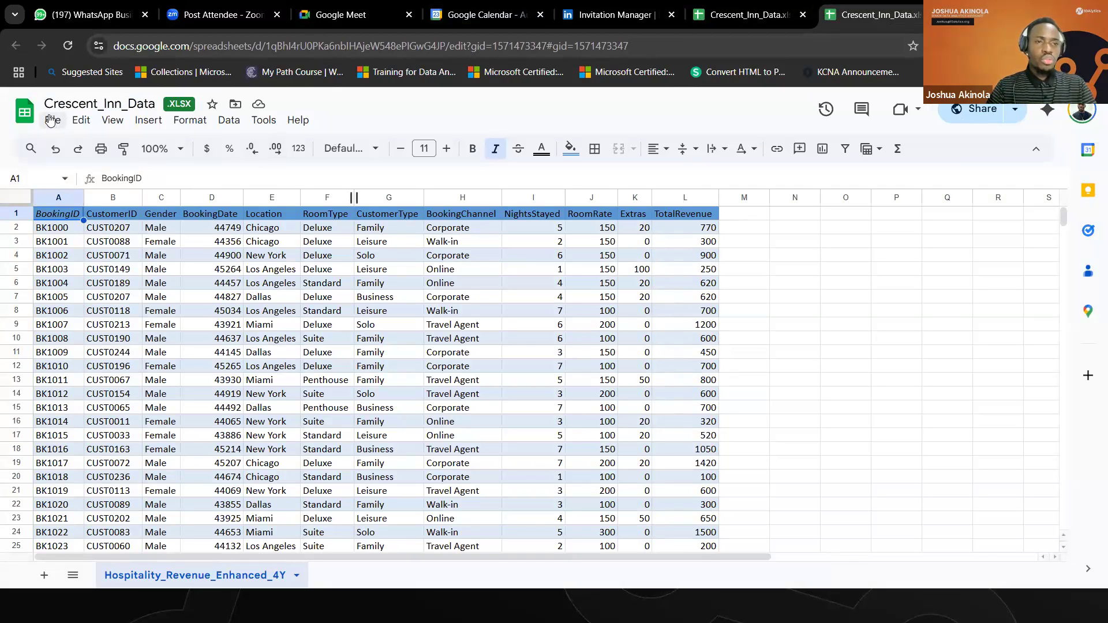
- Download the Crescent_Inn_Data spreadsheet as a Microsoft Excel (.xlsx) file
{"action": "left_click", "coordinate": [50, 120]}
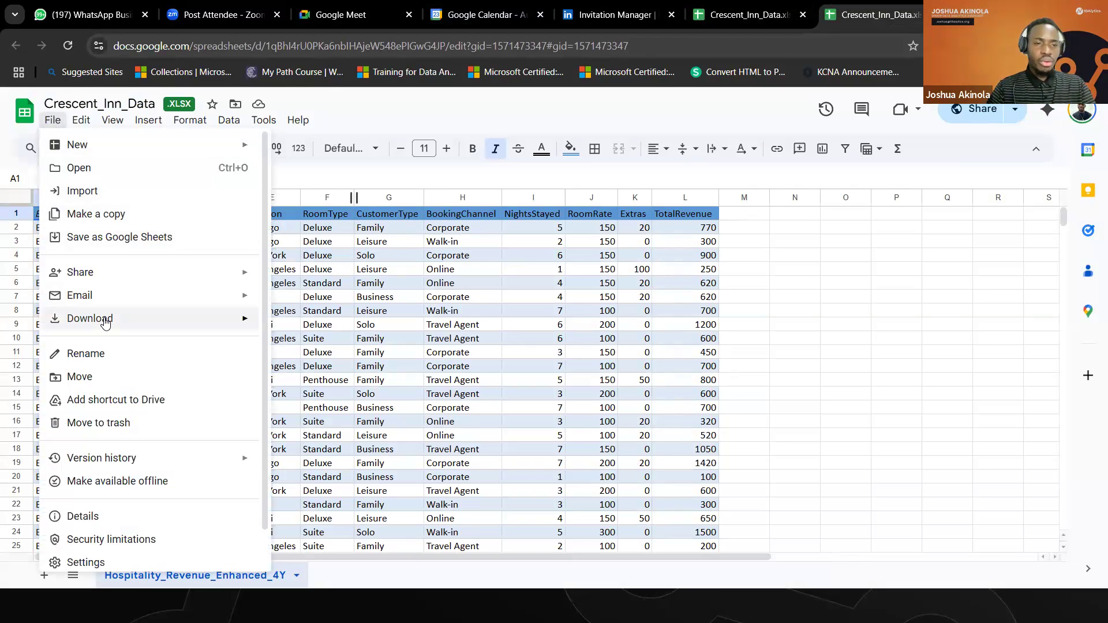
{"action": "mouse_move", "coordinate": [105, 321]}
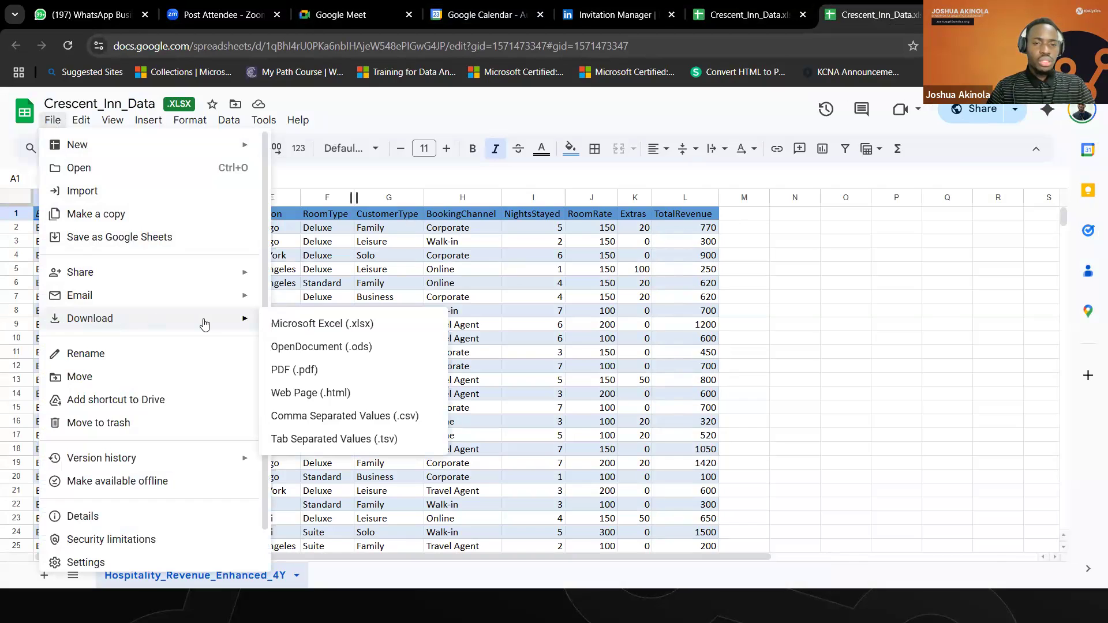
{"action": "left_click", "coordinate": [326, 325]}
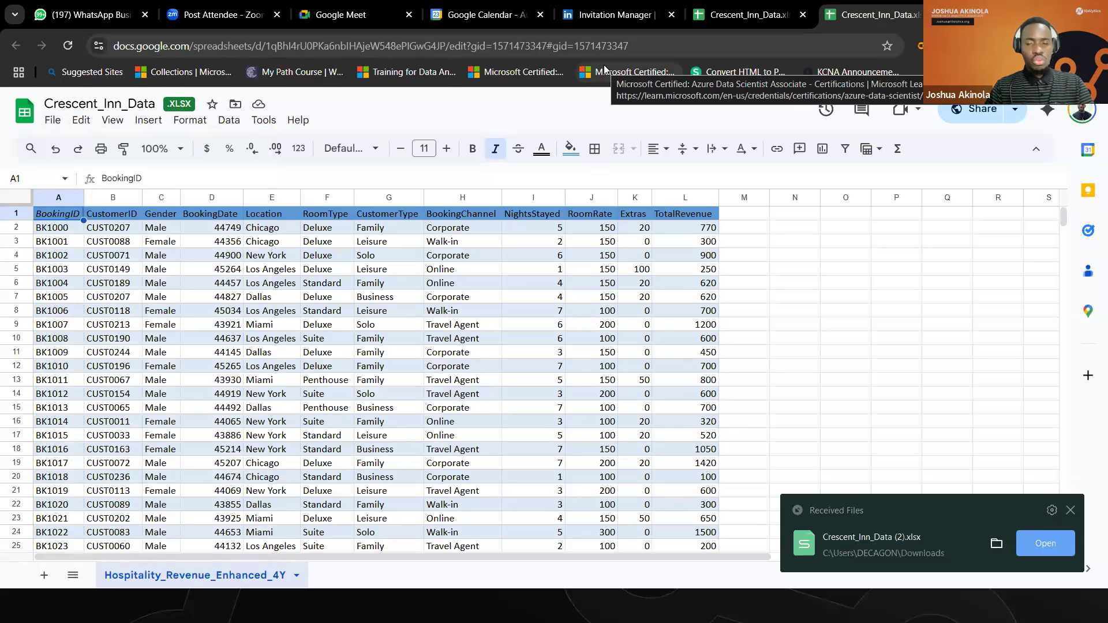
- Switch to the untitled Power BI Desktop window with the empty report and bring up its blank report canvas
{"action": "key", "text": "super"}
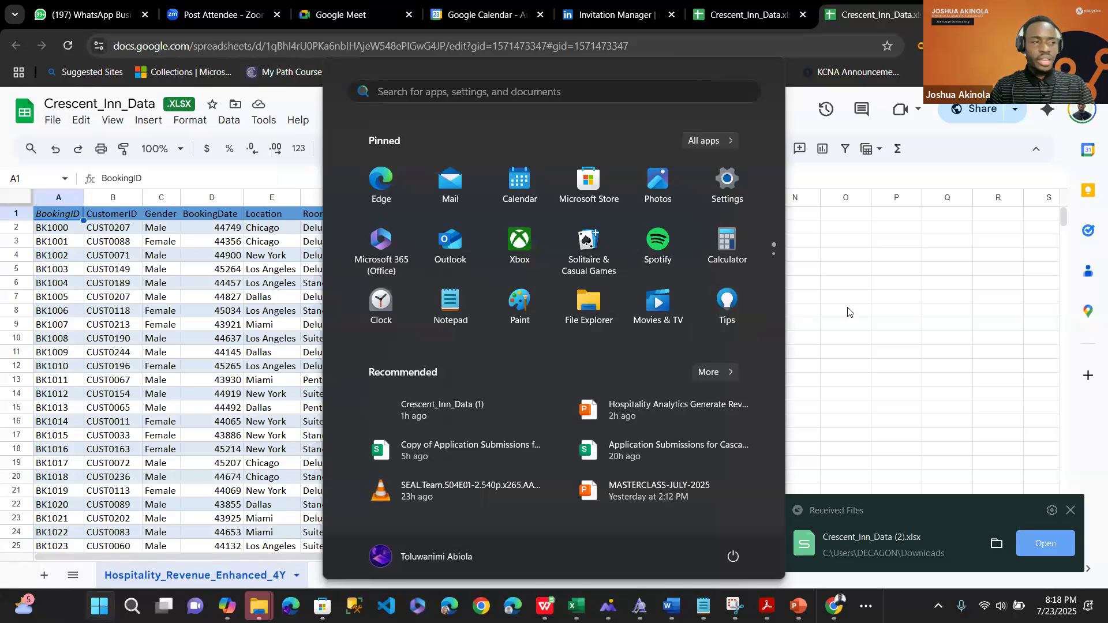
{"action": "left_click", "coordinate": [860, 313]}
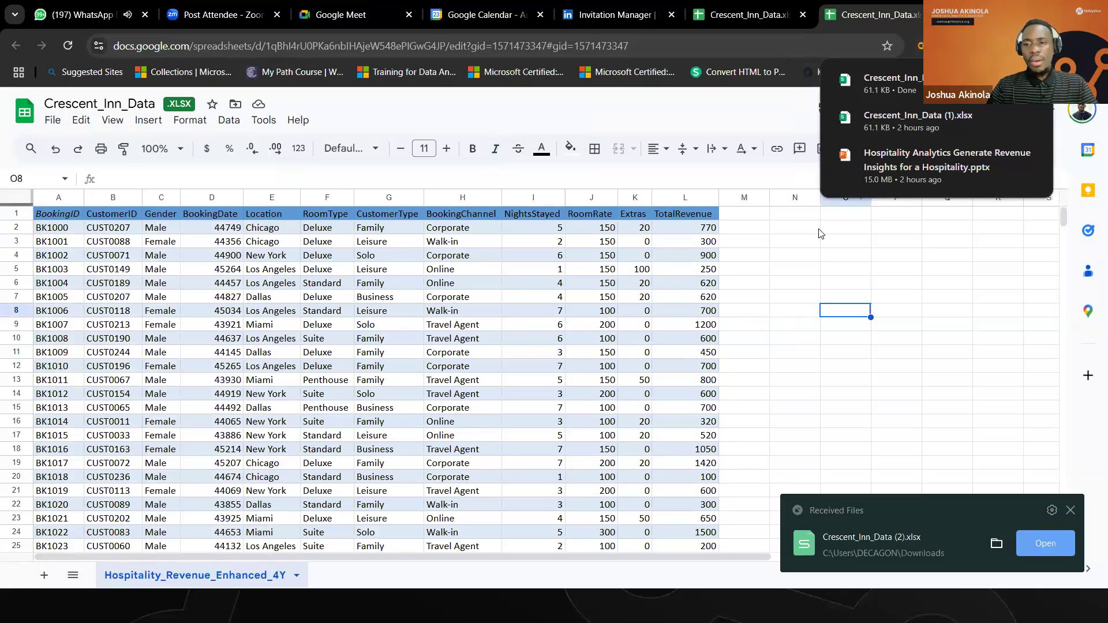
{"action": "left_click", "coordinate": [806, 262]}
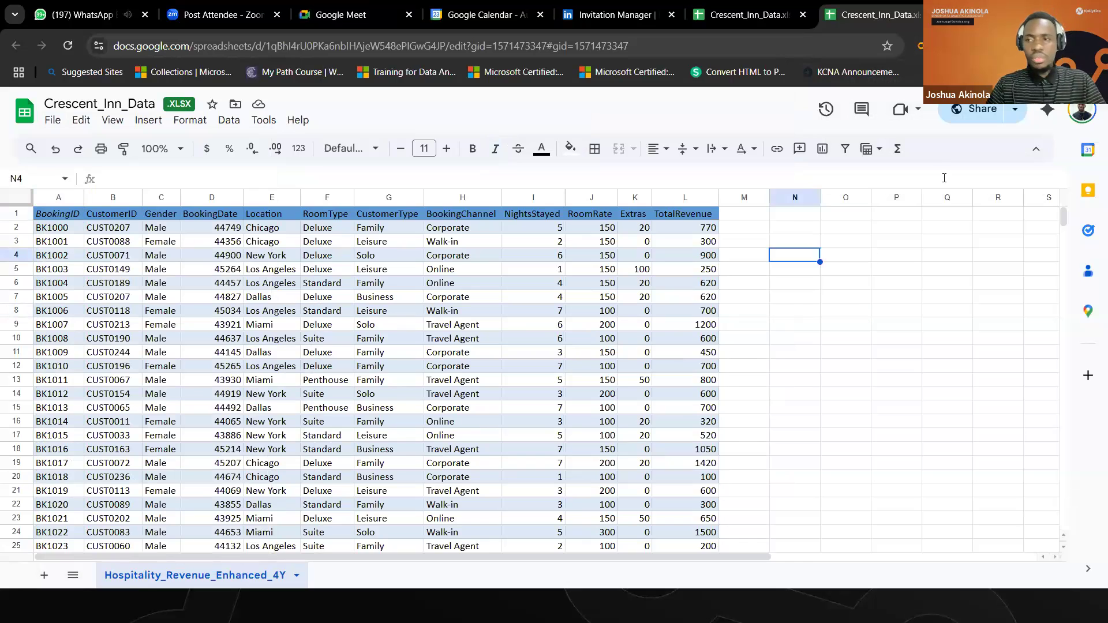
{"action": "key", "text": "super"}
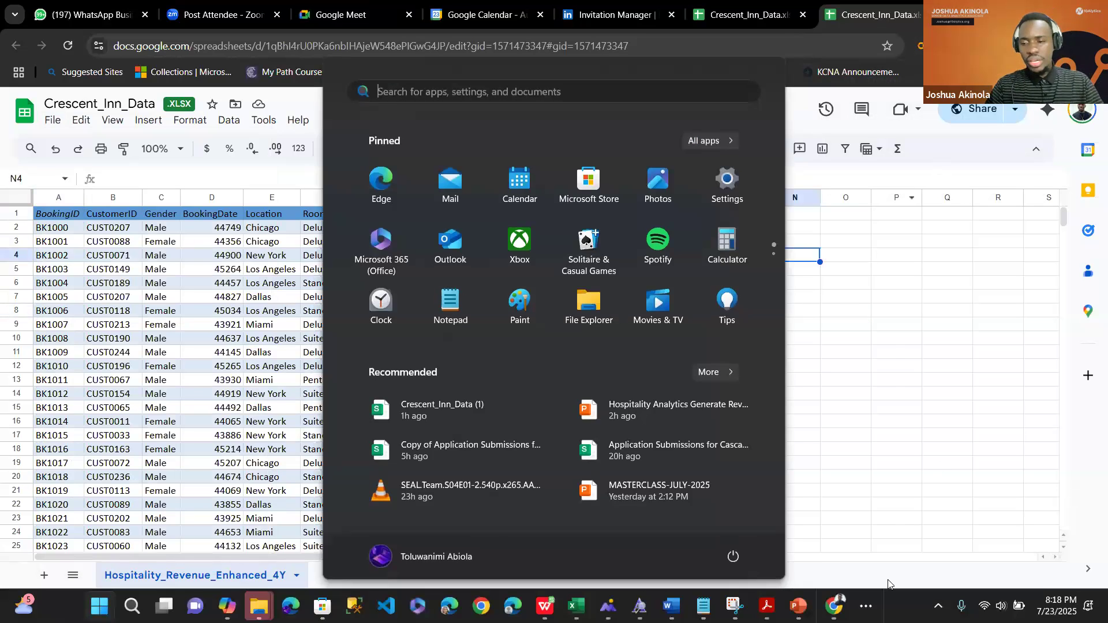
{"action": "left_click", "coordinate": [868, 601]}
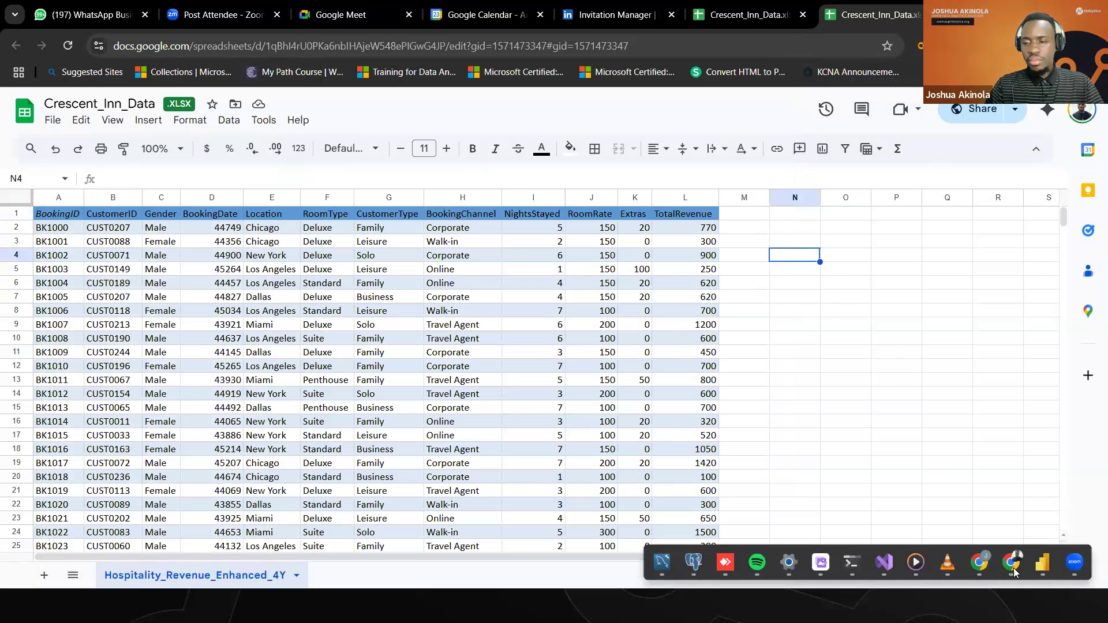
{"action": "mouse_move", "coordinate": [1042, 562]}
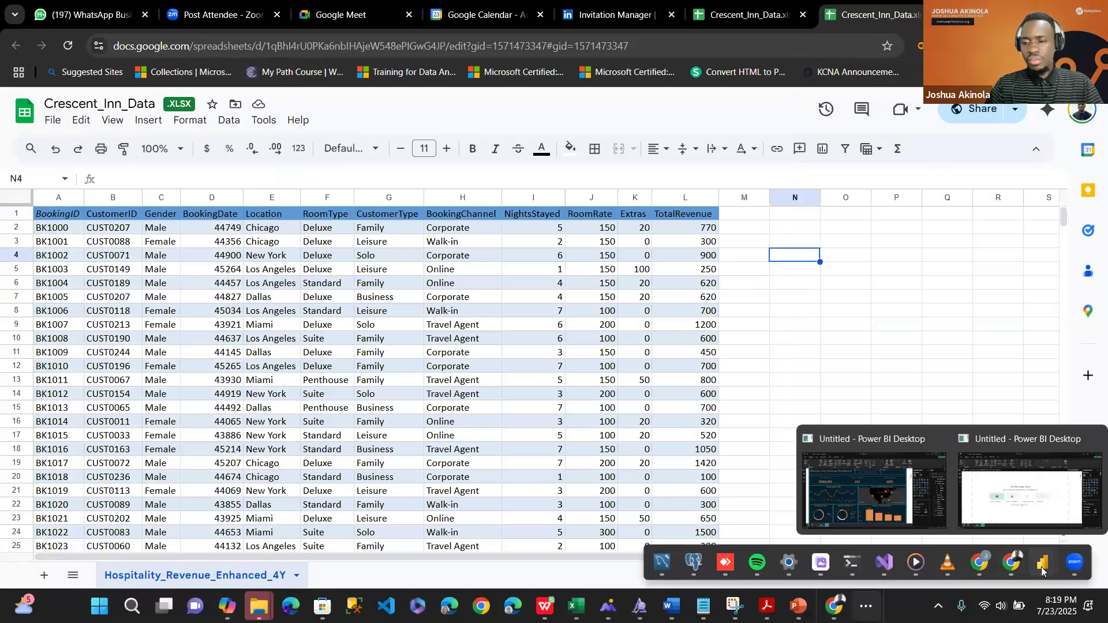
{"action": "left_click", "coordinate": [988, 505]}
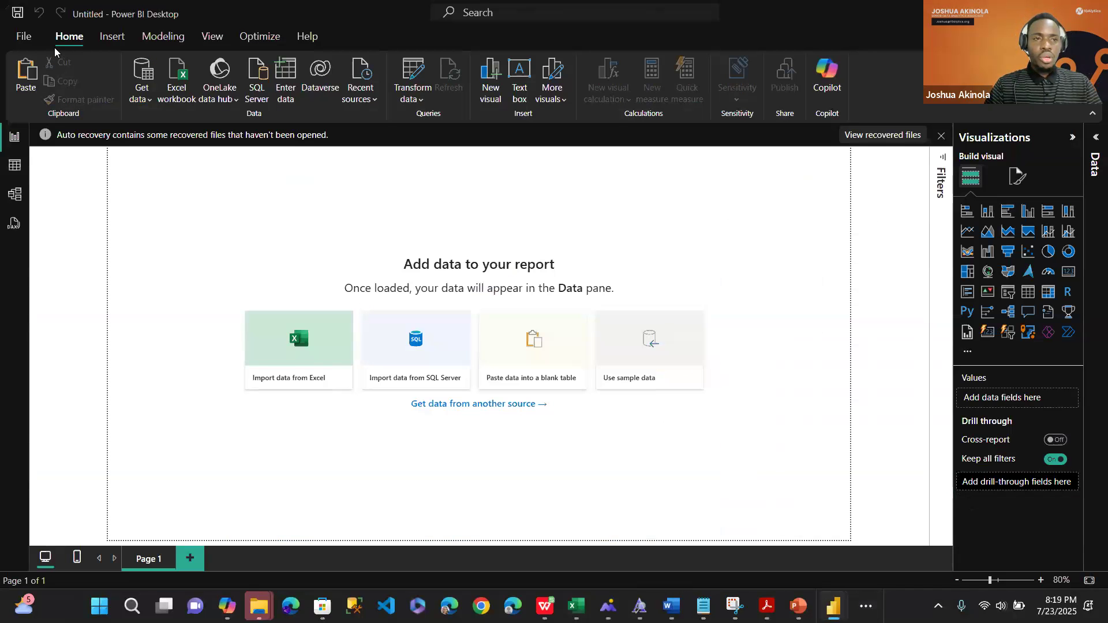
{"action": "left_click", "coordinate": [23, 38]}
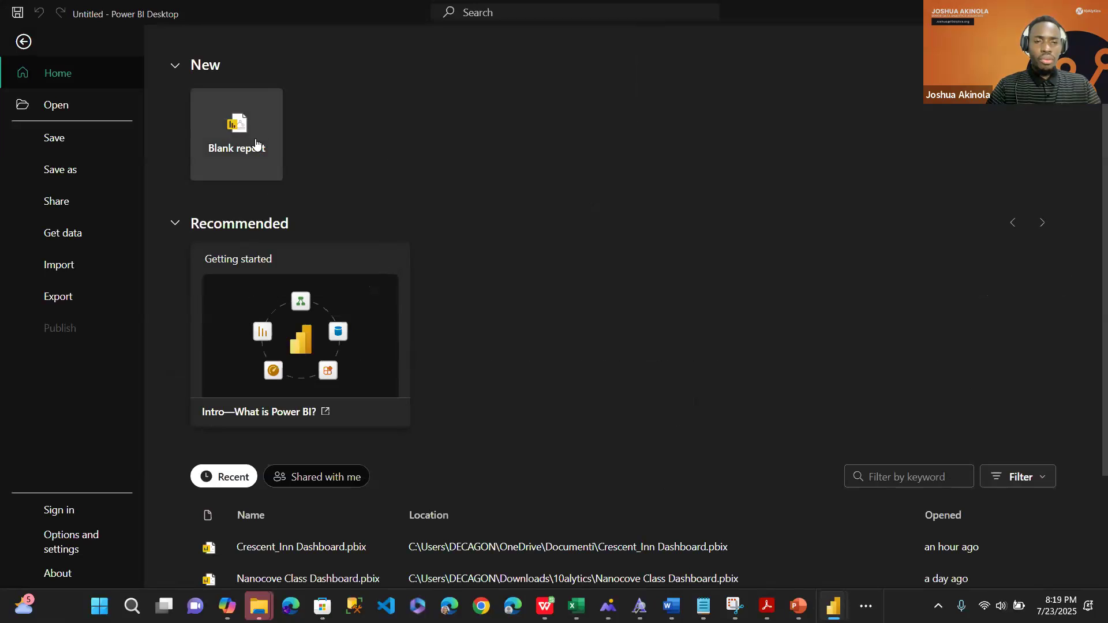
{"action": "left_click", "coordinate": [23, 42]}
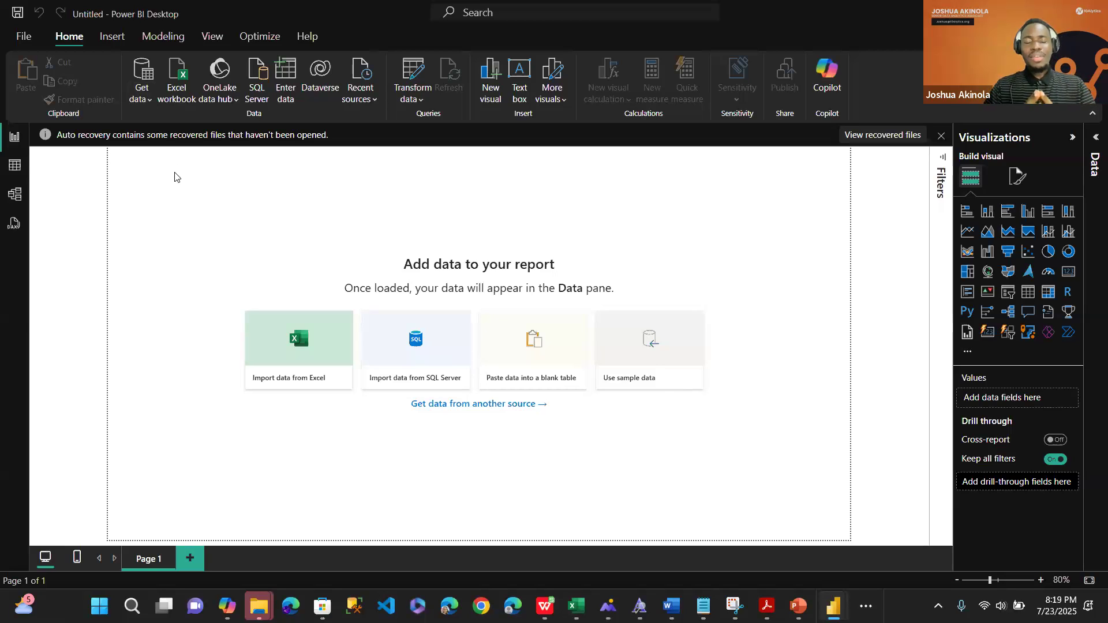
- Look through the full list of Power BI data sources and connect using the Excel Workbook source
{"action": "left_click", "coordinate": [150, 101]}
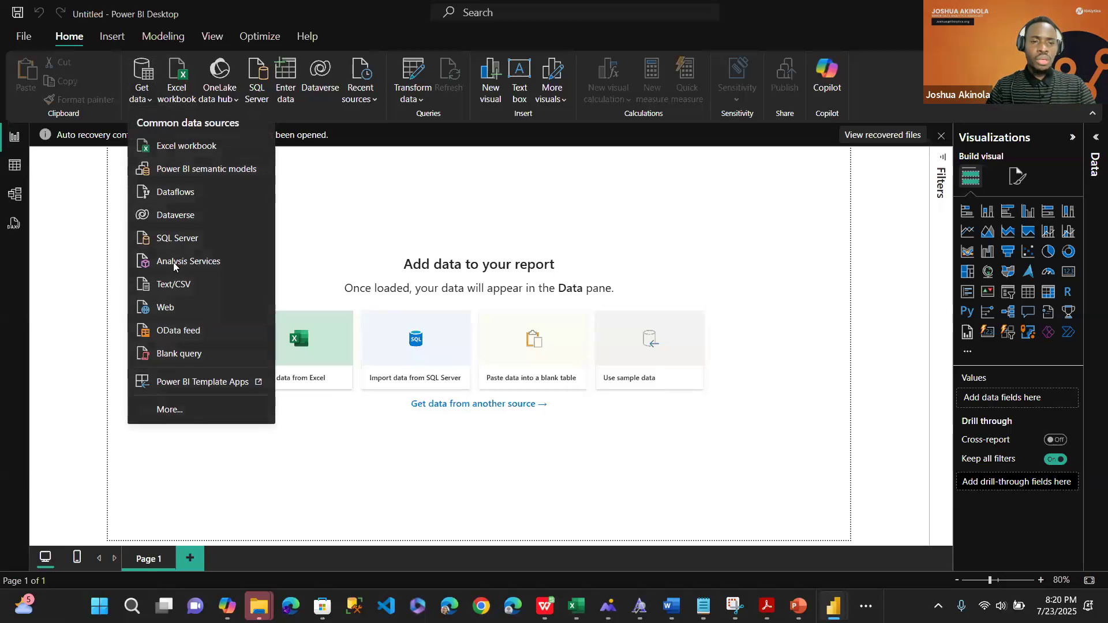
{"action": "left_click", "coordinate": [173, 411]}
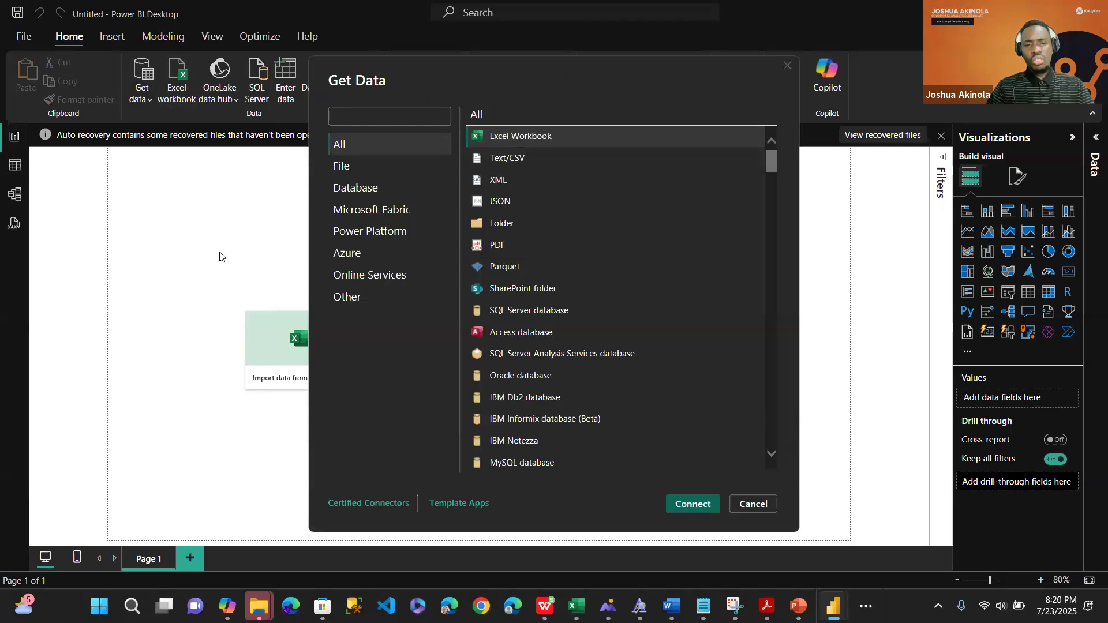
{"action": "scroll", "coordinate": [552, 288], "scroll_direction": "down", "scroll_amount": 15}
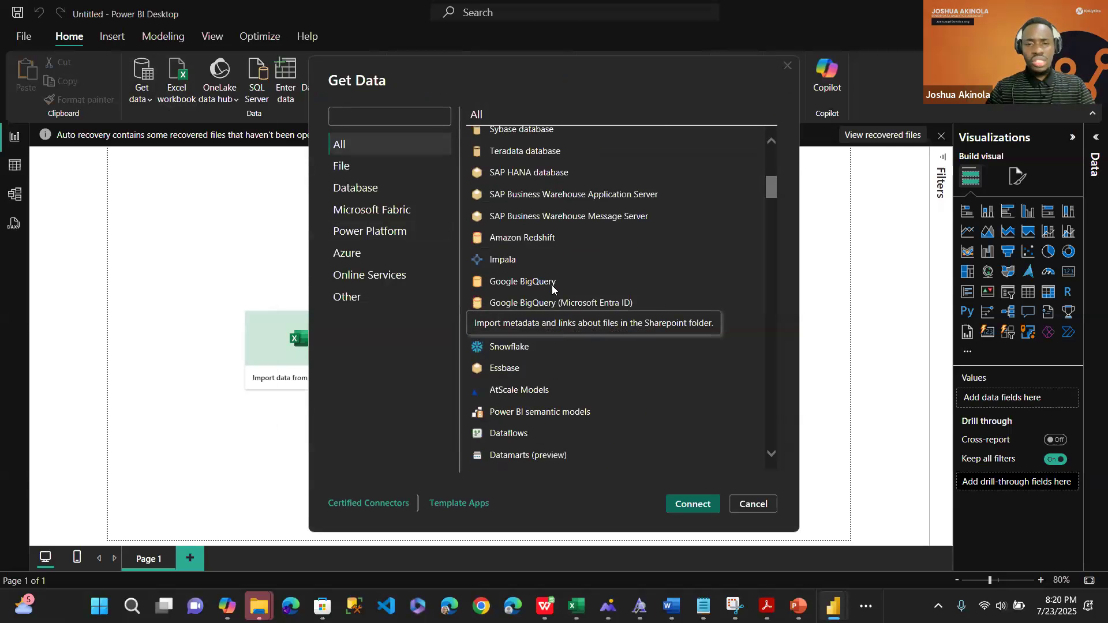
{"action": "scroll", "coordinate": [551, 285], "scroll_direction": "down", "scroll_amount": 20}
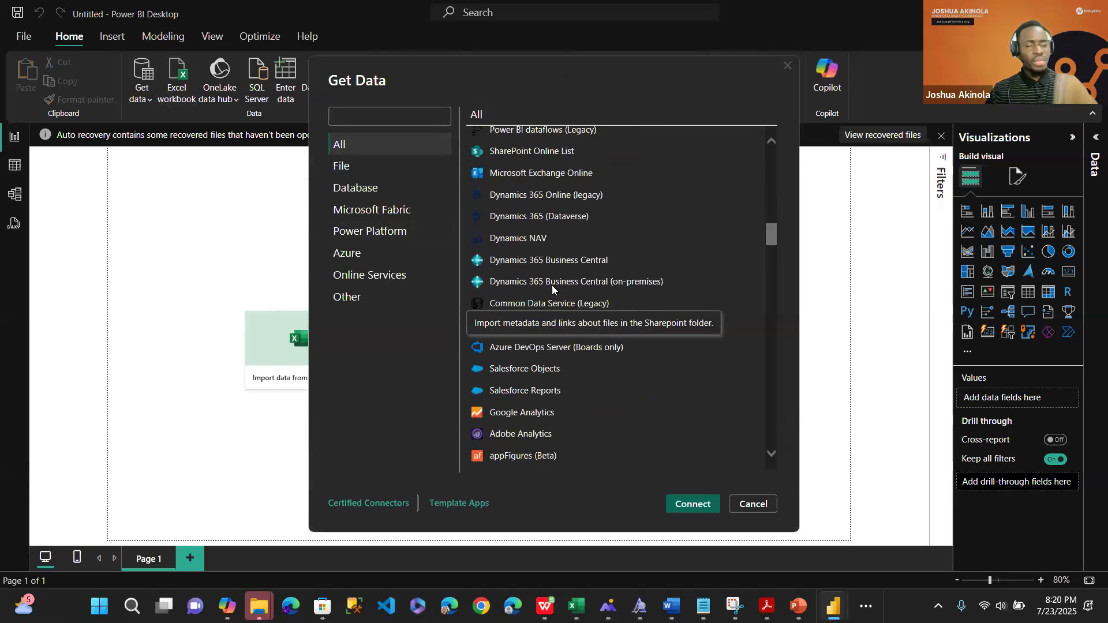
{"action": "scroll", "coordinate": [552, 286], "scroll_direction": "down", "scroll_amount": 5}
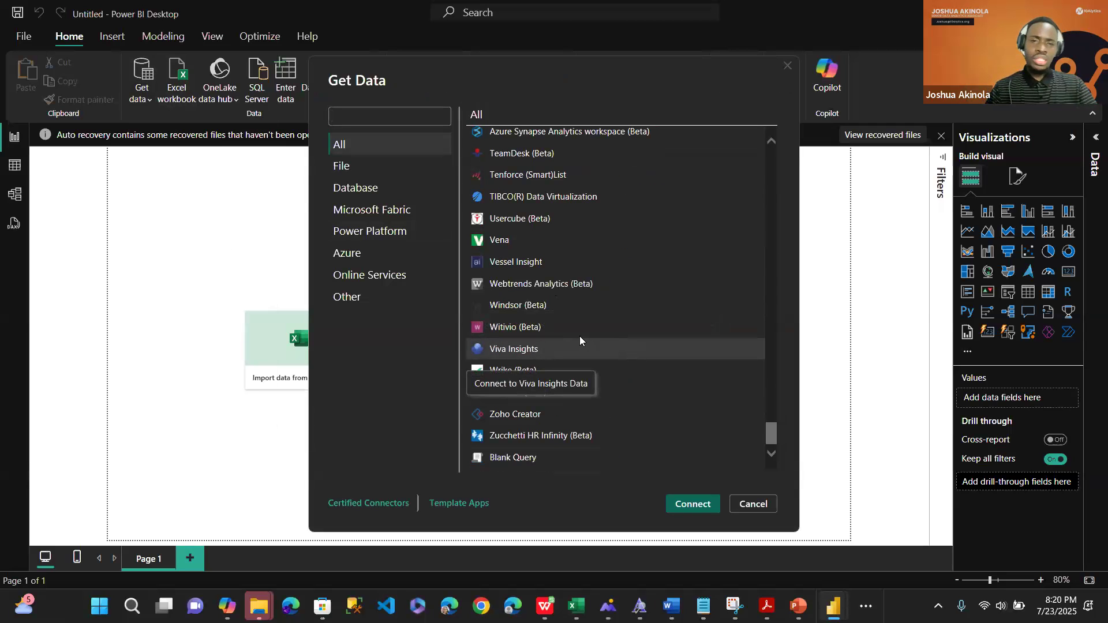
{"action": "scroll", "coordinate": [580, 335], "scroll_direction": "up", "scroll_amount": 20}
{"action": "scroll", "coordinate": [579, 336], "scroll_direction": "up", "scroll_amount": 15}
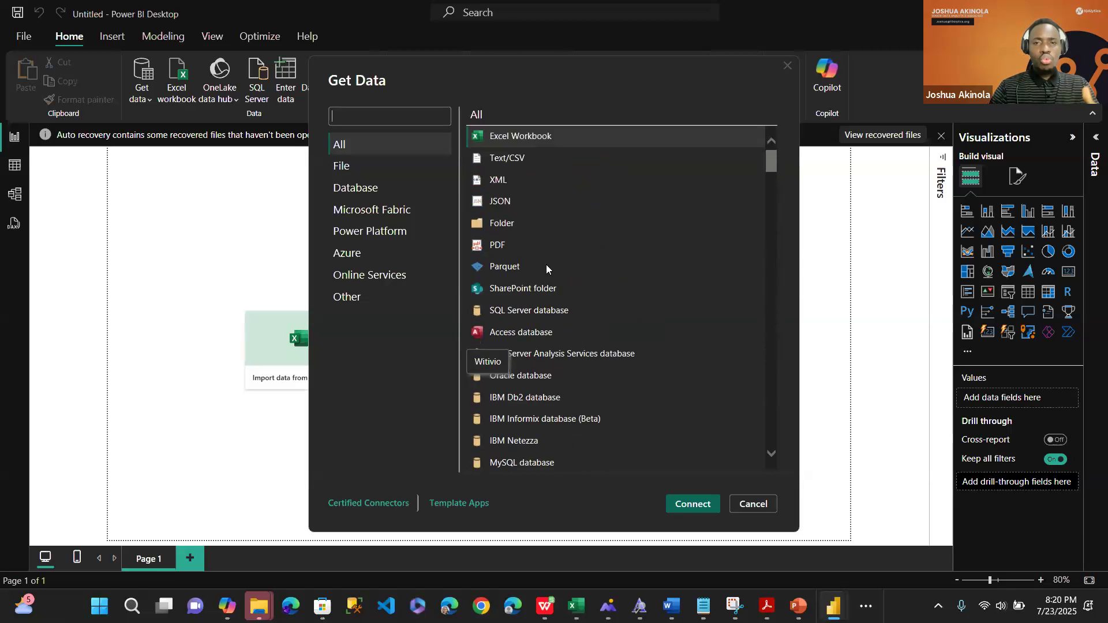
{"action": "left_click", "coordinate": [540, 138]}
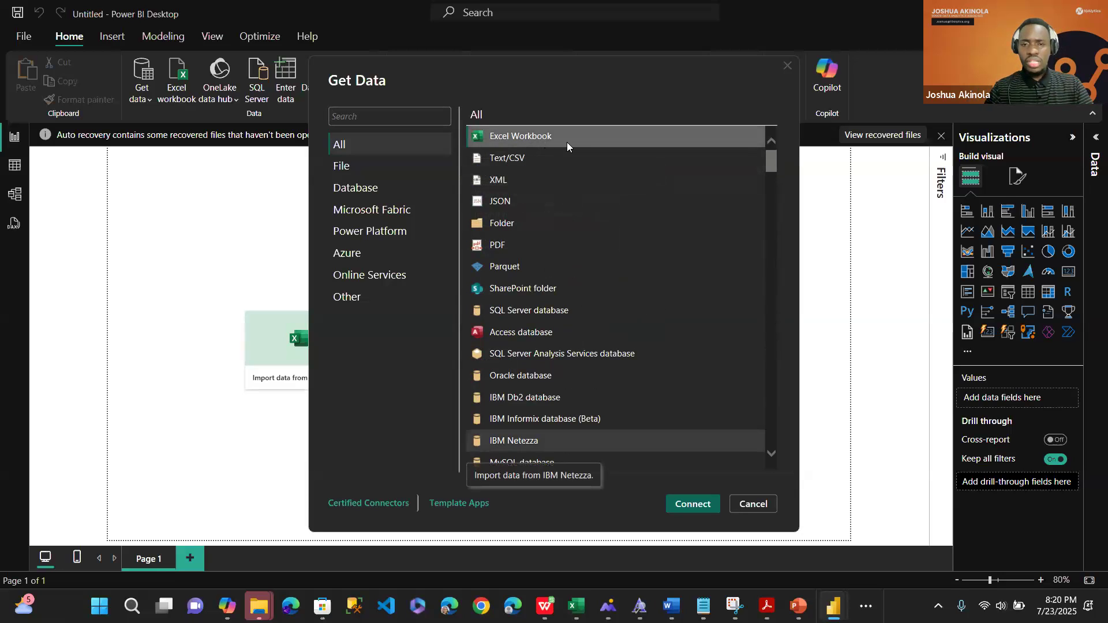
{"action": "left_click", "coordinate": [694, 505]}
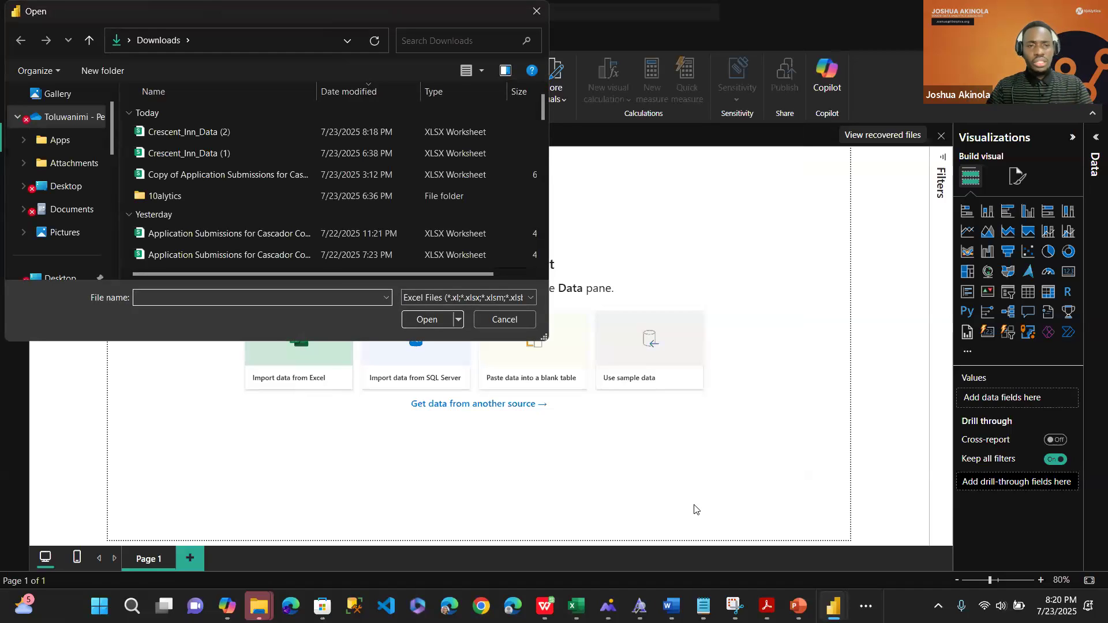
- Open Crescent_Inn_Data (2) from Downloads and send its Hospitality_Revenue_Enhanced_4Y sheet to Power Query for transformation
{"action": "left_click", "coordinate": [196, 135]}
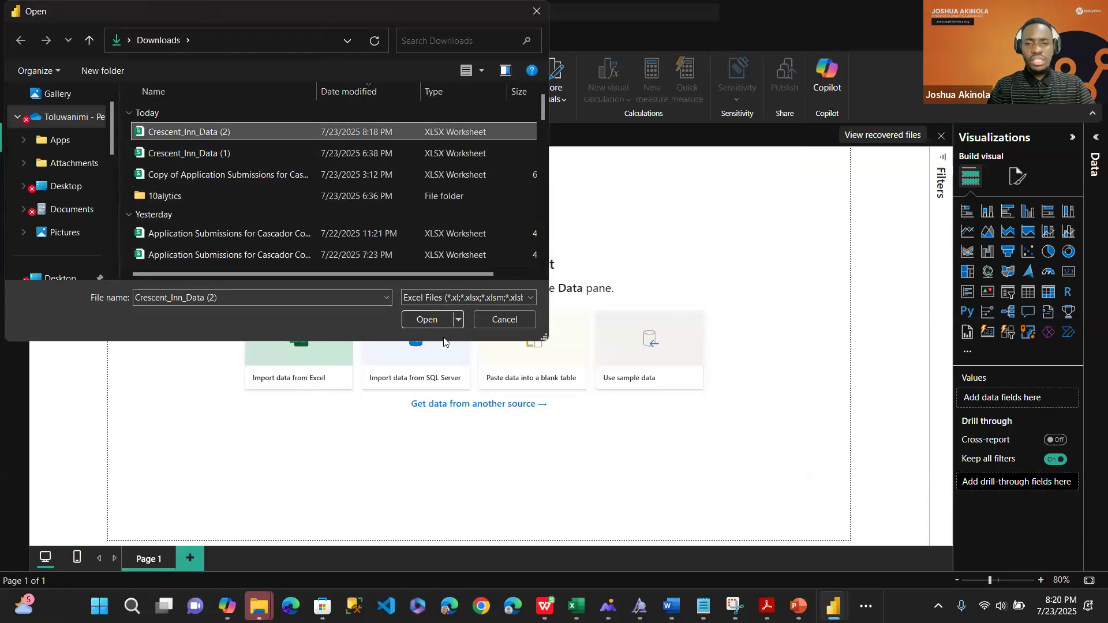
{"action": "left_click", "coordinate": [427, 320]}
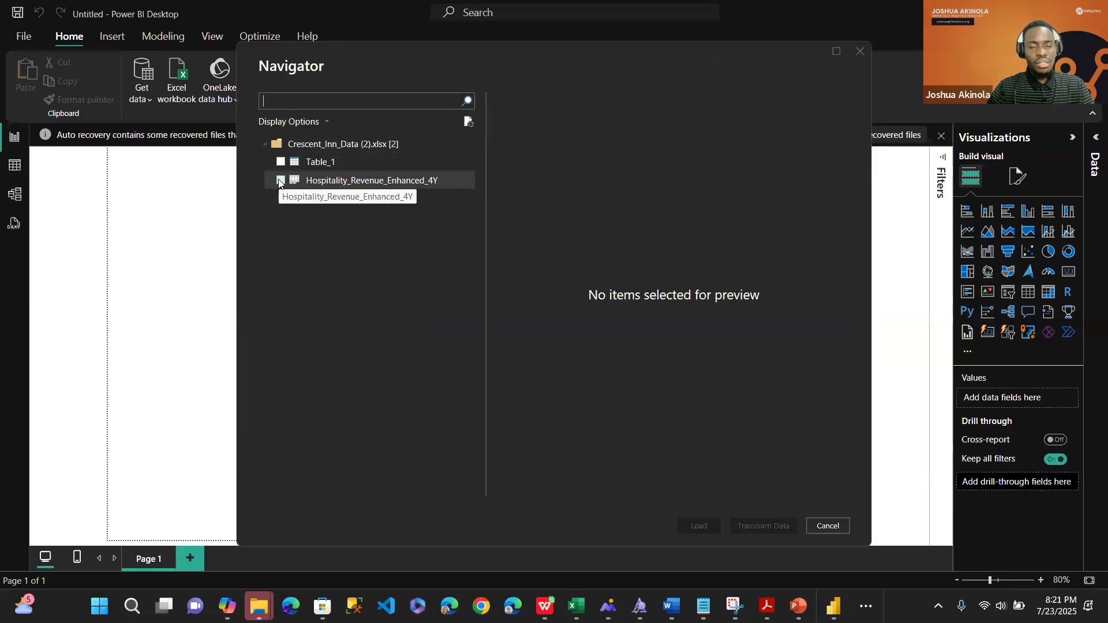
{"action": "left_click", "coordinate": [305, 182]}
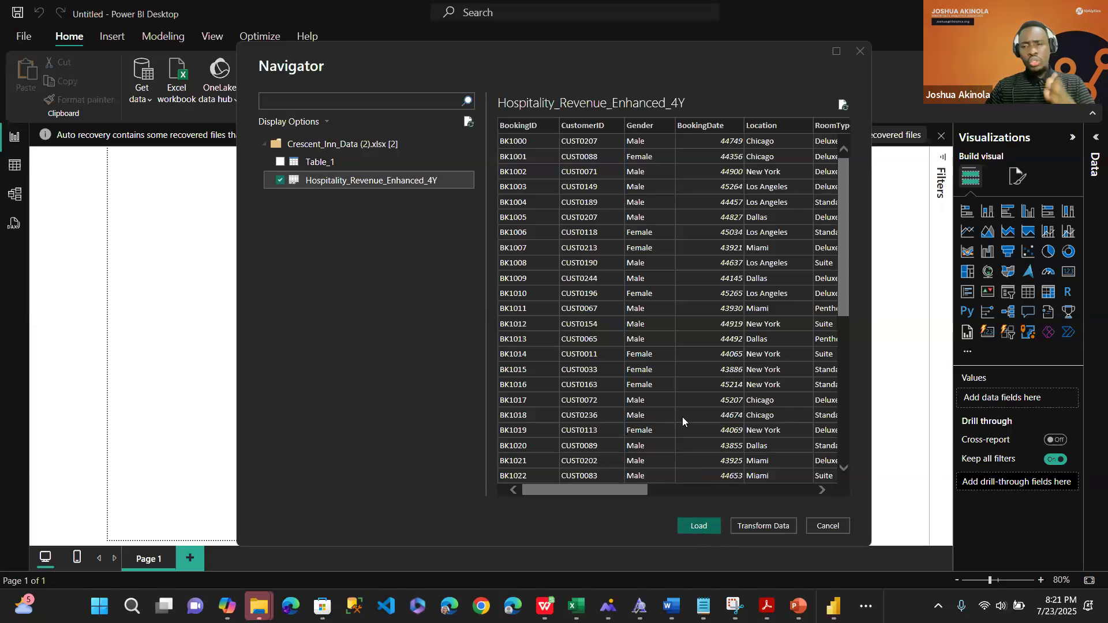
{"action": "left_click", "coordinate": [771, 527]}
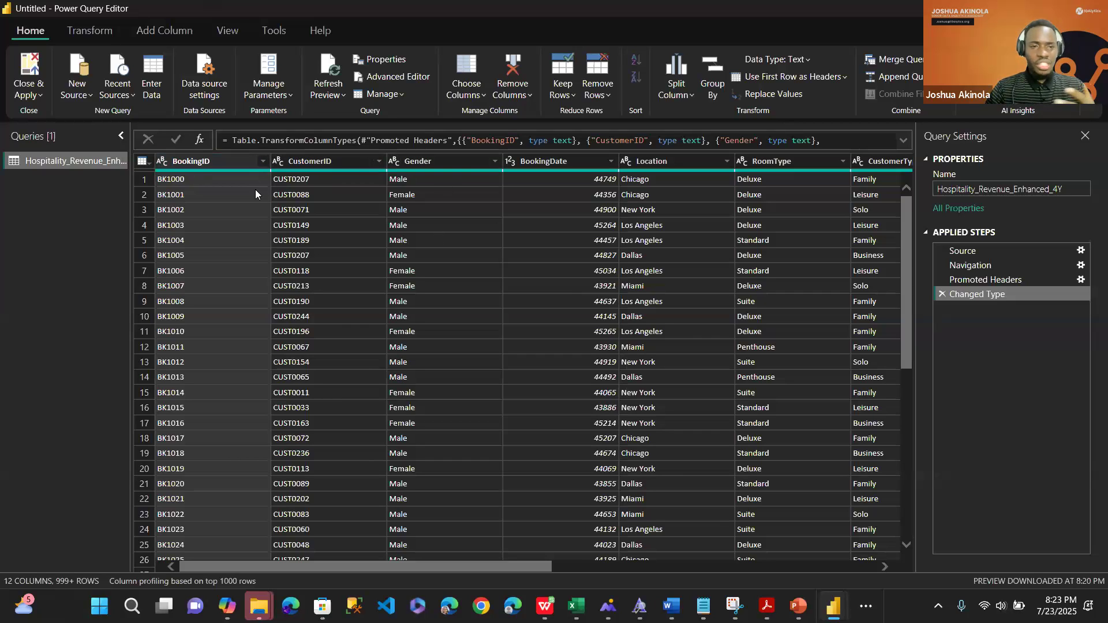
- Change the BookingDate column's data type to Date, replacing the existing type conversion
{"action": "mouse_move", "coordinate": [278, 174]}
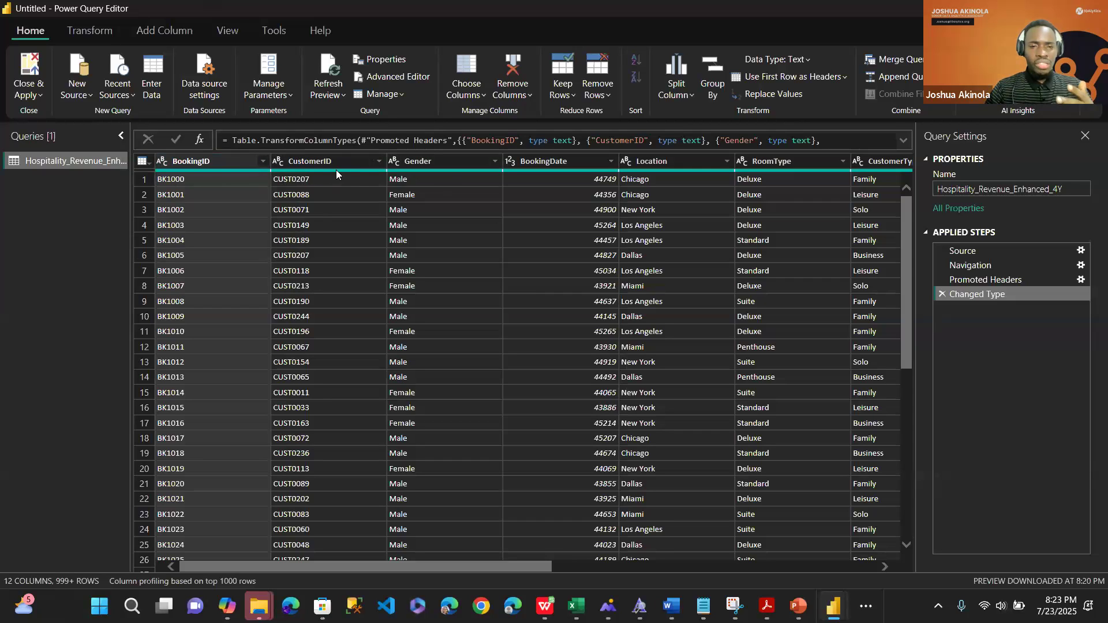
{"action": "mouse_move", "coordinate": [336, 172]}
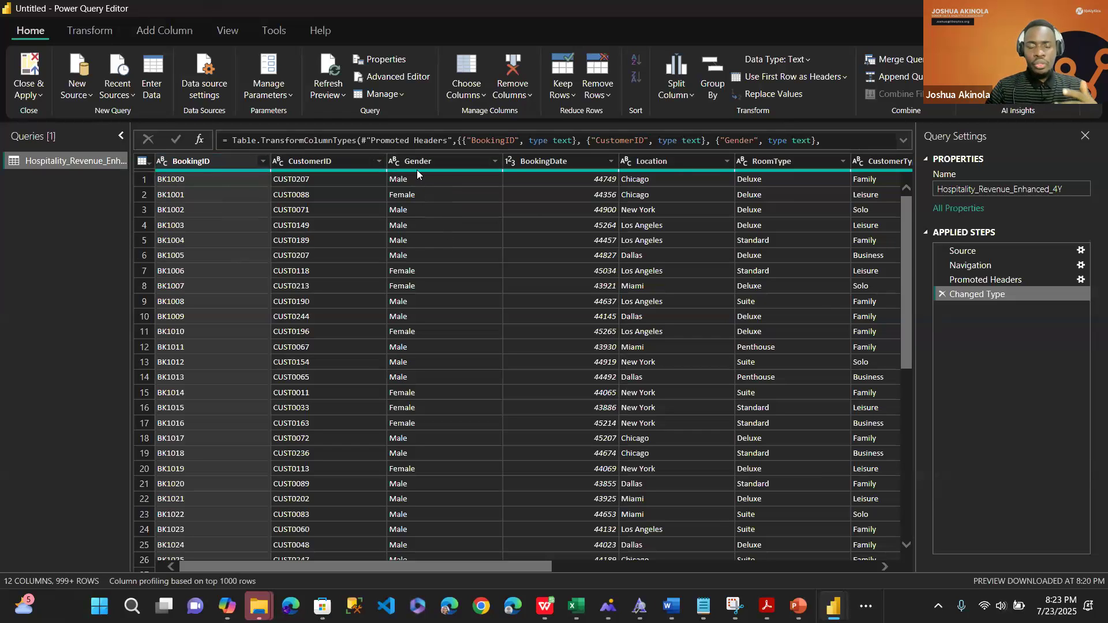
{"action": "mouse_move", "coordinate": [417, 170]}
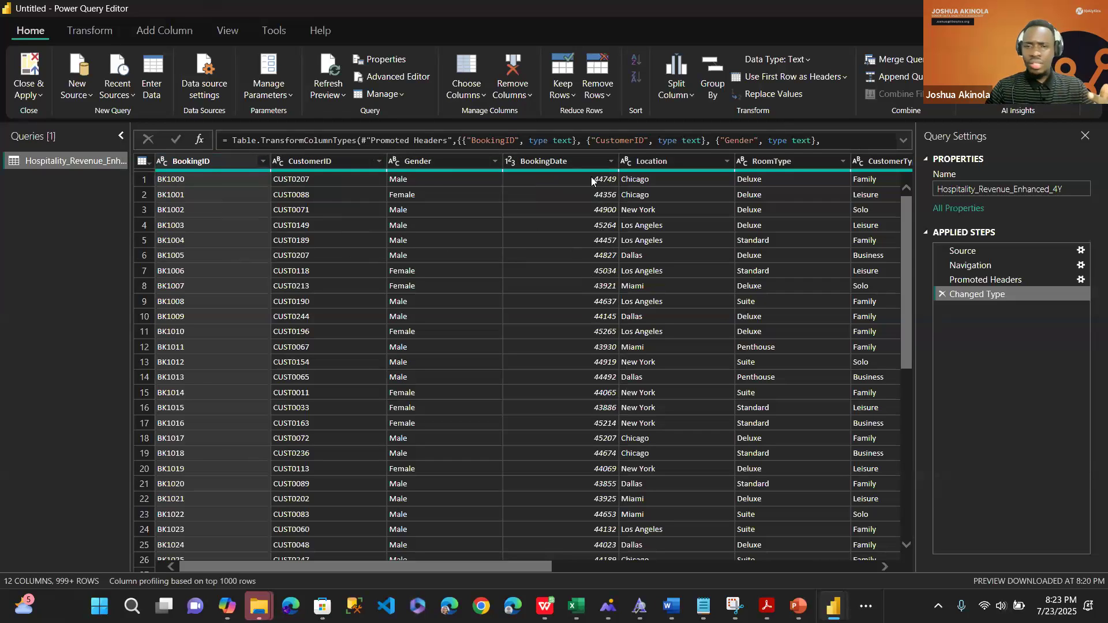
{"action": "left_click", "coordinate": [510, 167]}
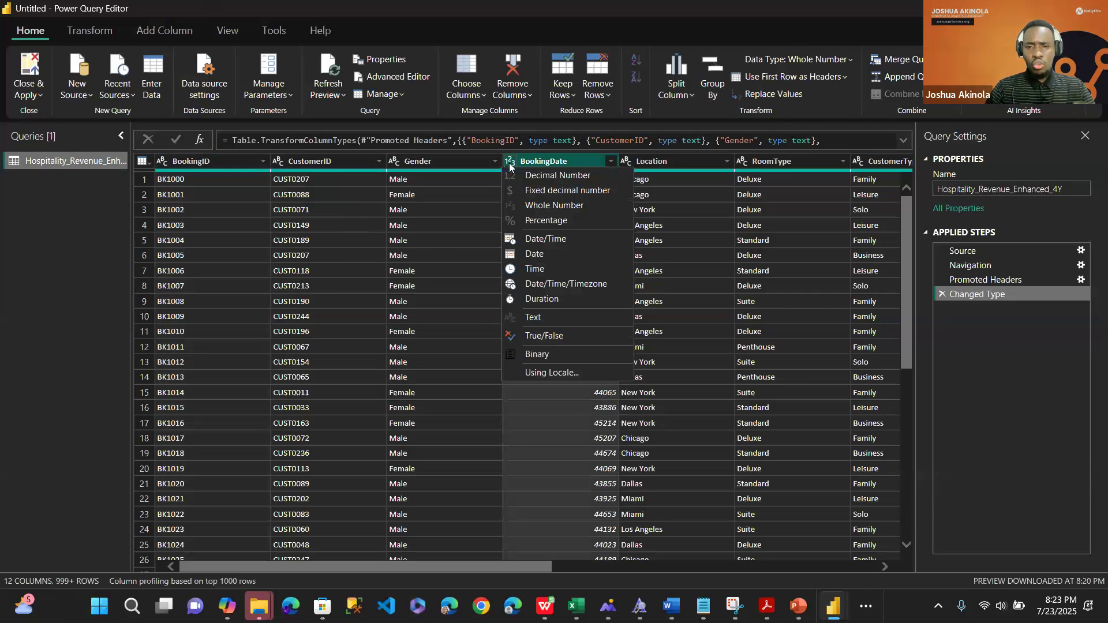
{"action": "left_click", "coordinate": [548, 419]}
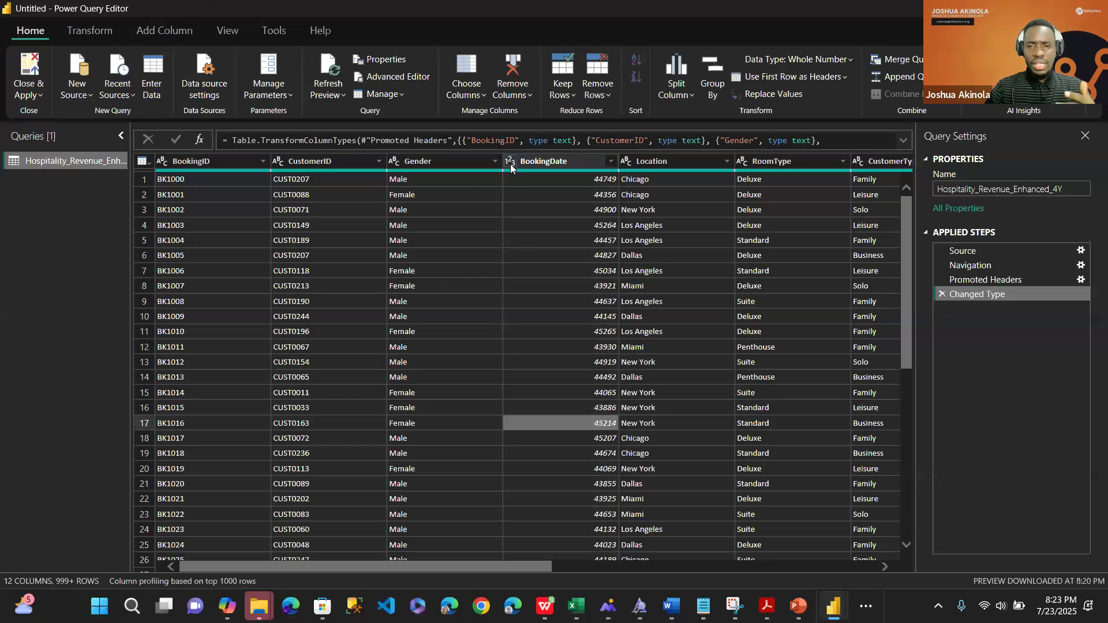
{"action": "left_click", "coordinate": [510, 164]}
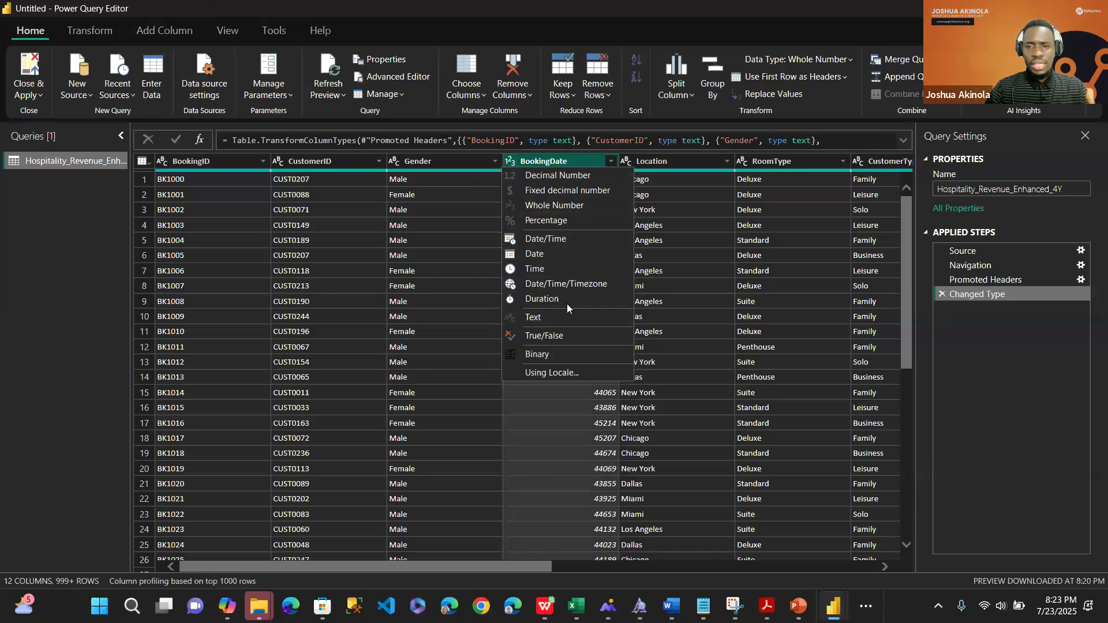
{"action": "left_click", "coordinate": [545, 256]}
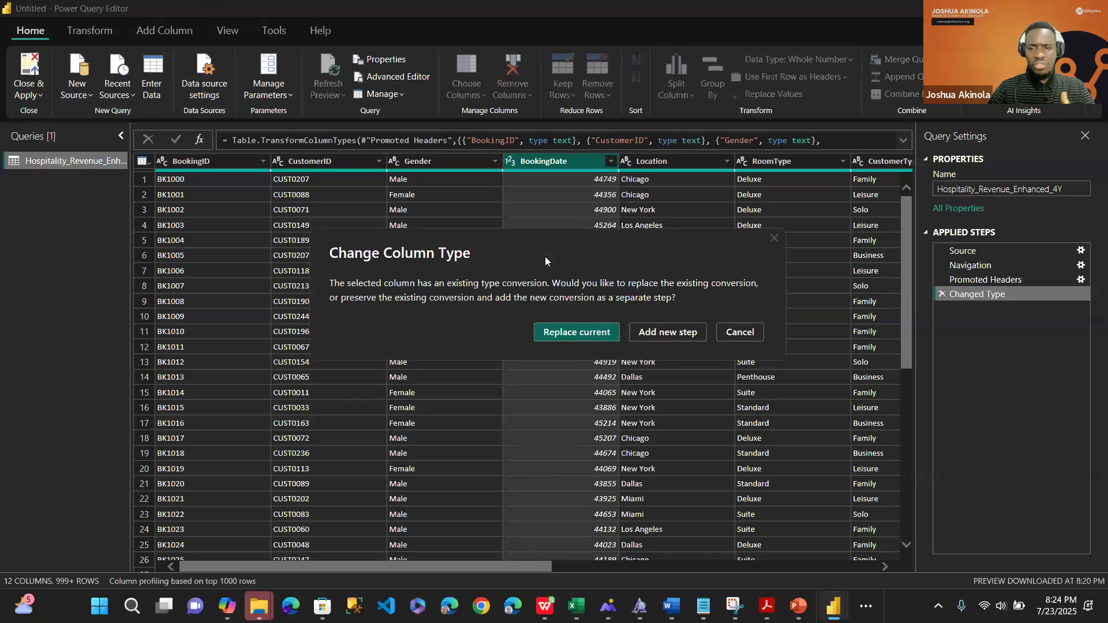
{"action": "left_click", "coordinate": [563, 332]}
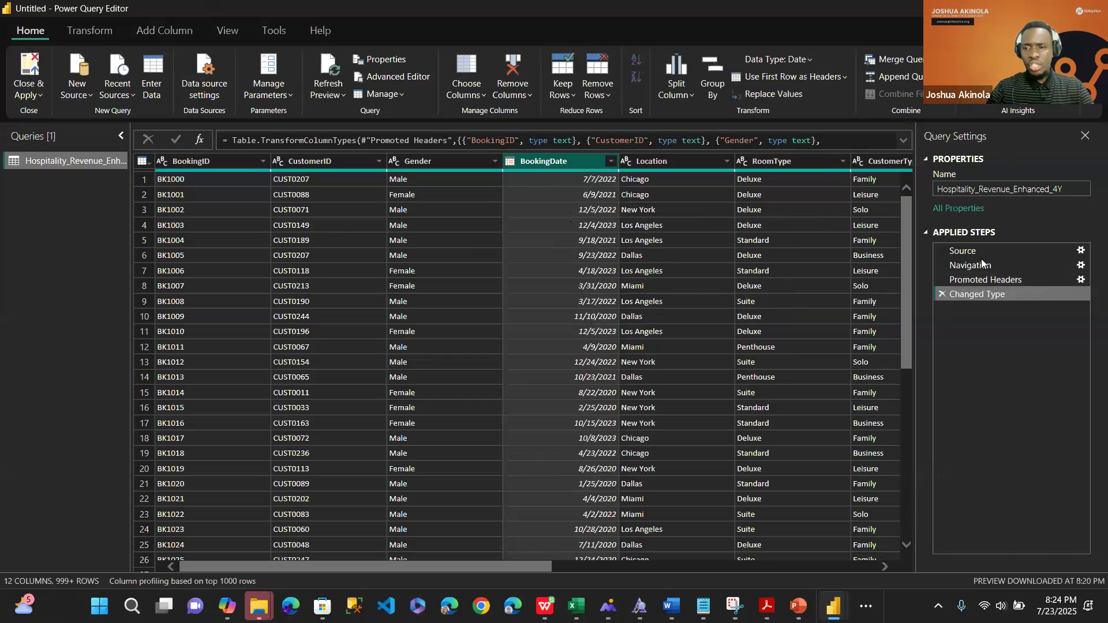
- Remove the Changed Type step from the query and set the BookingDate column's data type to Date
{"action": "left_click", "coordinate": [942, 296]}
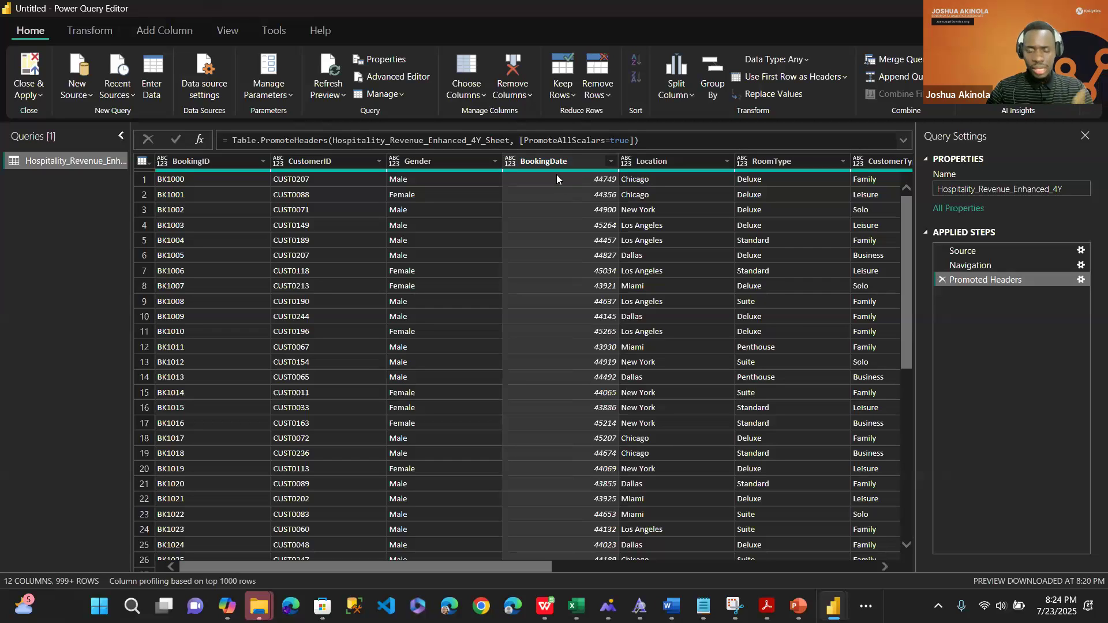
{"action": "left_click", "coordinate": [508, 162]}
{"action": "left_click", "coordinate": [525, 253]}
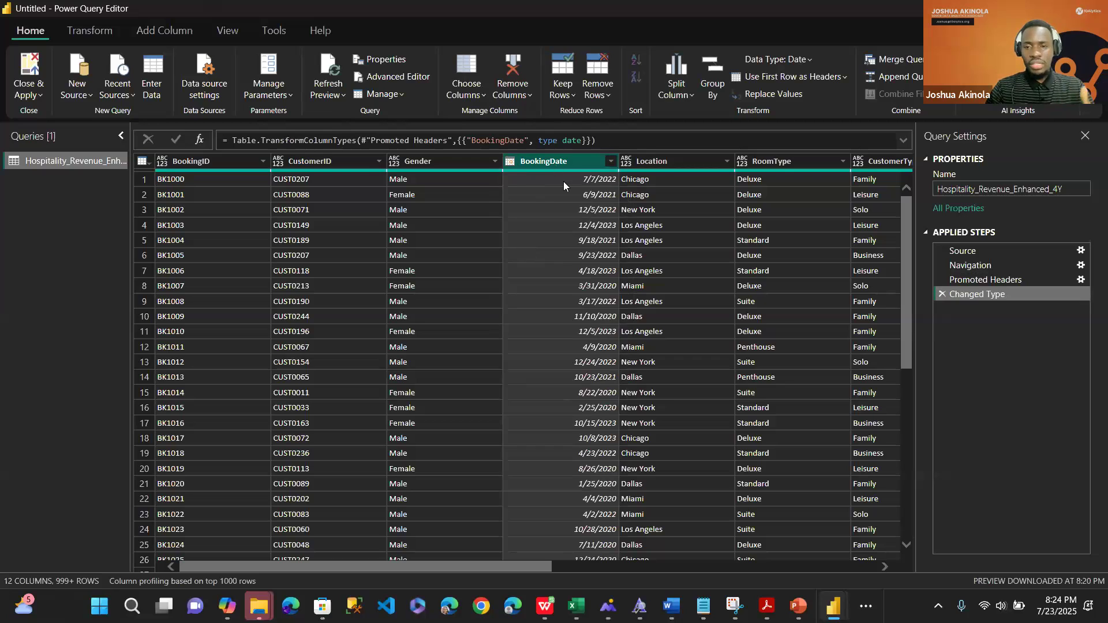
- Set the data type of the Location and RoomType columns to Text
{"action": "left_click", "coordinate": [628, 165]}
{"action": "left_click", "coordinate": [664, 316]}
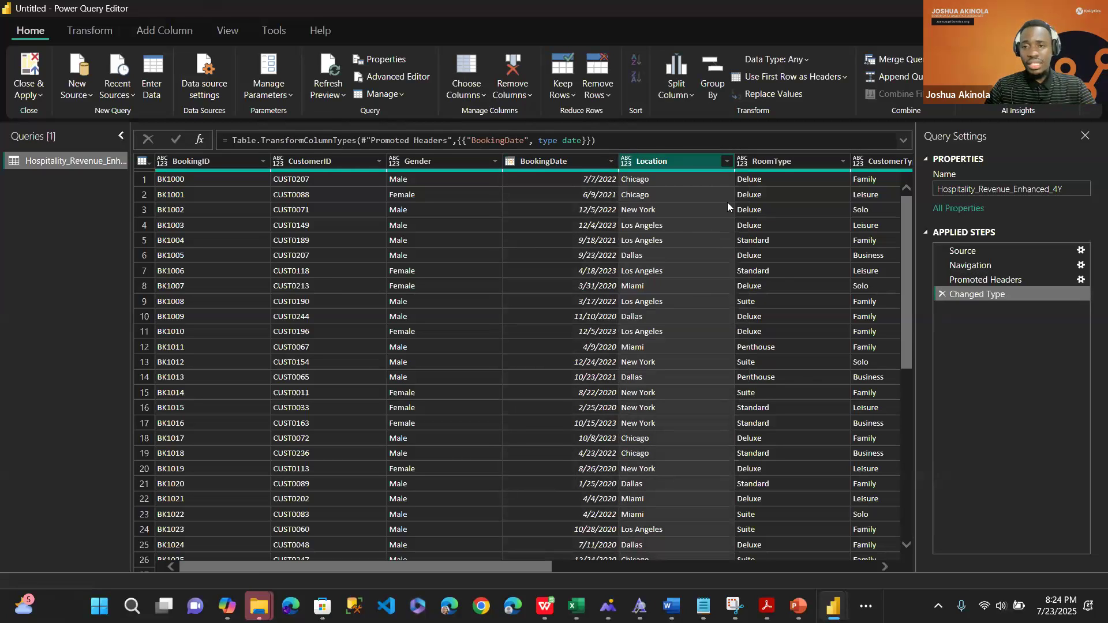
{"action": "left_click", "coordinate": [742, 162]}
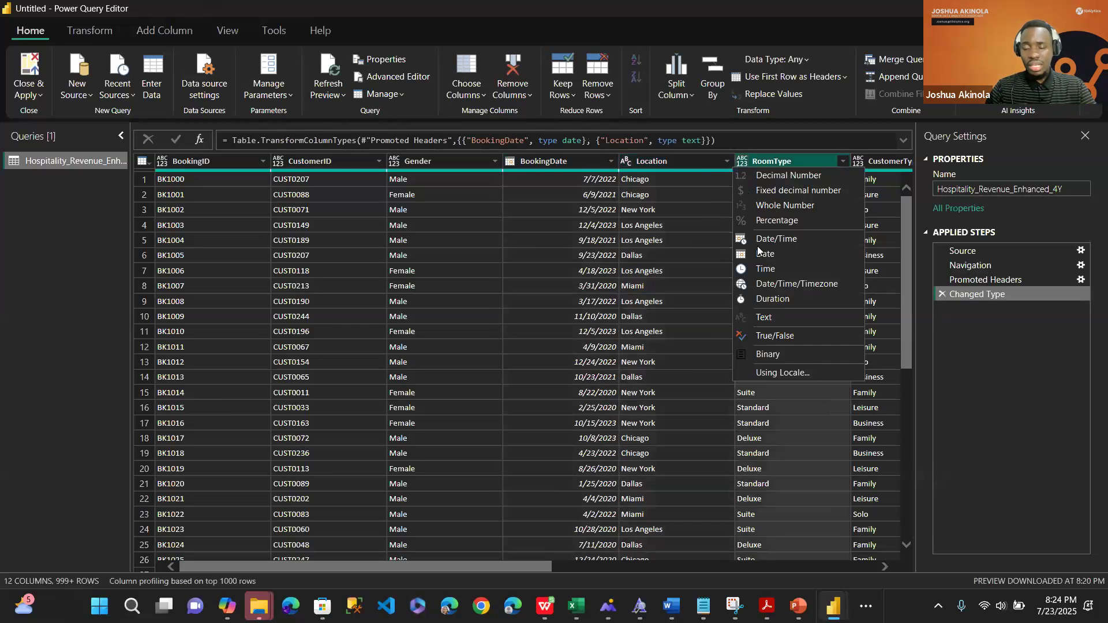
{"action": "left_click", "coordinate": [765, 319]}
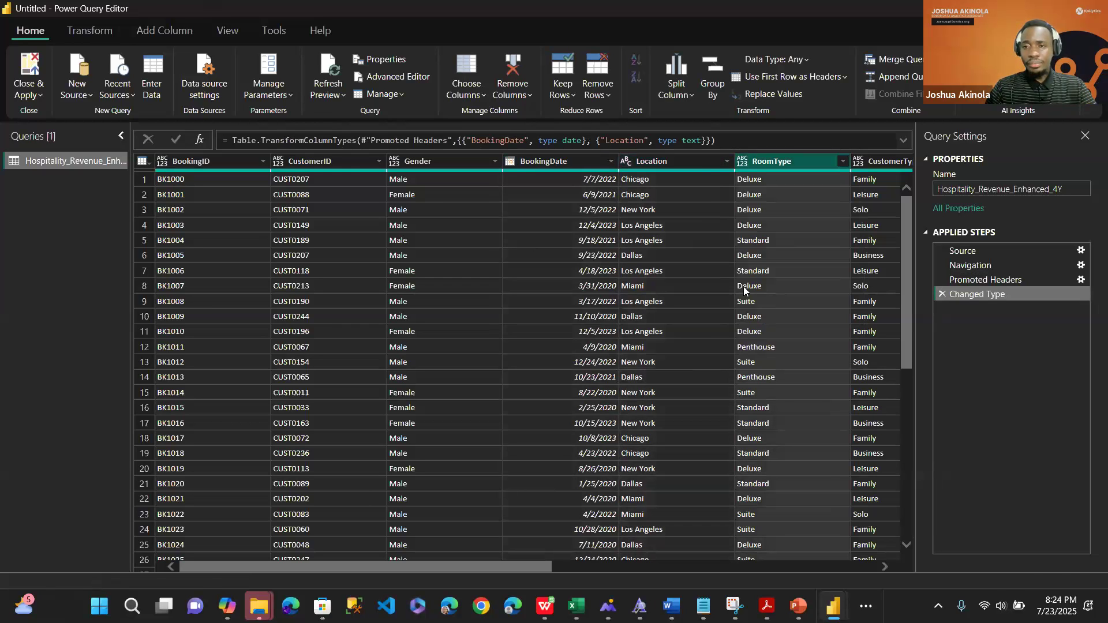
- Set the CustomerType column's data type to Text
{"action": "scroll", "coordinate": [744, 286], "scroll_direction": "right", "scroll_amount": 5}
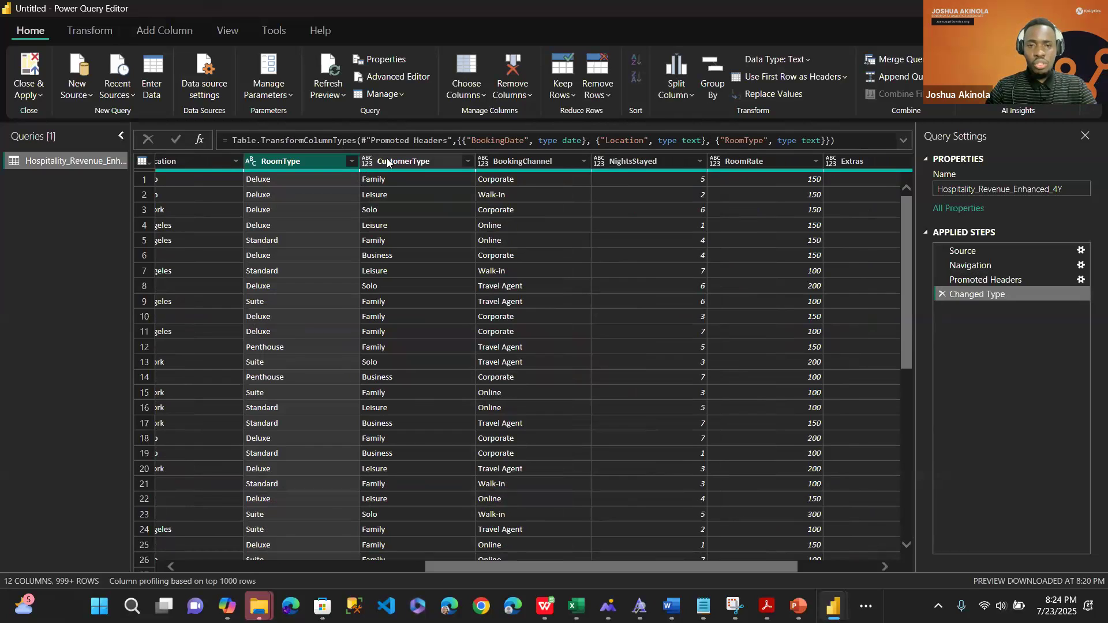
{"action": "left_click", "coordinate": [388, 163]}
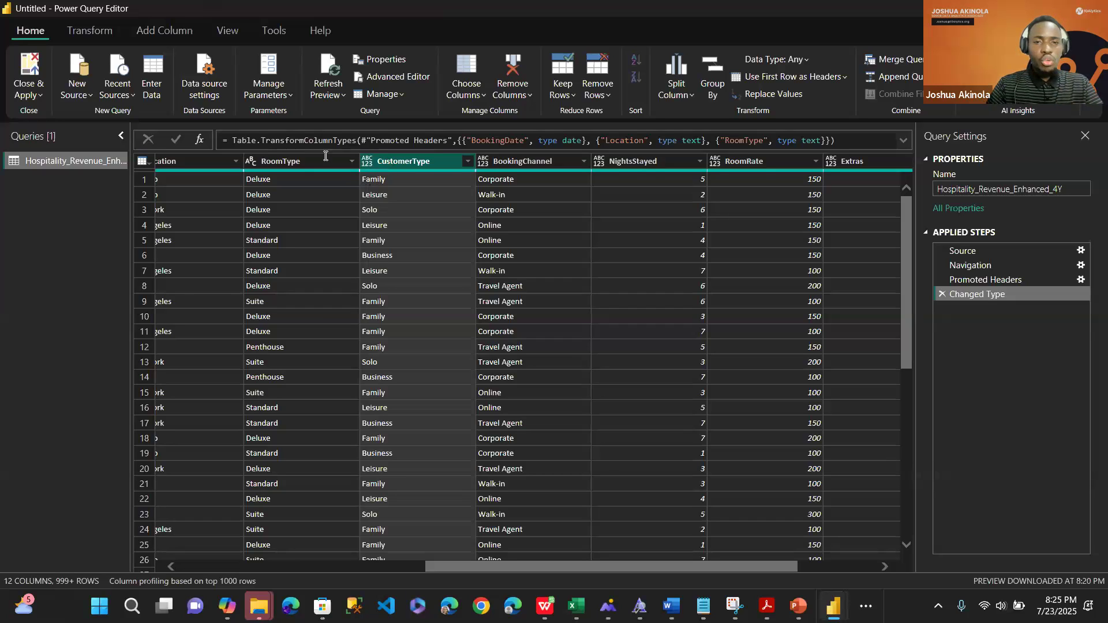
{"action": "left_click", "coordinate": [366, 164]}
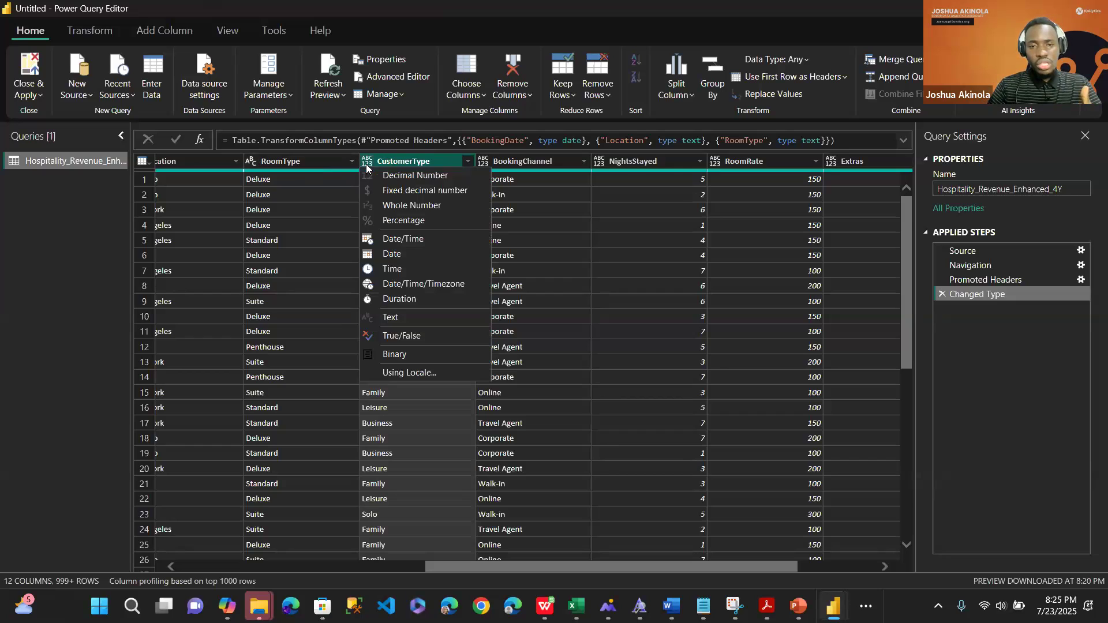
{"action": "left_click", "coordinate": [392, 319]}
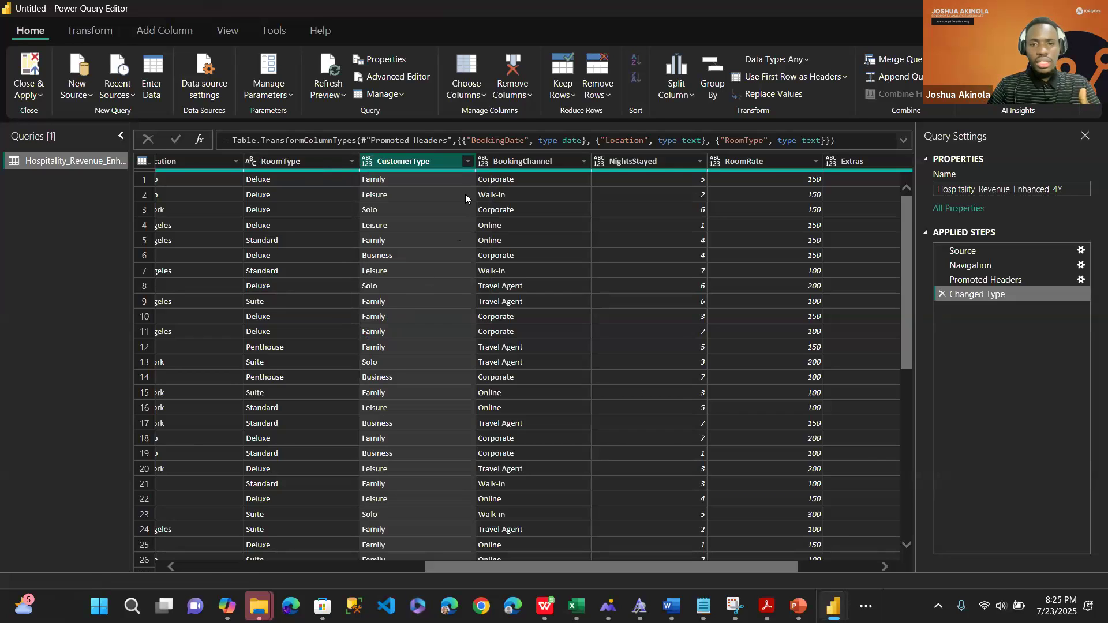
- Try Date as the BookingChannel column's data type, and replace that conversion with Text
{"action": "left_click", "coordinate": [481, 162]}
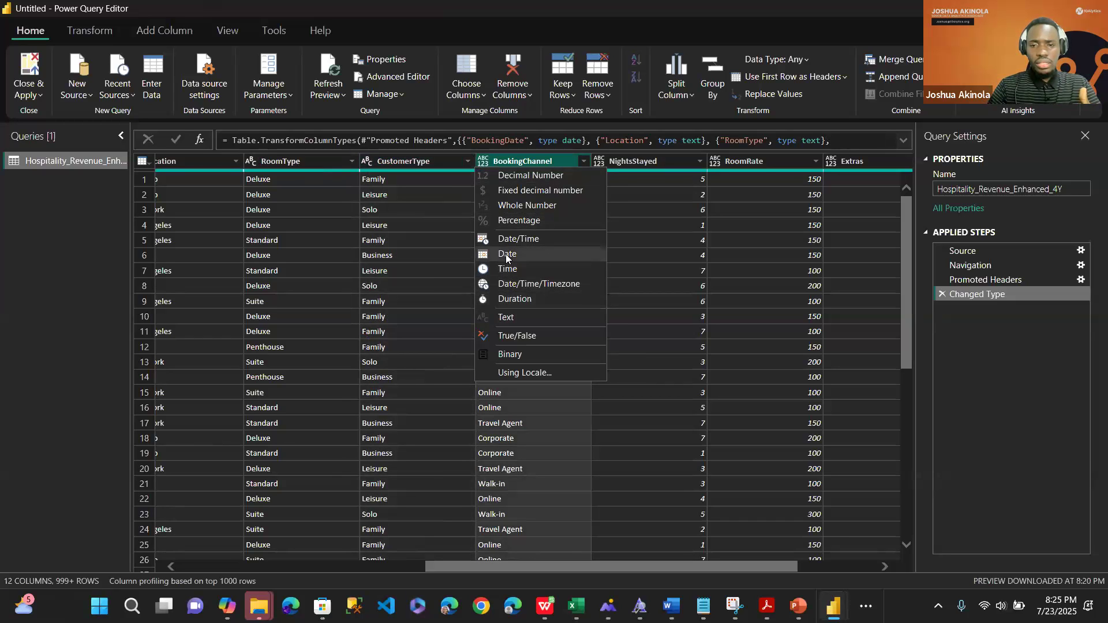
{"action": "left_click", "coordinate": [506, 255]}
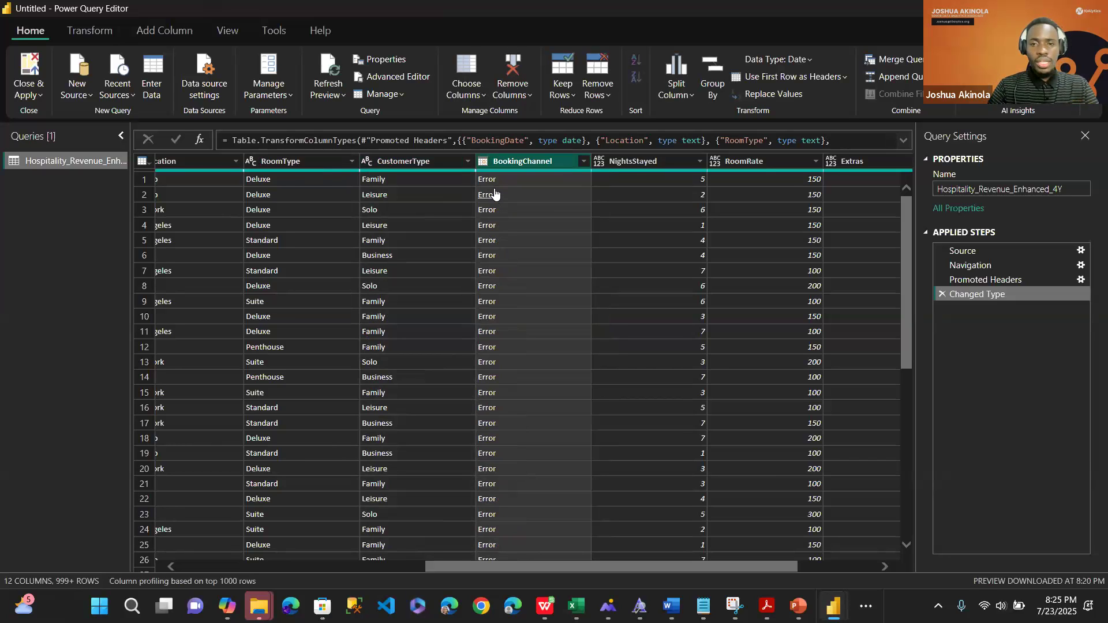
{"action": "left_click", "coordinate": [484, 164]}
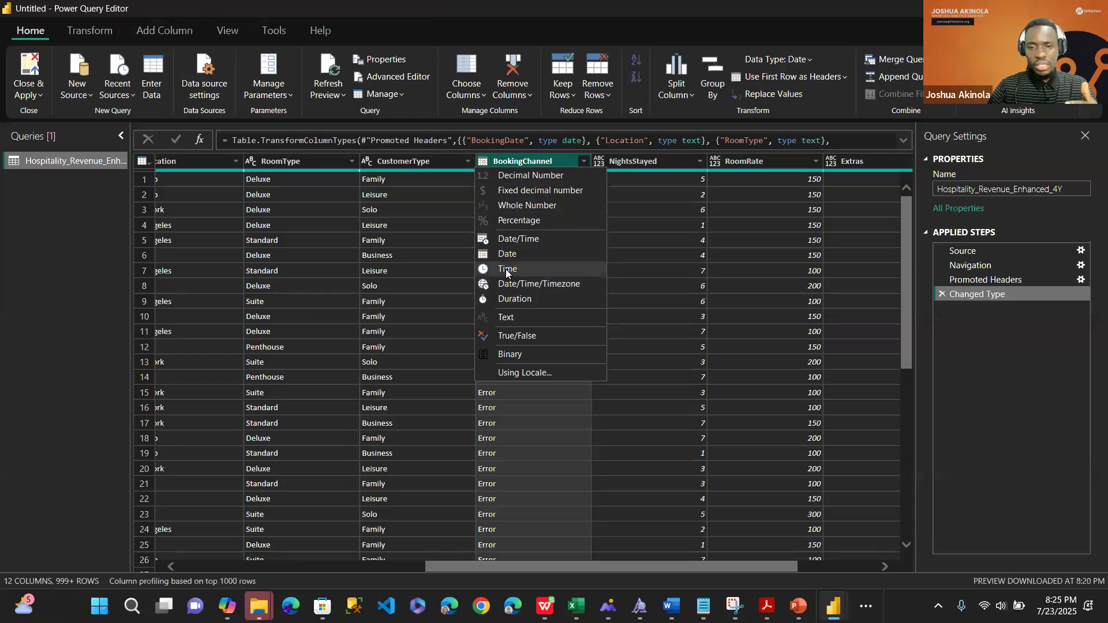
{"action": "left_click", "coordinate": [506, 317]}
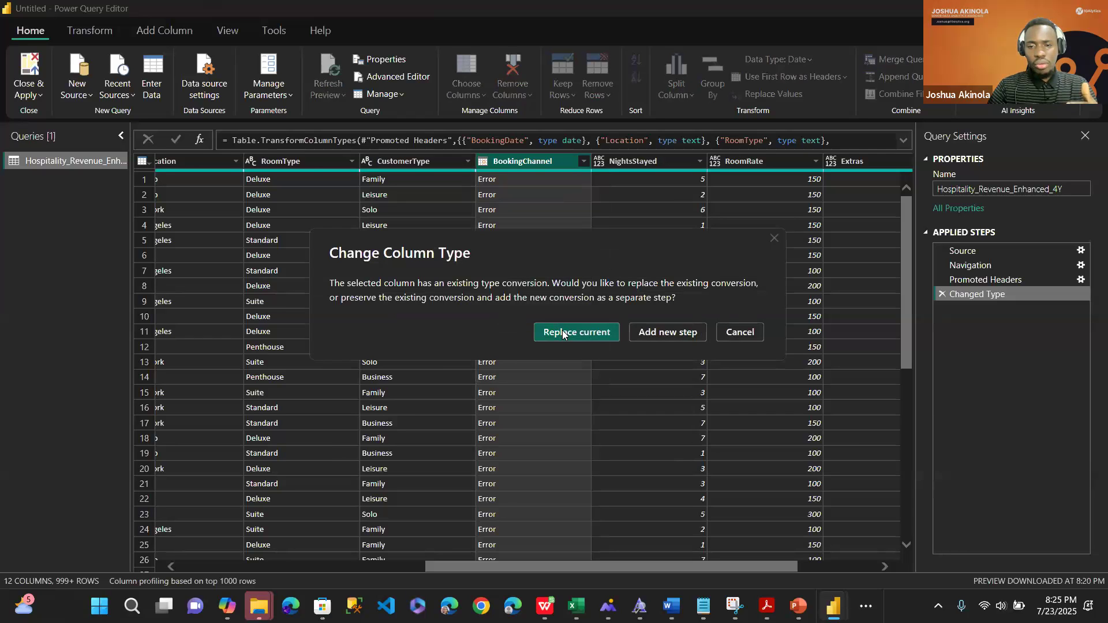
{"action": "left_click", "coordinate": [563, 330]}
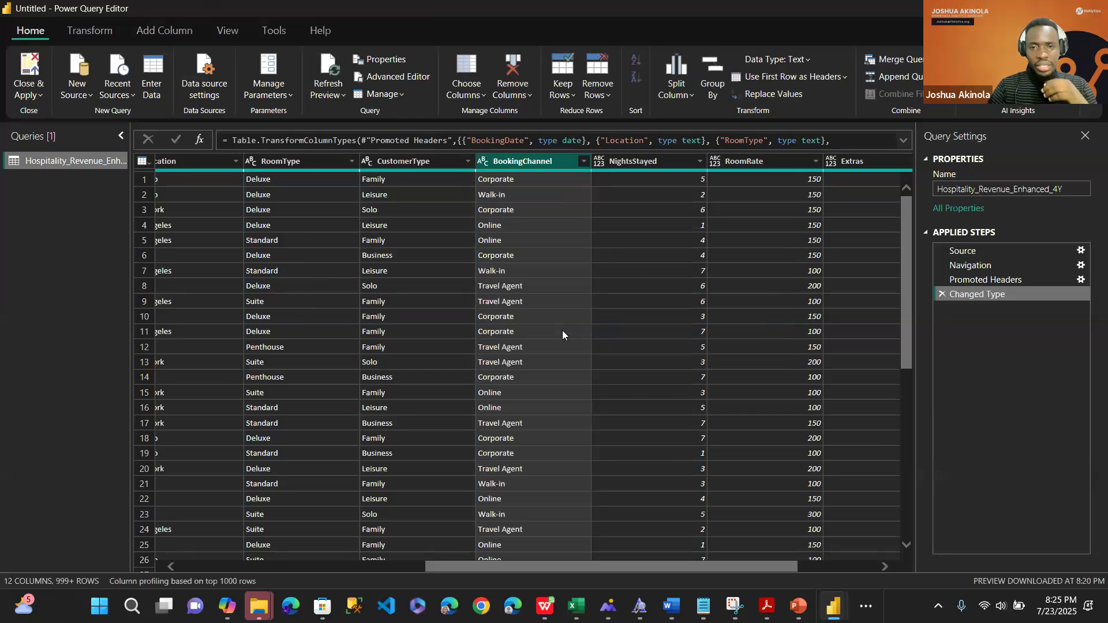
- Set the NightsStayed column's data type to Whole Number and the RoomRate column's to Fixed decimal number
{"action": "left_click", "coordinate": [598, 164]}
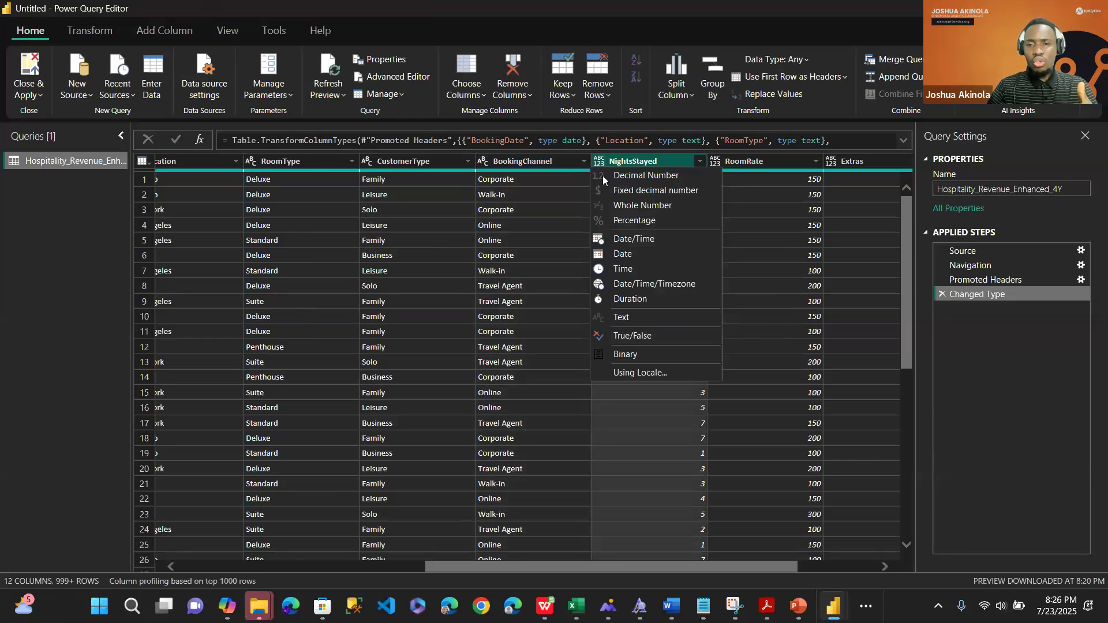
{"action": "left_click", "coordinate": [633, 206]}
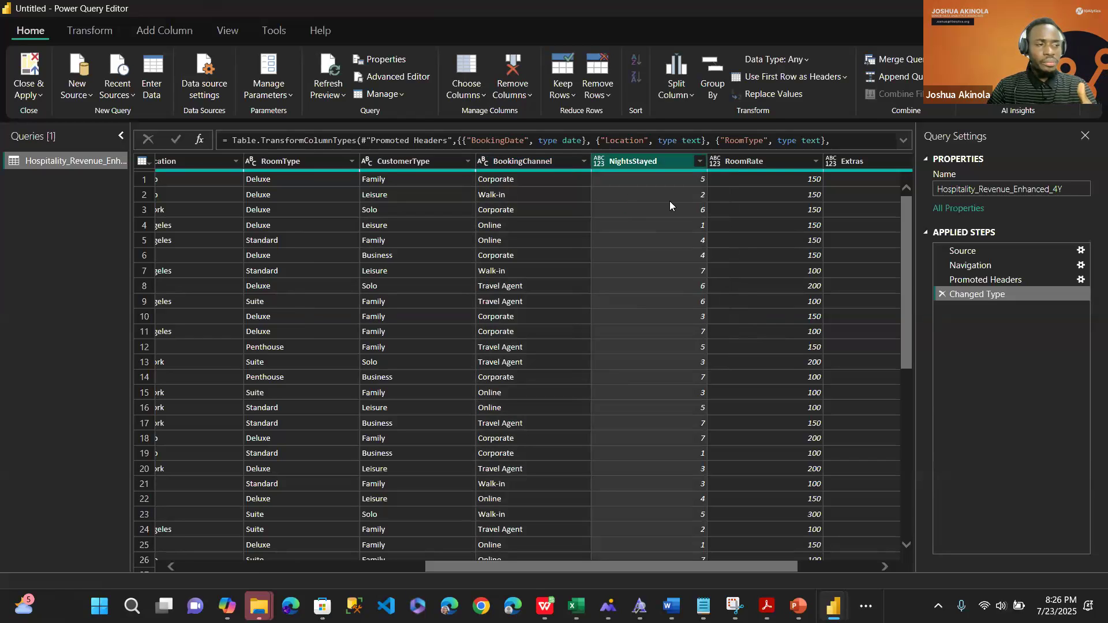
{"action": "left_click", "coordinate": [714, 163]}
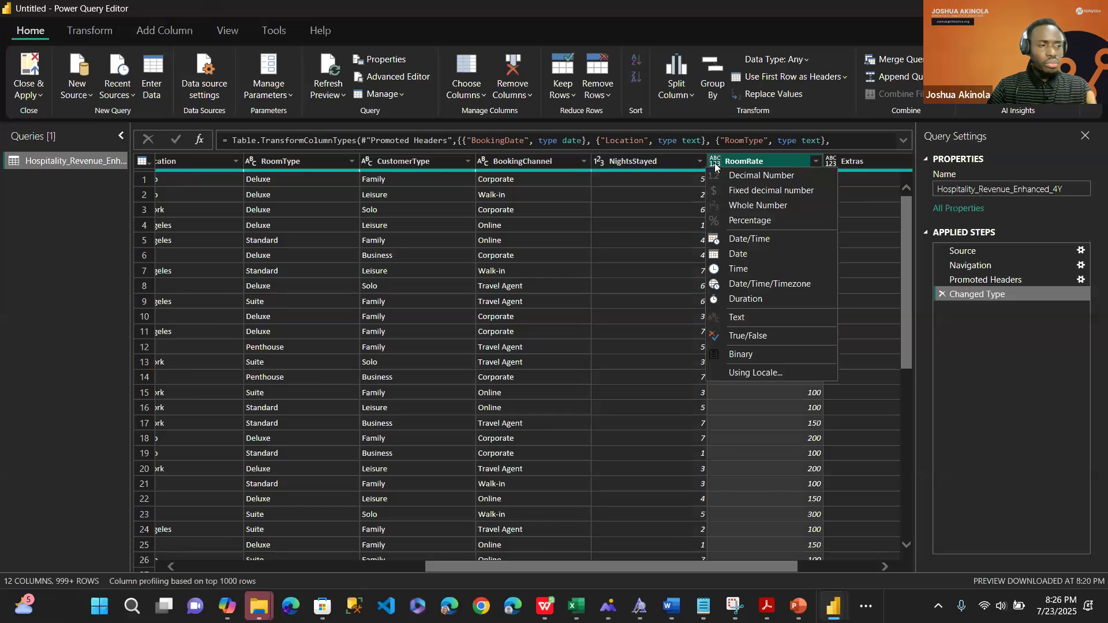
{"action": "left_click", "coordinate": [759, 191]}
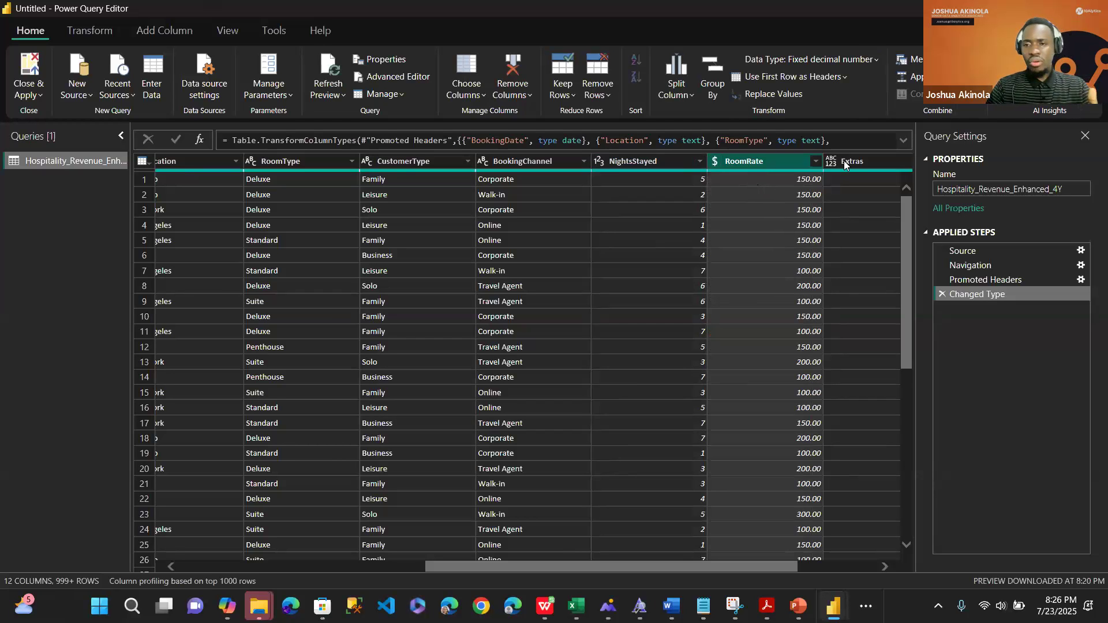
- Set the data type of the Extras and TotalRevenue columns to Fixed decimal number
{"action": "left_click_drag", "start_coordinate": [662, 565], "coordinate": [812, 574]}
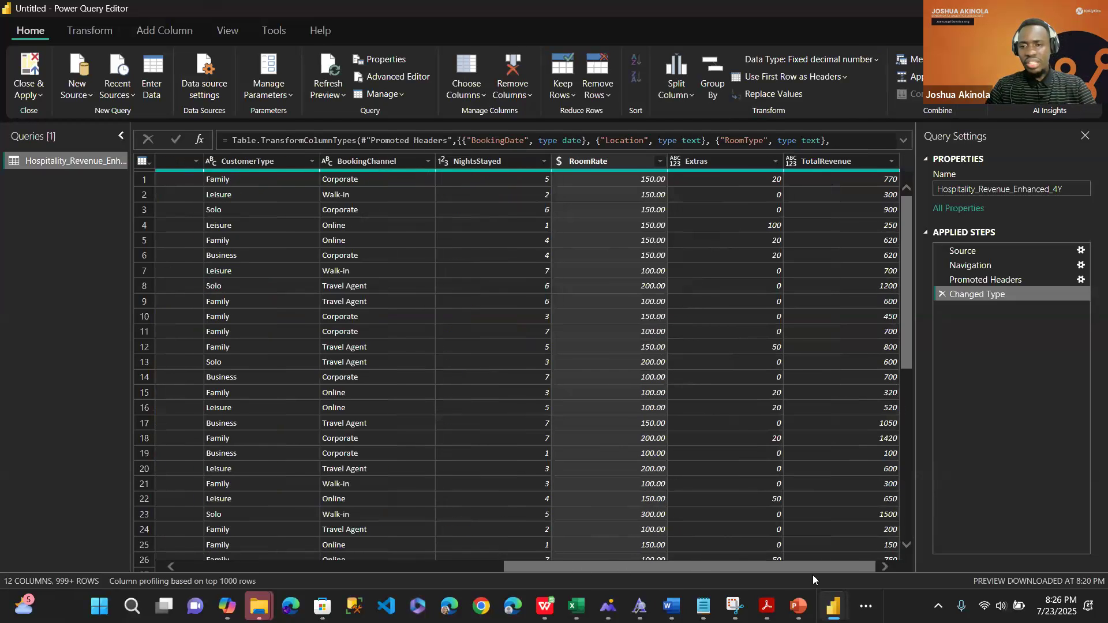
{"action": "left_click", "coordinate": [676, 163]}
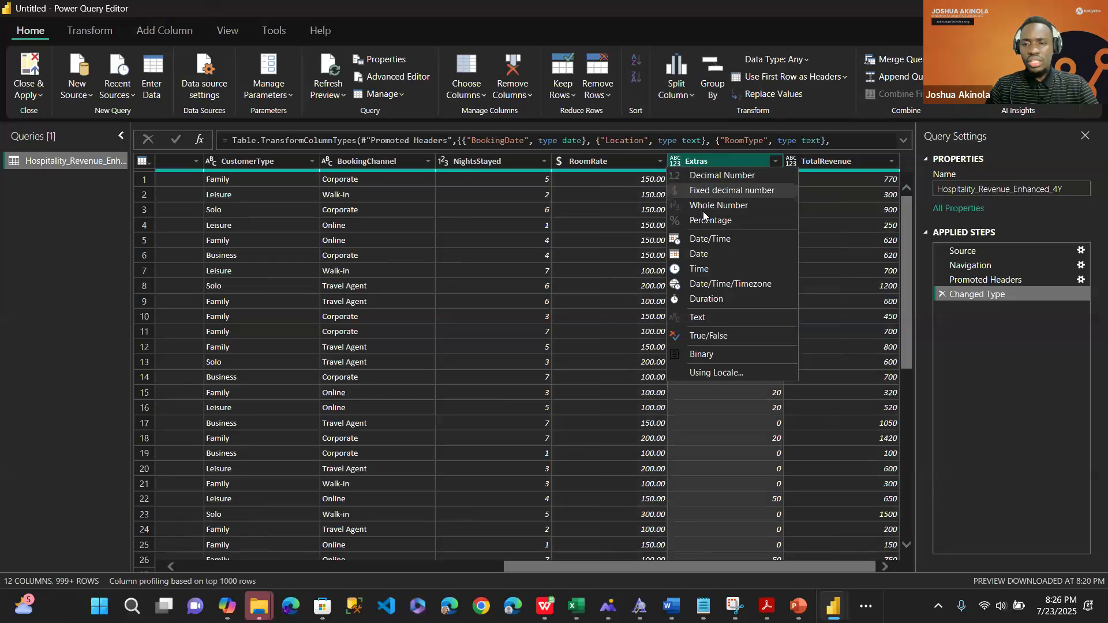
{"action": "left_click", "coordinate": [704, 190]}
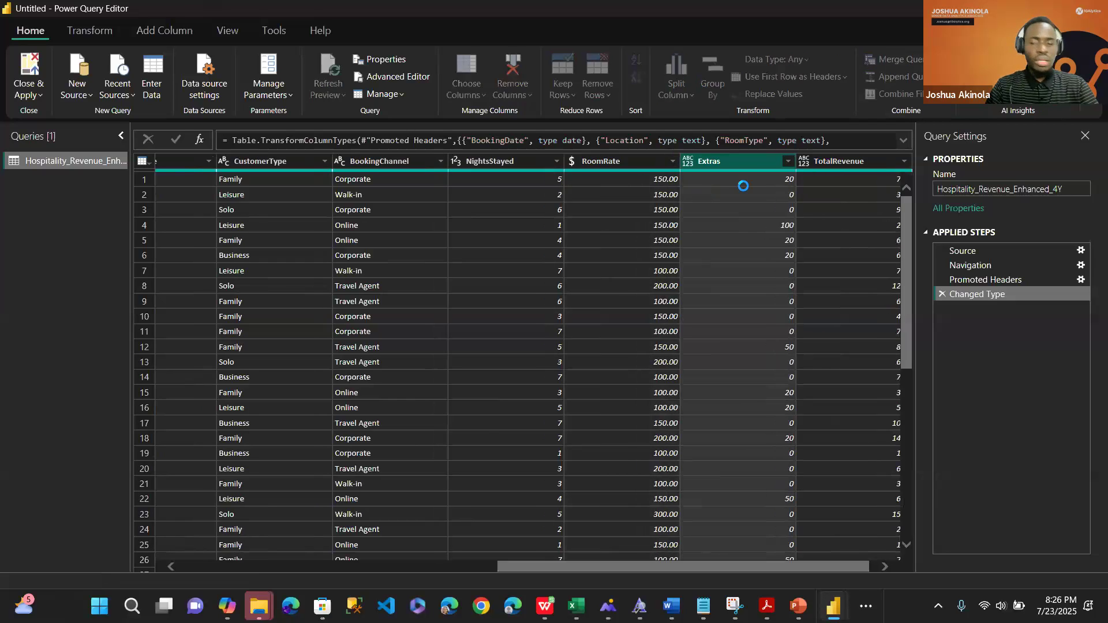
{"action": "left_click", "coordinate": [807, 165]}
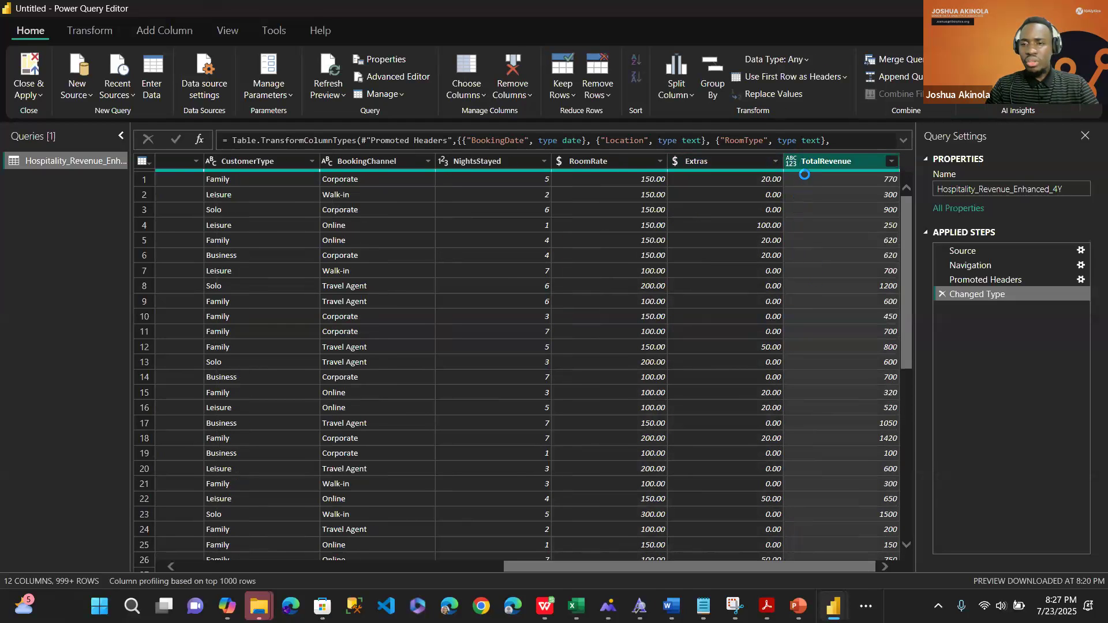
{"action": "left_click", "coordinate": [794, 164]}
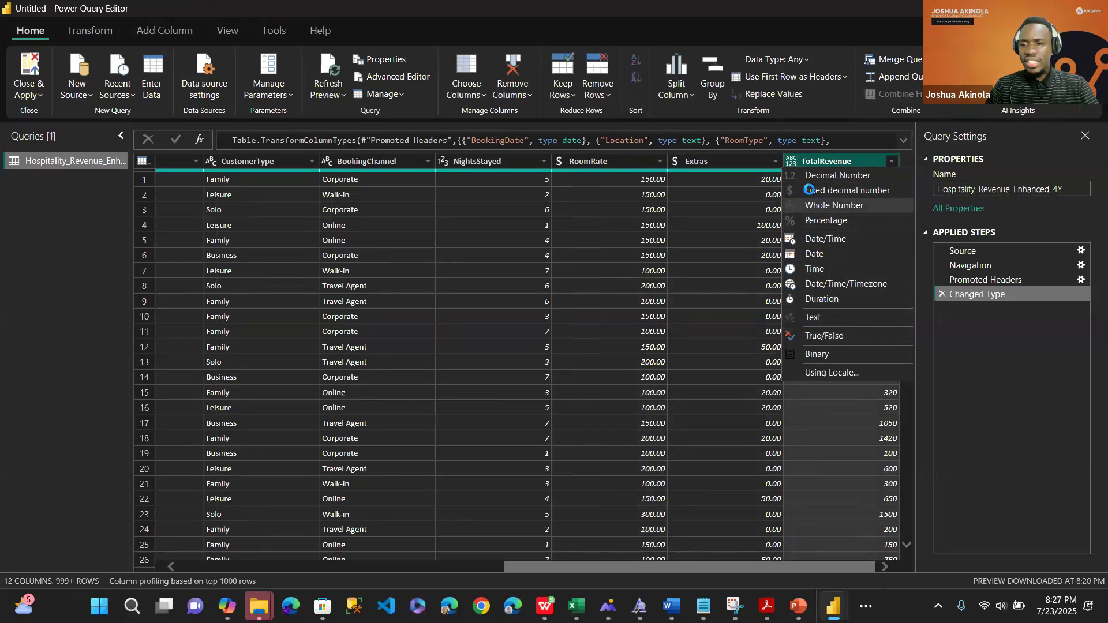
{"action": "left_click", "coordinate": [818, 189]}
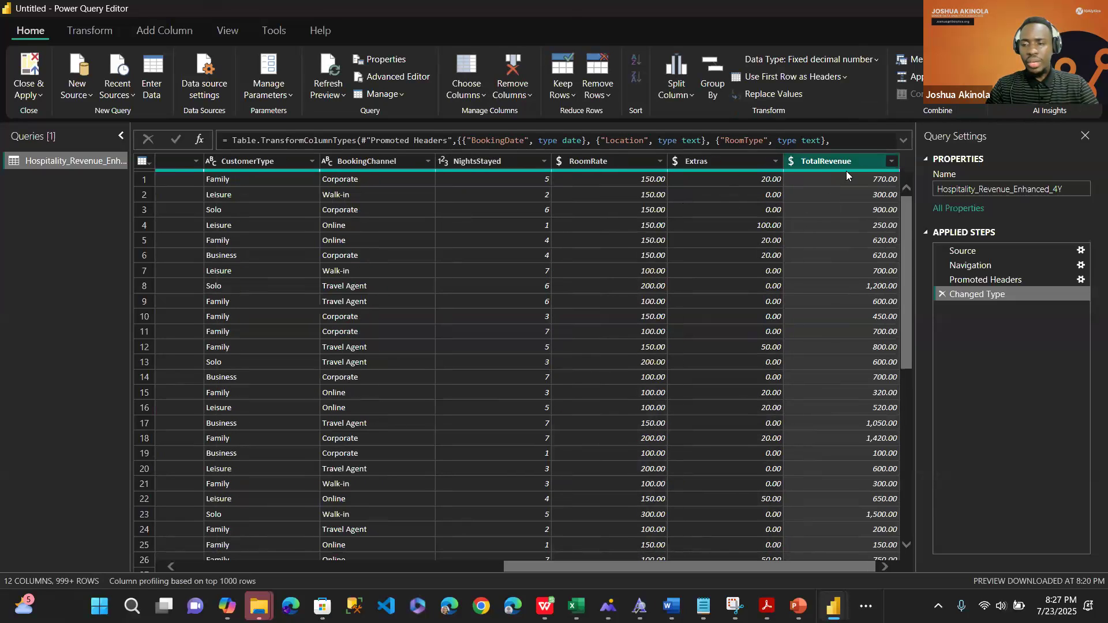
{"action": "mouse_move", "coordinate": [866, 171]}
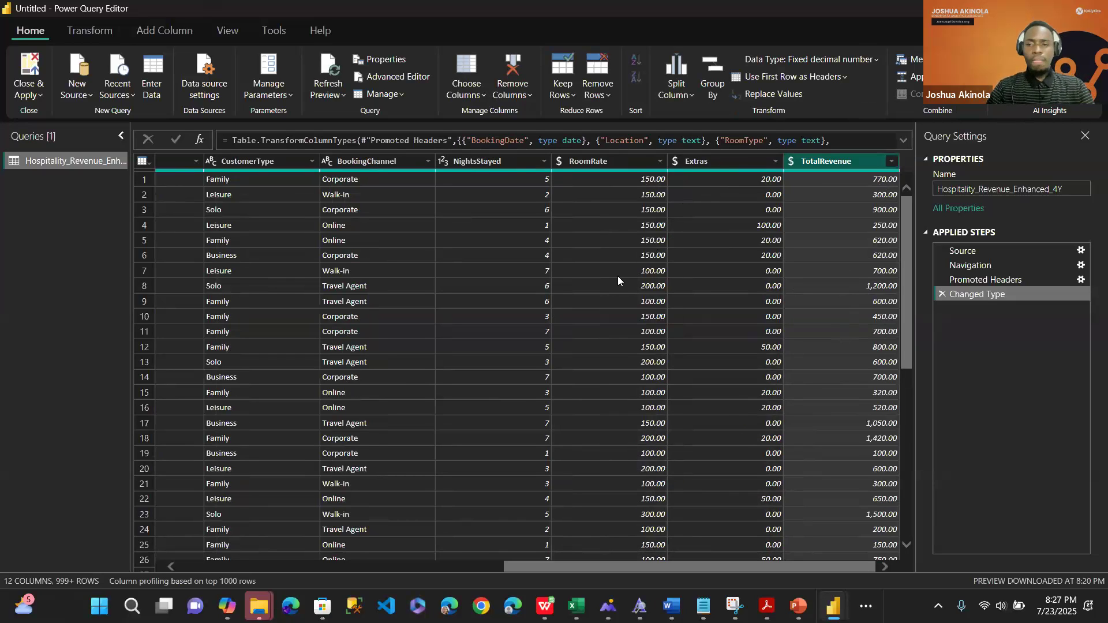
{"action": "scroll", "coordinate": [552, 284], "scroll_direction": "left", "scroll_amount": 6}
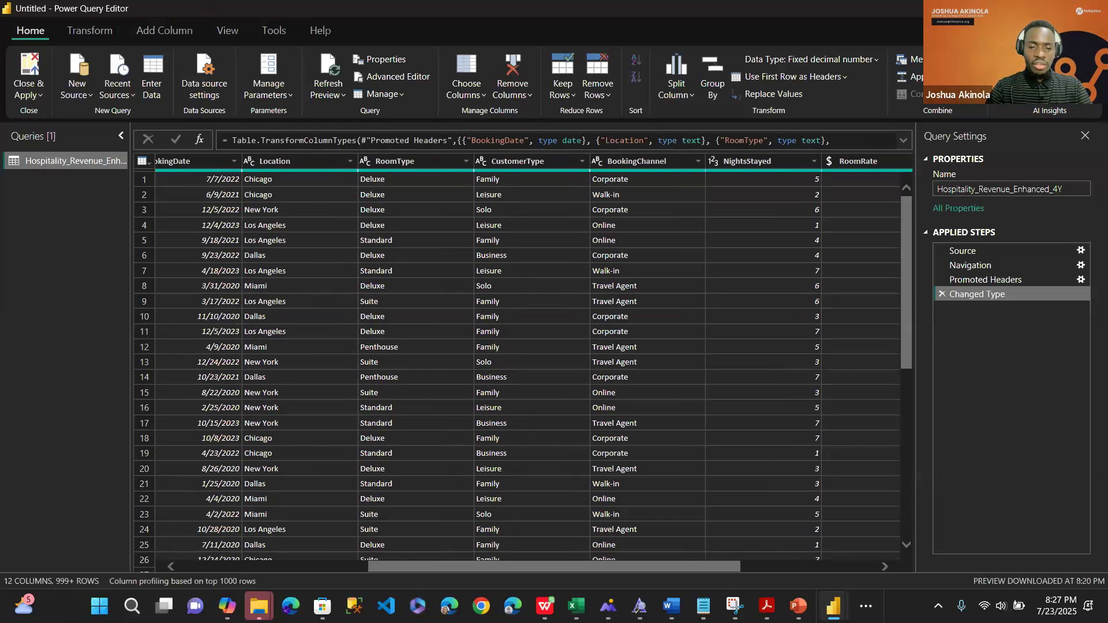
{"action": "mouse_move", "coordinate": [323, 605]}
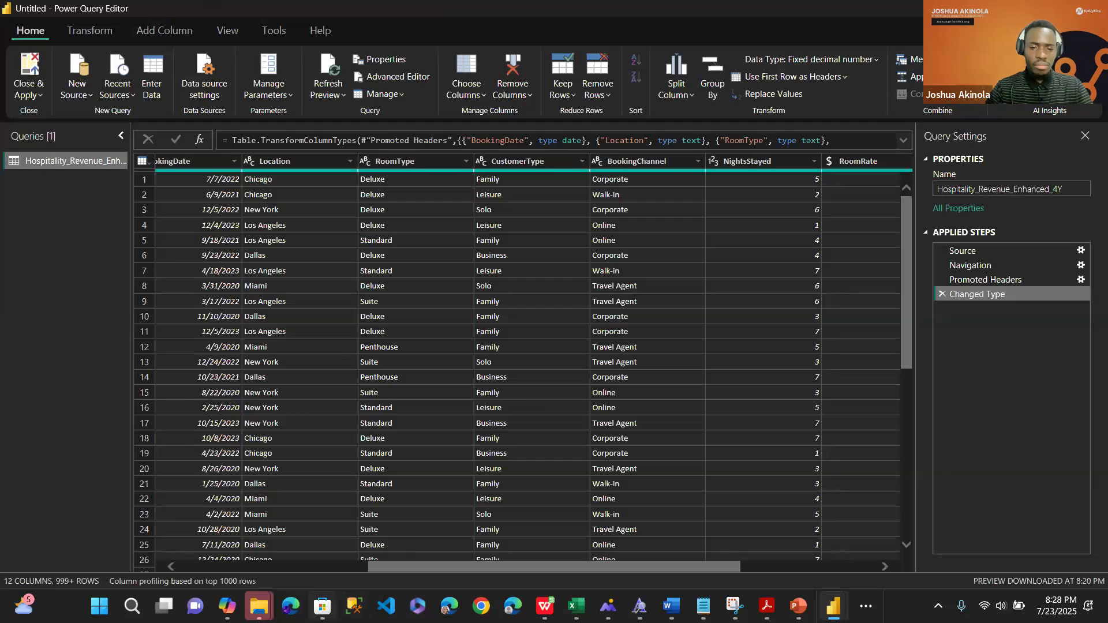
{"action": "mouse_move", "coordinate": [322, 606]}
{"action": "left_click", "coordinate": [322, 531]}
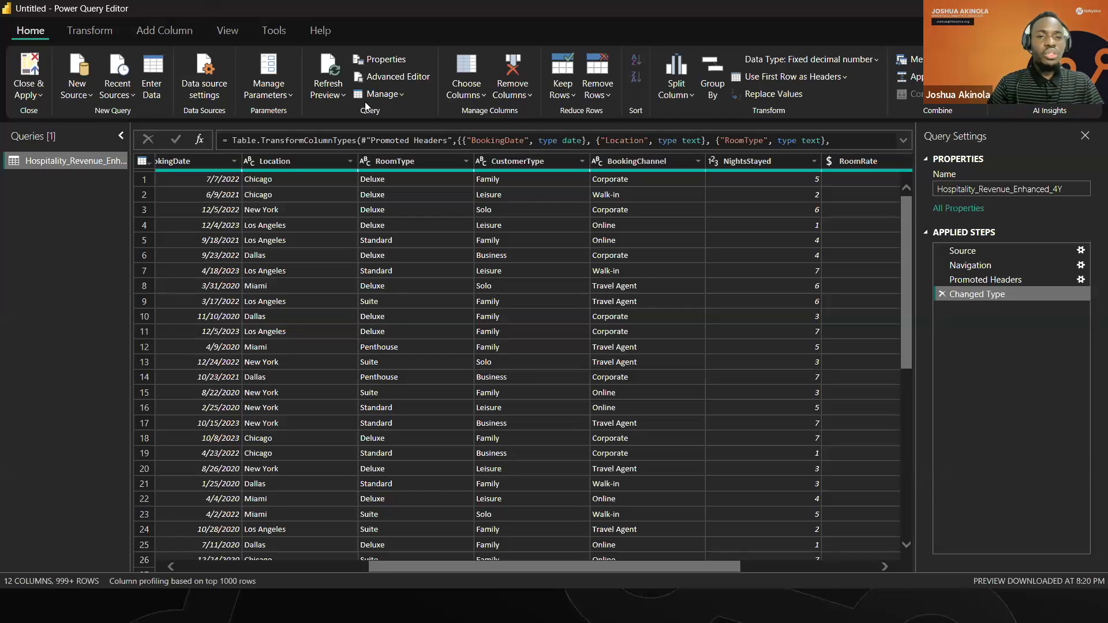
- Set the data type of the CustomerID, BookingID and Gender columns to Text
{"action": "scroll", "coordinate": [796, 258], "scroll_direction": "right", "scroll_amount": 5}
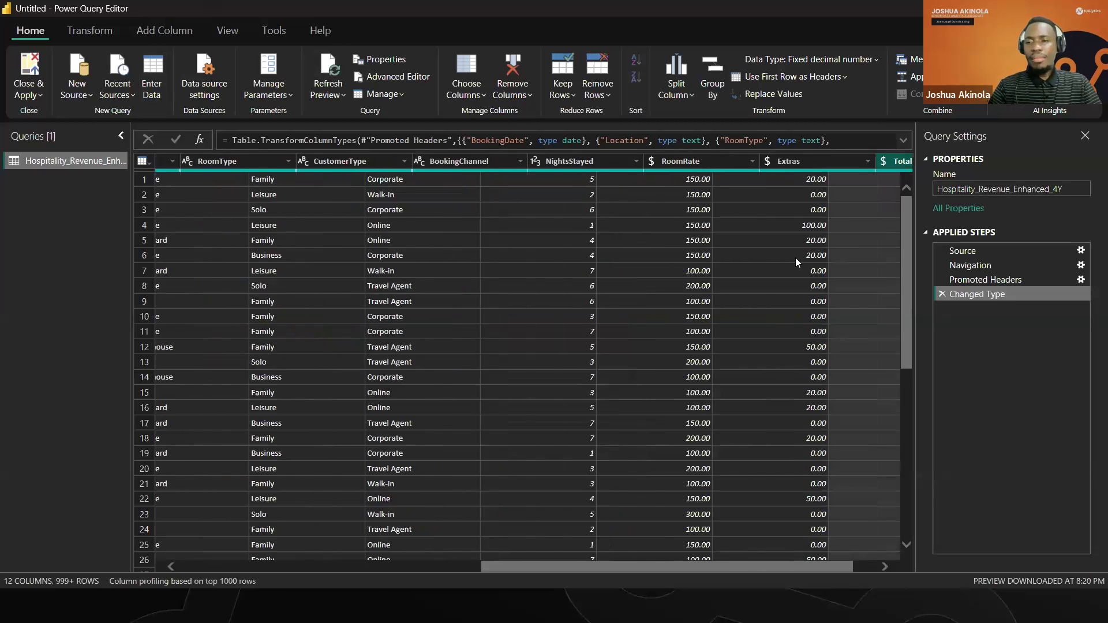
{"action": "scroll", "coordinate": [796, 259], "scroll_direction": "left", "scroll_amount": 6}
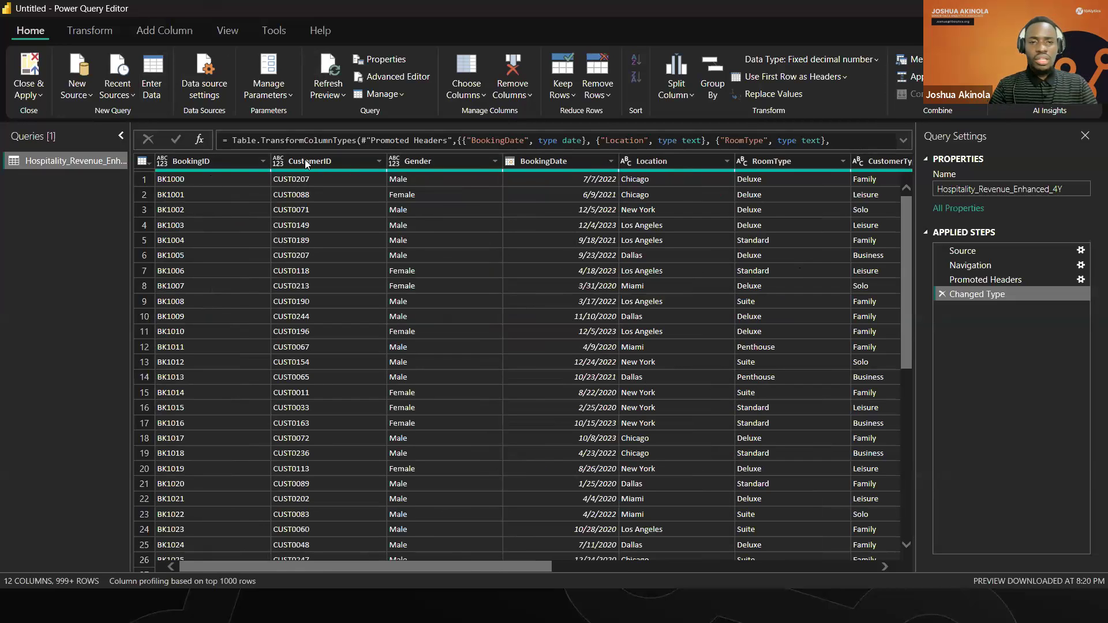
{"action": "left_click", "coordinate": [279, 165]}
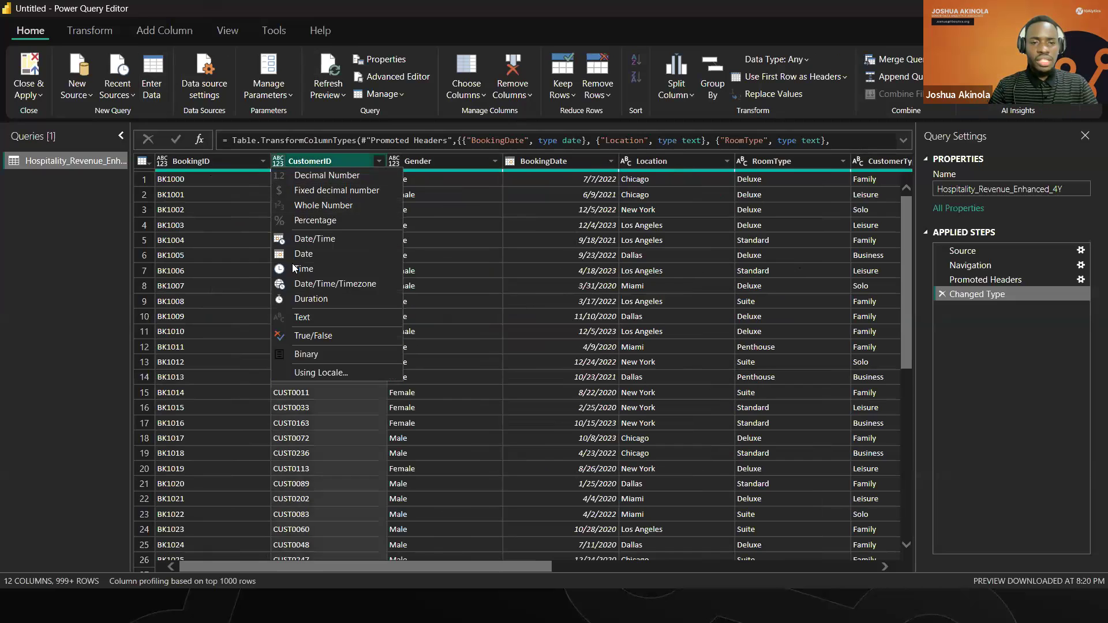
{"action": "left_click", "coordinate": [308, 317]}
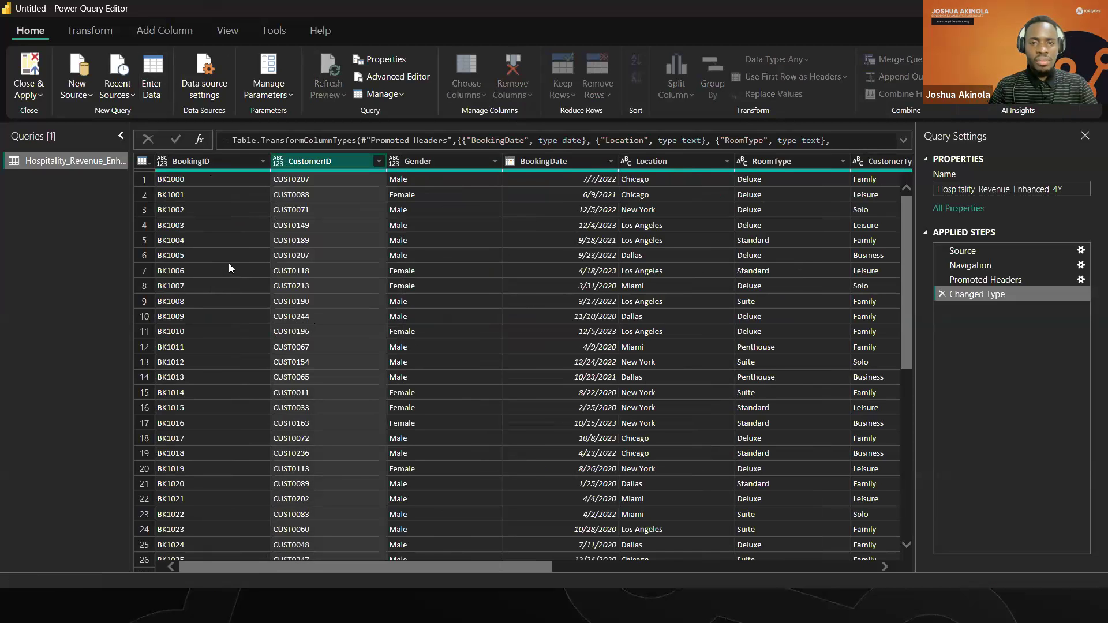
{"action": "left_click", "coordinate": [162, 163]}
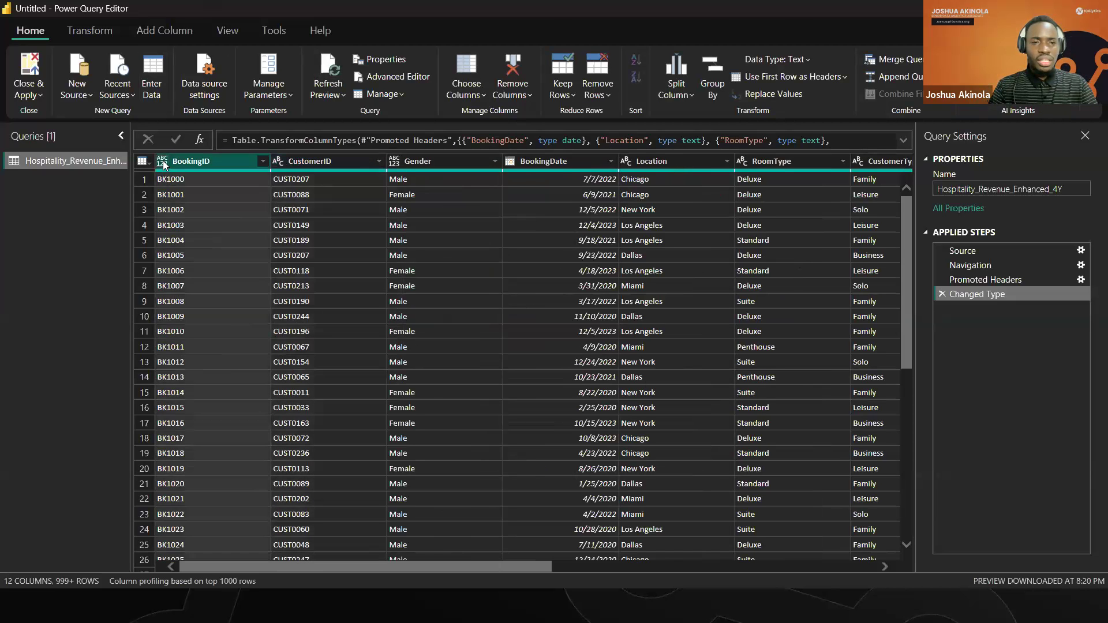
{"action": "left_click", "coordinate": [202, 318]}
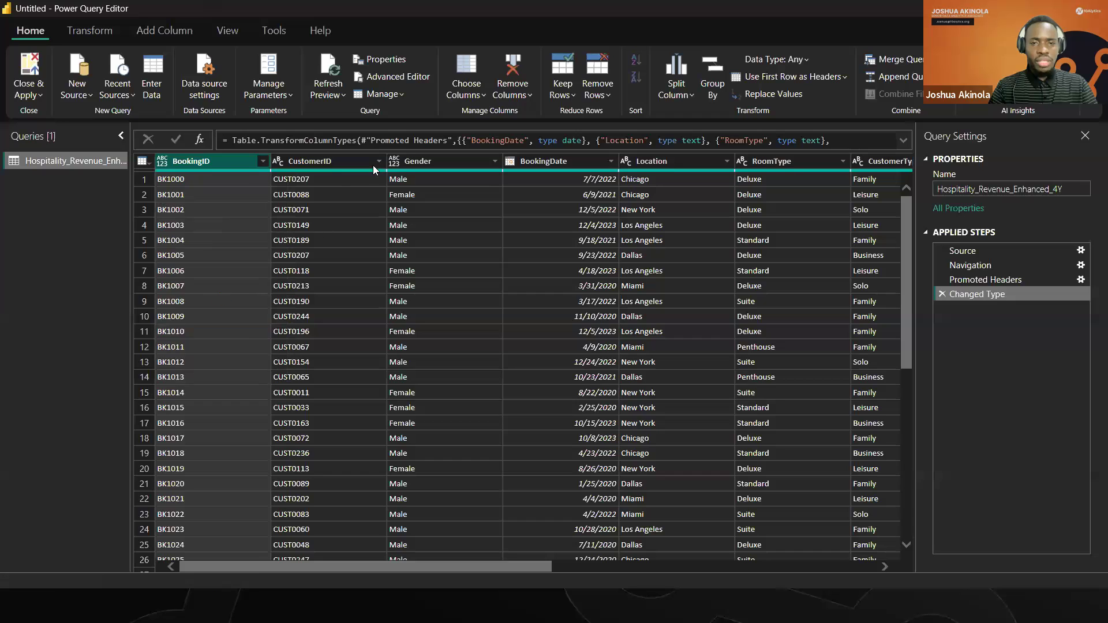
{"action": "left_click", "coordinate": [395, 164]}
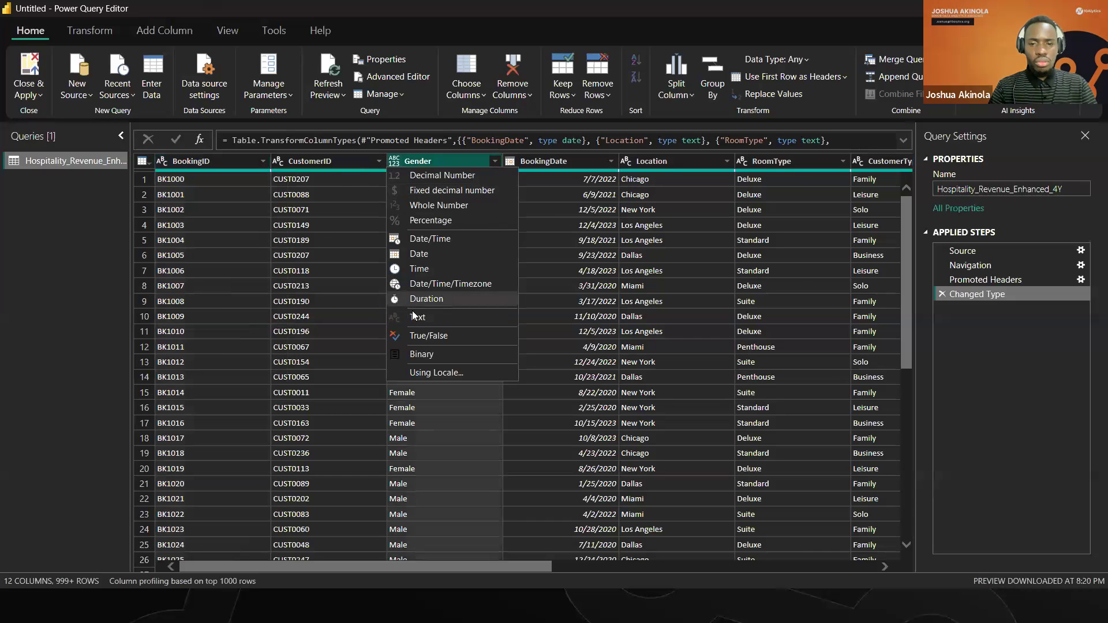
{"action": "left_click", "coordinate": [420, 318]}
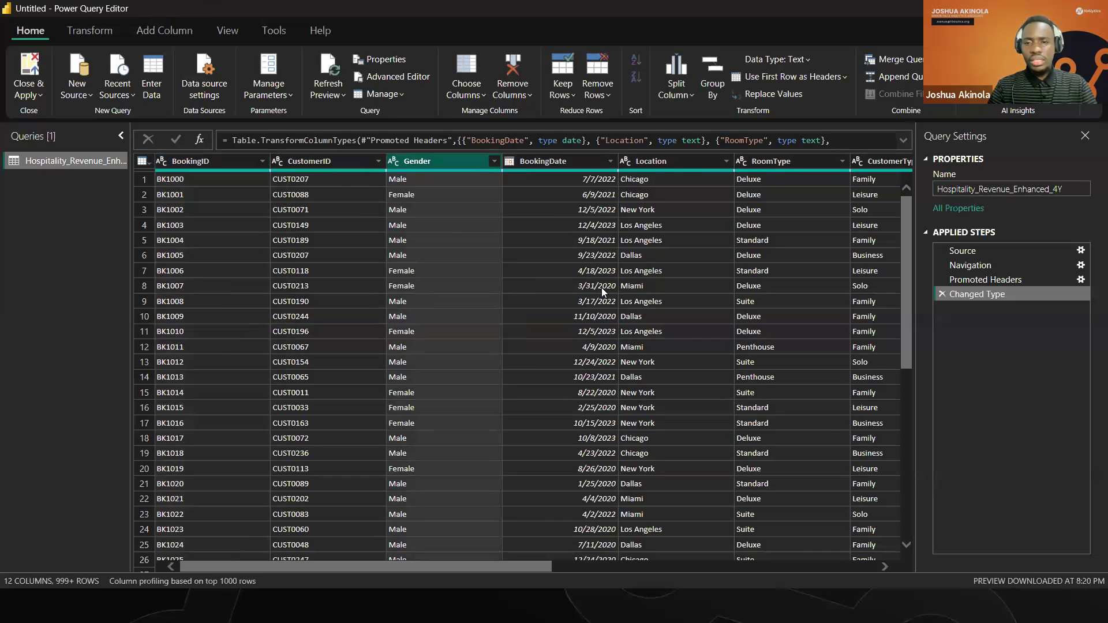
{"action": "scroll", "coordinate": [601, 287], "scroll_direction": "right", "scroll_amount": 4}
{"action": "scroll", "coordinate": [601, 288], "scroll_direction": "right", "scroll_amount": 4}
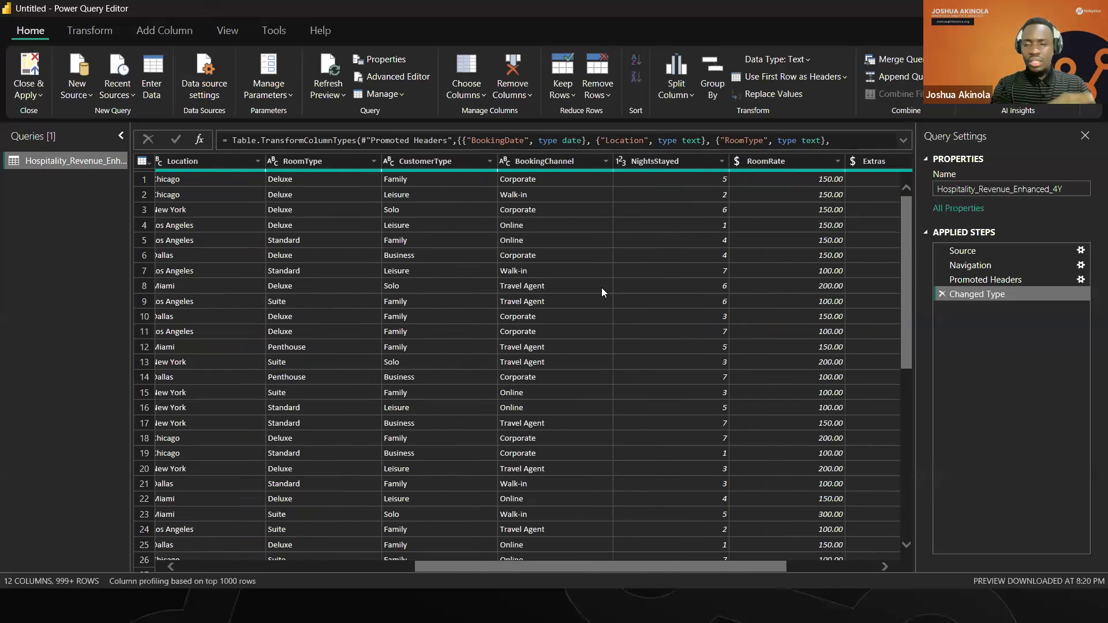
- Apply the column type changes, close the query editor, and expand the Hospitality_Revenue_Enhanced_4Y table to list its fields
{"action": "scroll", "coordinate": [601, 287], "scroll_direction": "right", "scroll_amount": 4}
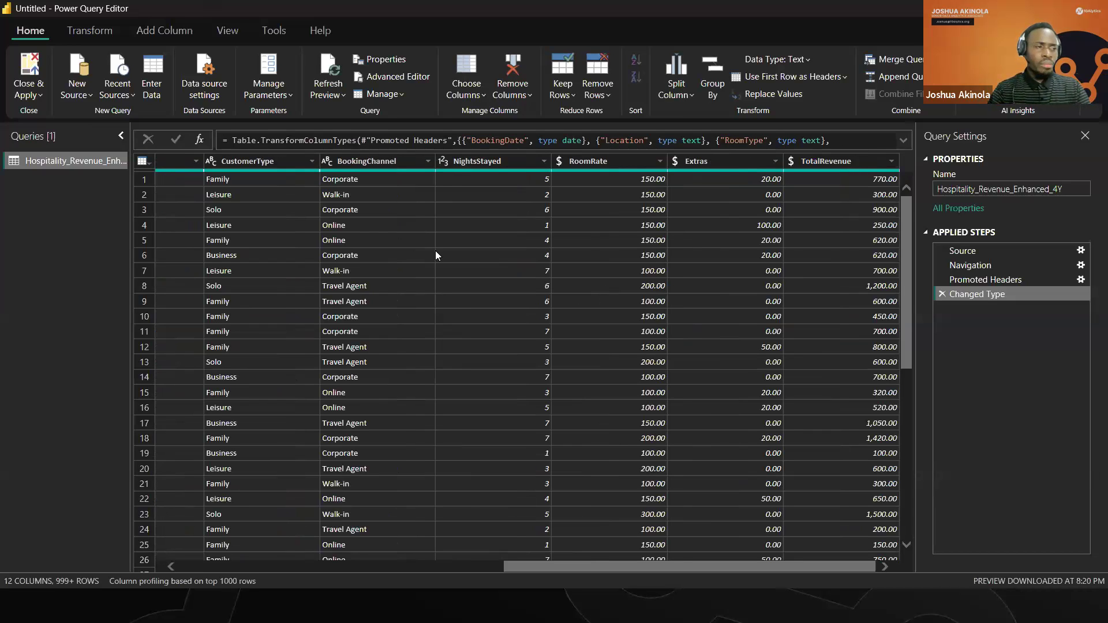
{"action": "left_click", "coordinate": [40, 97]}
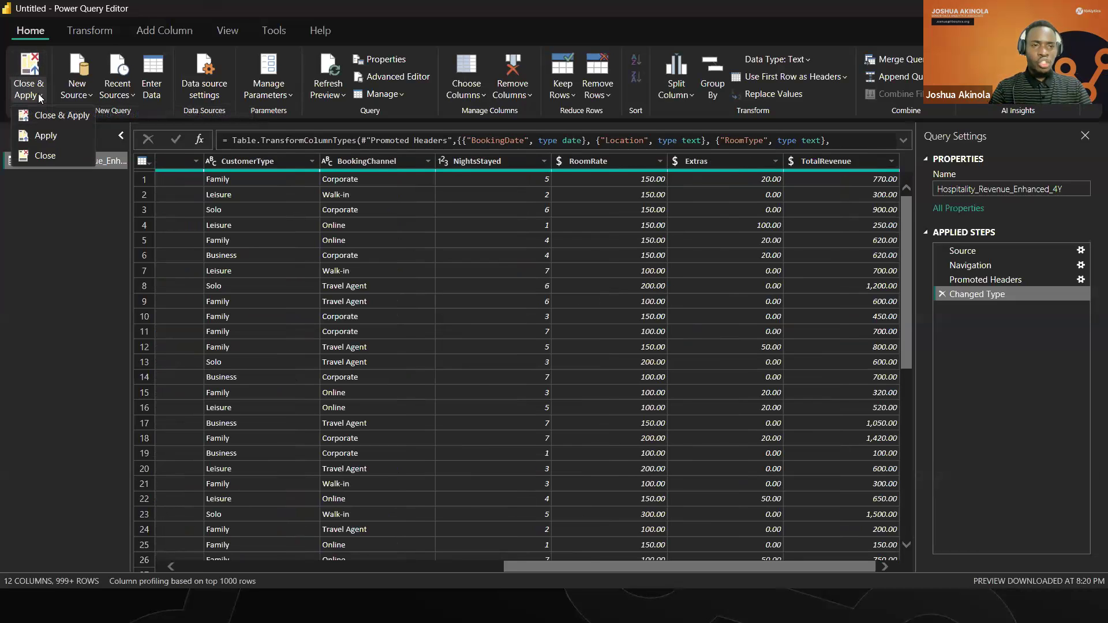
{"action": "left_click", "coordinate": [63, 117]}
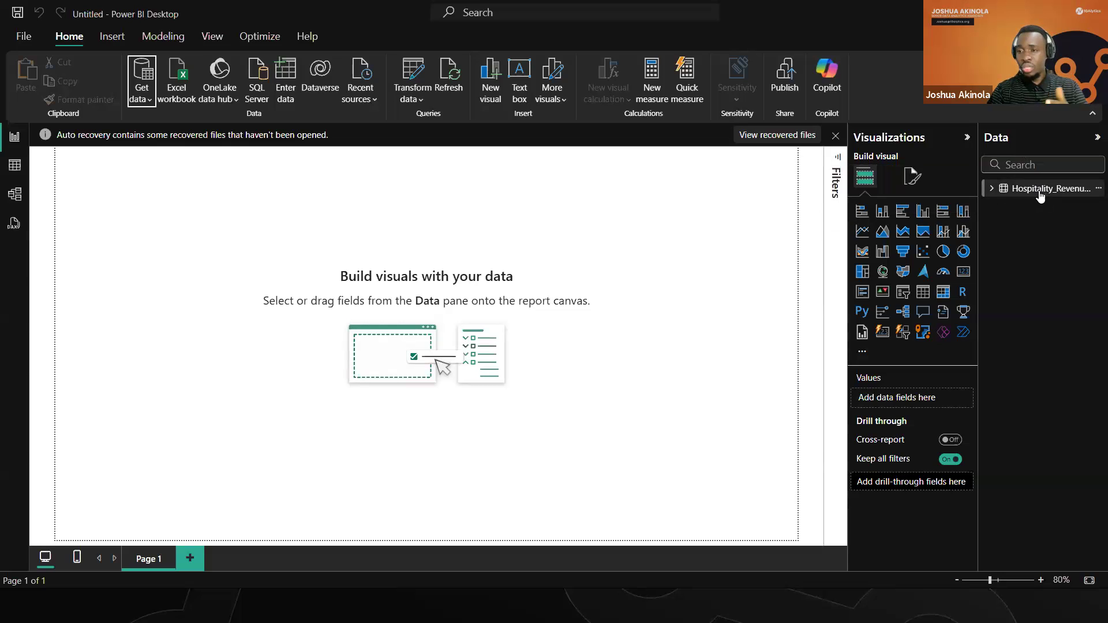
{"action": "left_click", "coordinate": [991, 190]}
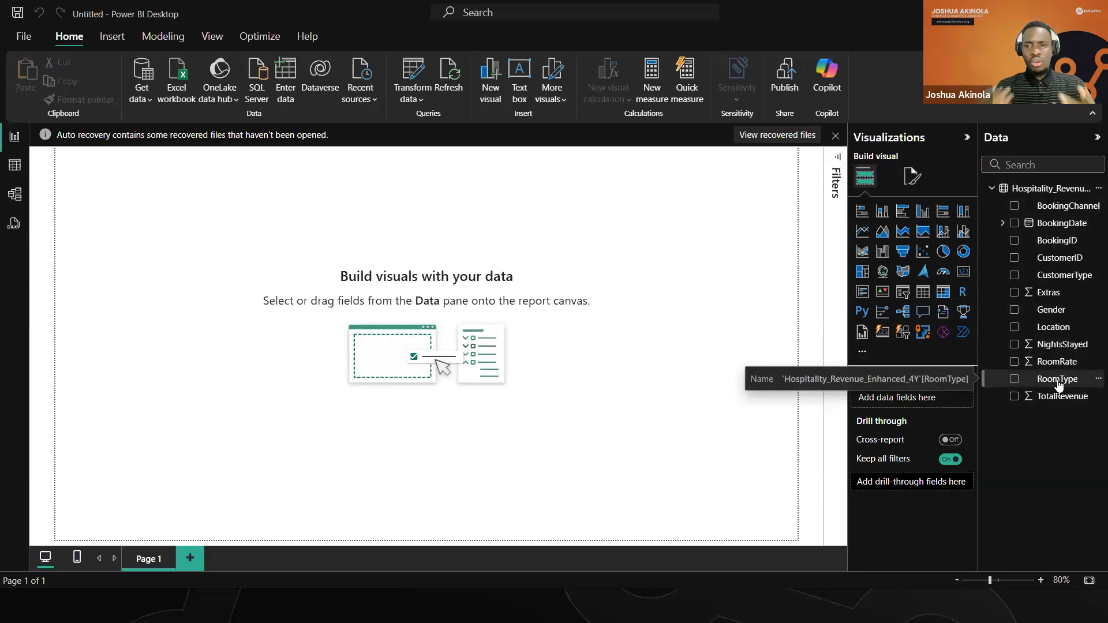
- Dismiss the recovered-files notice, choosing to view the files later
{"action": "left_click", "coordinate": [834, 137]}
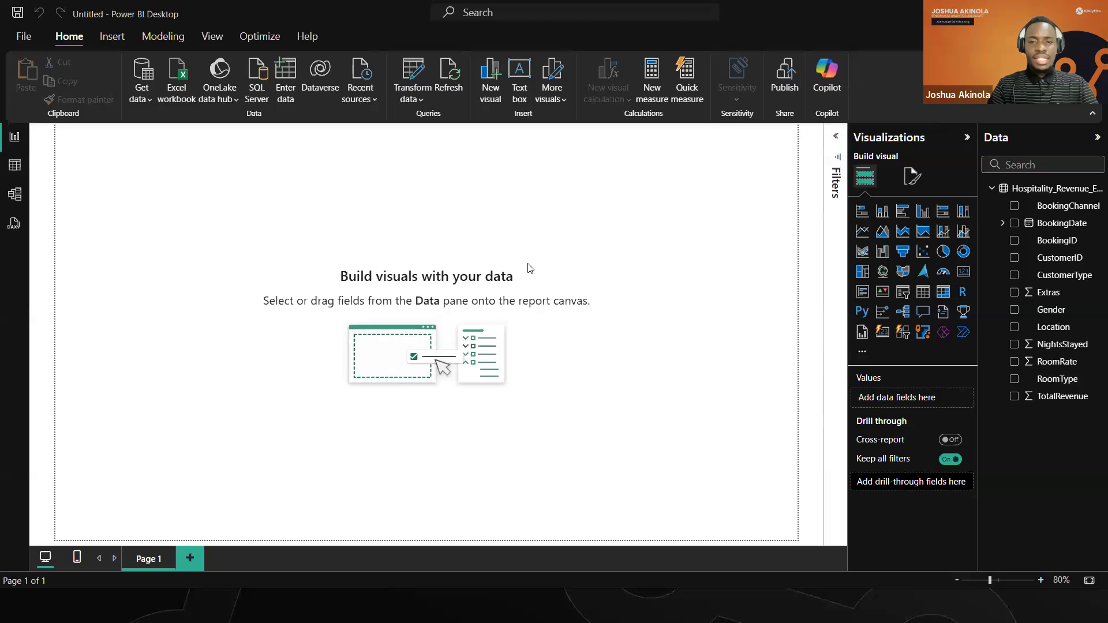
{"action": "left_click", "coordinate": [468, 300]}
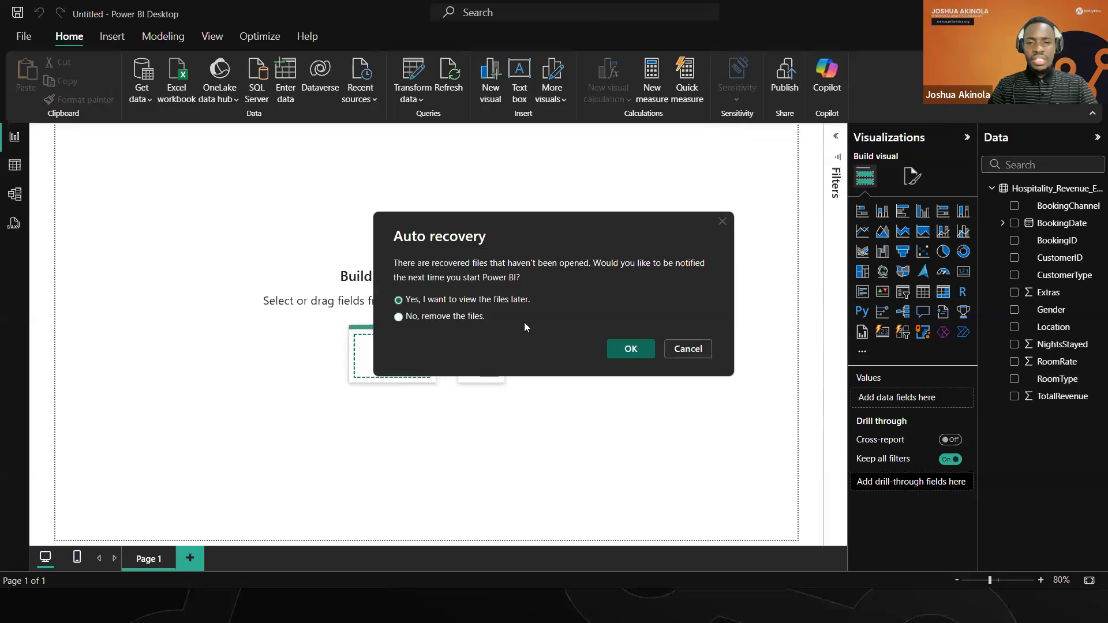
{"action": "left_click", "coordinate": [630, 349]}
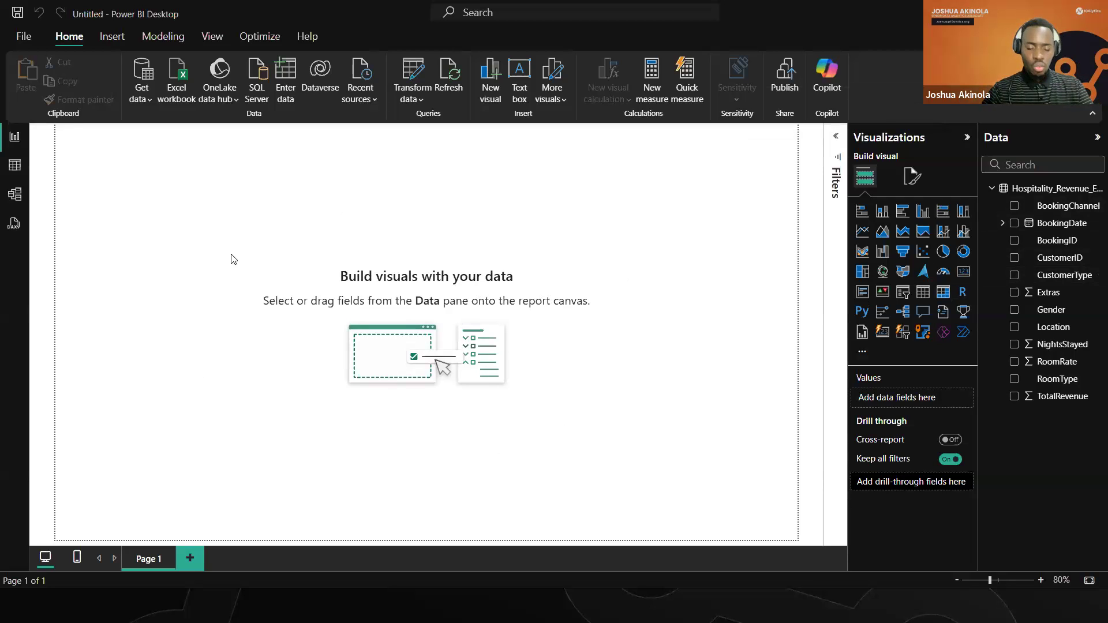
- Switch to the PowerPoint slide show, examine the target dashboard and color codes on the next slide, and return to Power BI Desktop
{"action": "key", "text": "alt+Tab"}
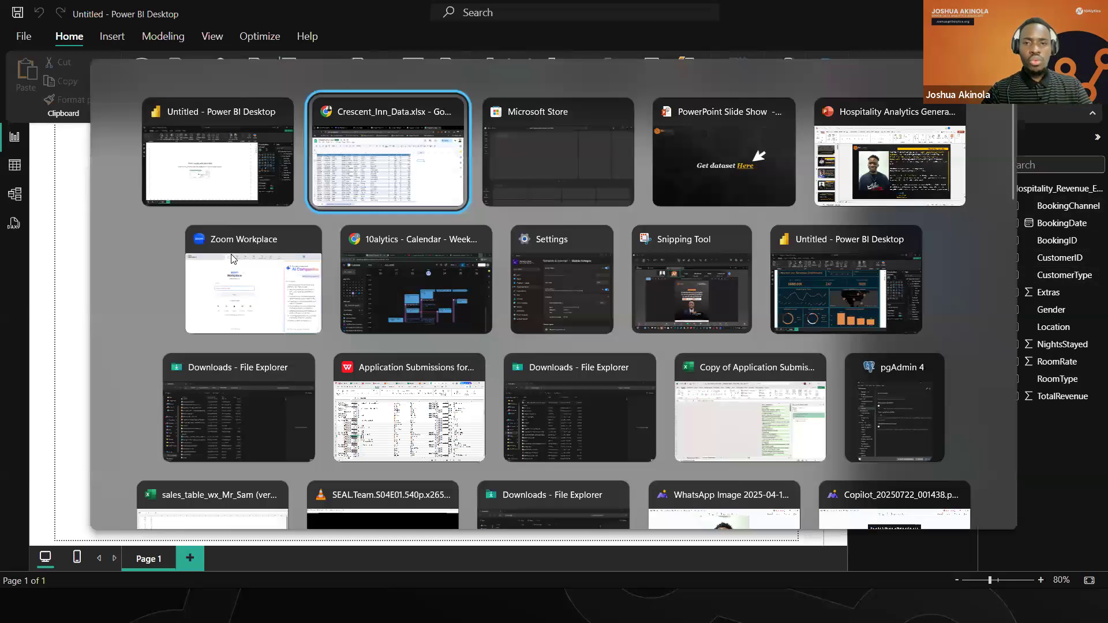
{"action": "key", "text": "Tab"}
{"action": "key", "text": "Tab"}
{"action": "key", "text": "Tab"}
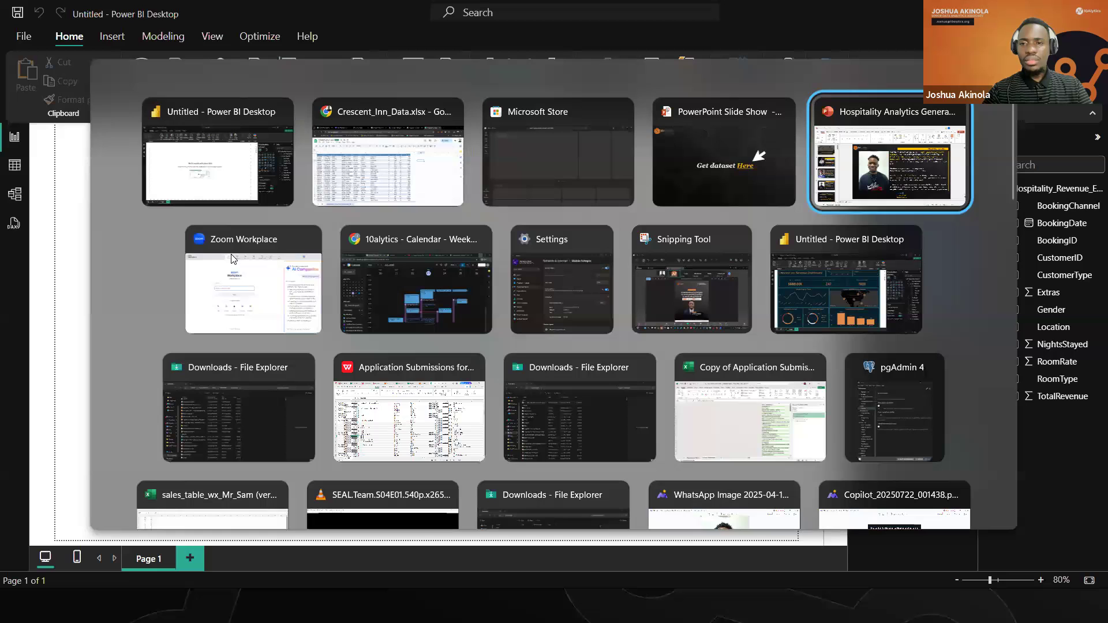
{"action": "key", "text": "alt+shift+Tab"}
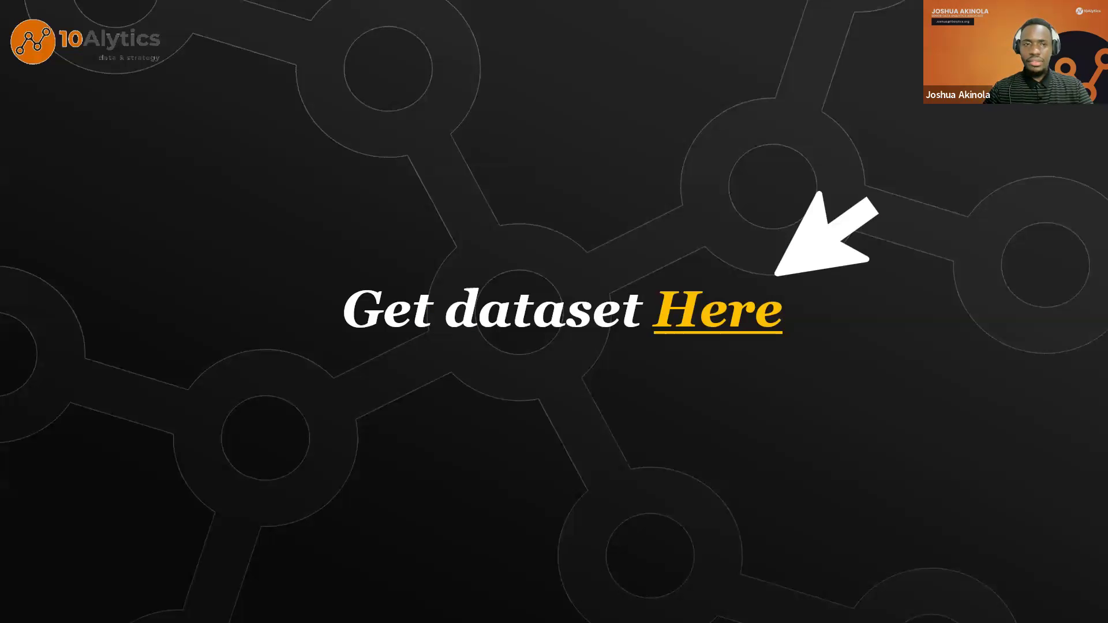
{"action": "key", "text": "Right"}
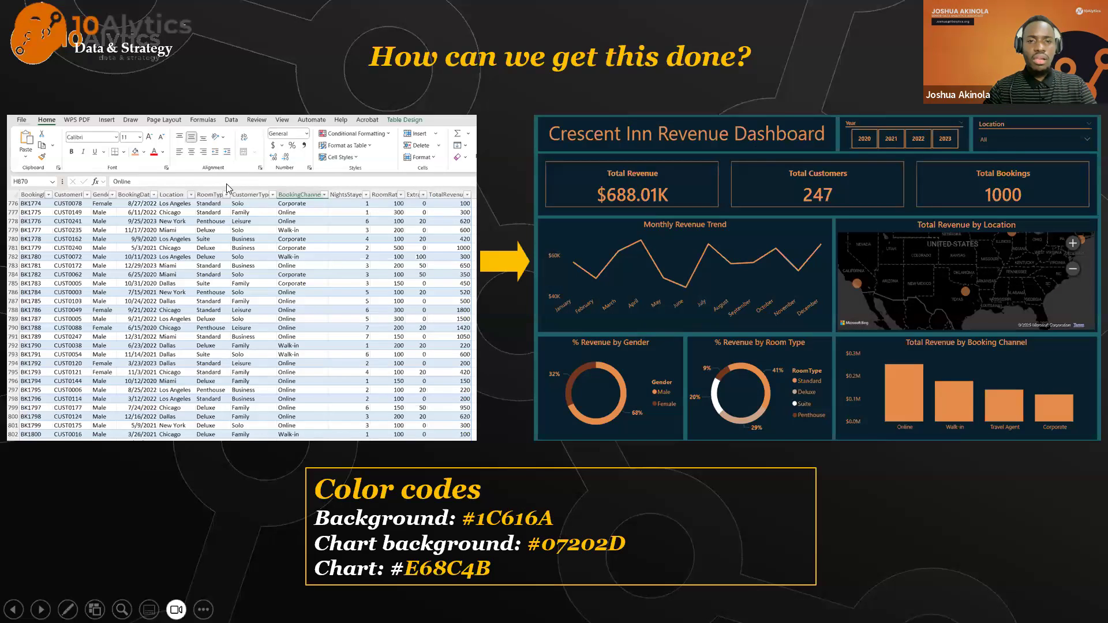
{"action": "key", "text": "alt+Tab"}
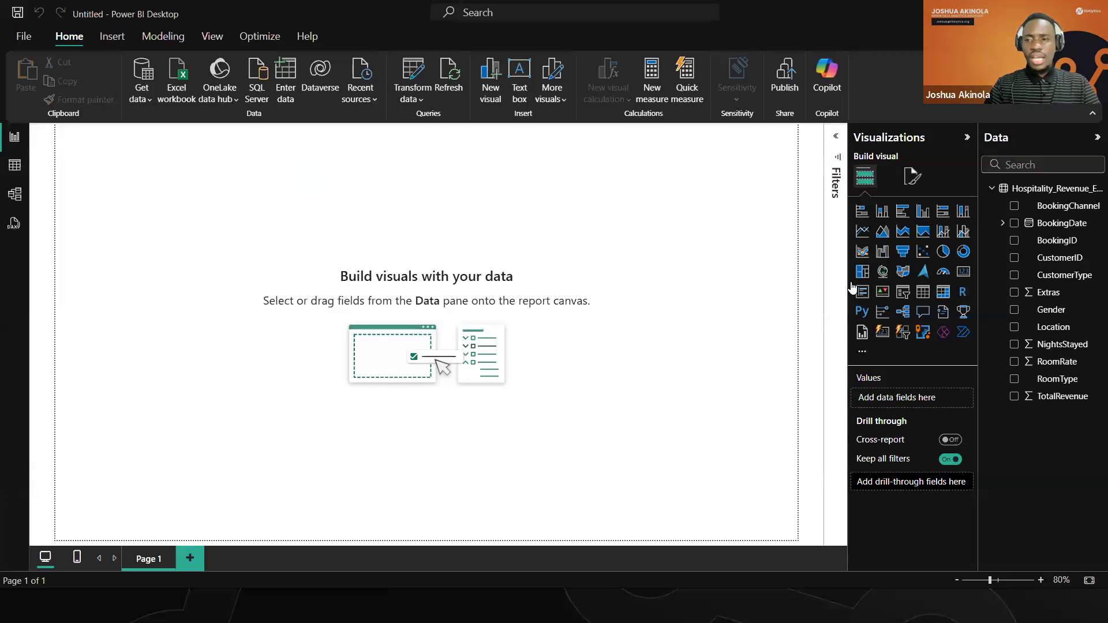
- Open the color choices for the report page's canvas background
{"action": "left_click", "coordinate": [912, 178]}
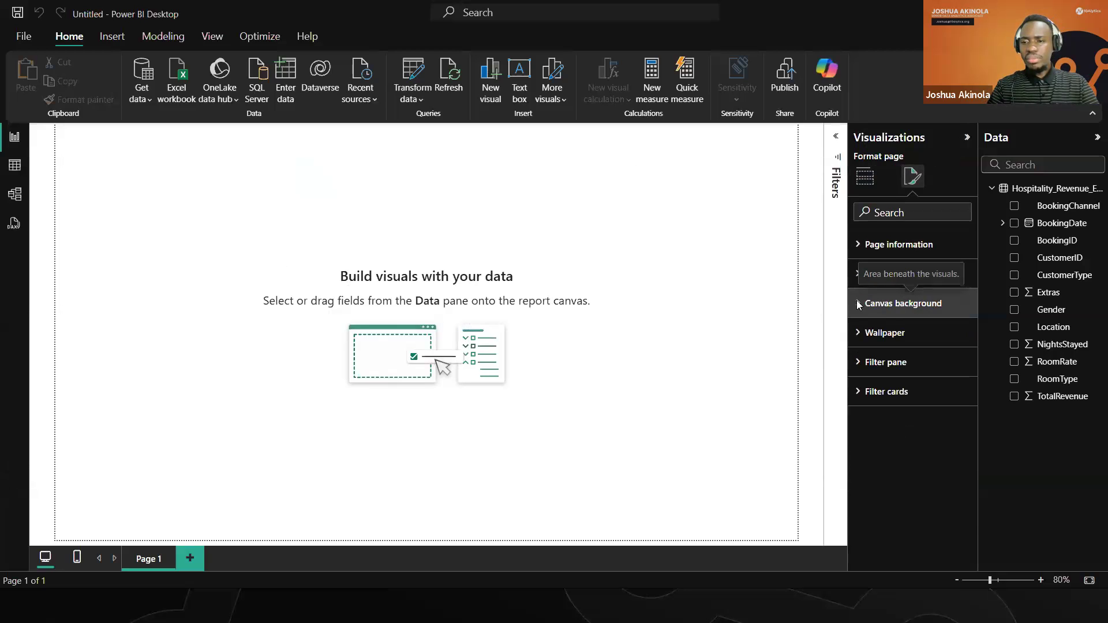
{"action": "left_click", "coordinate": [858, 303]}
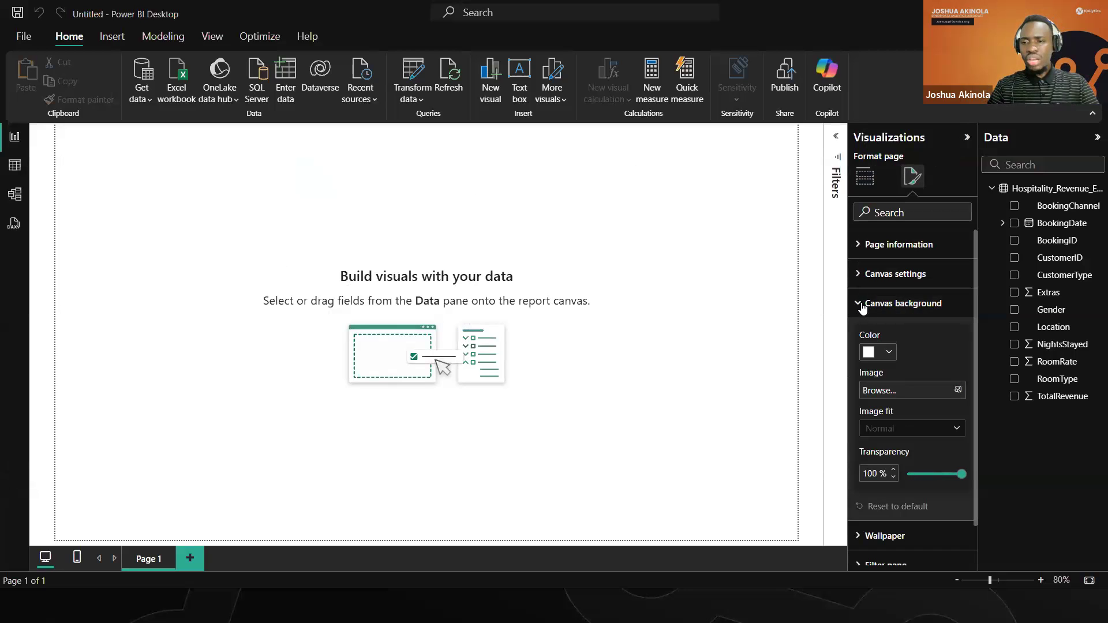
{"action": "left_click", "coordinate": [889, 353]}
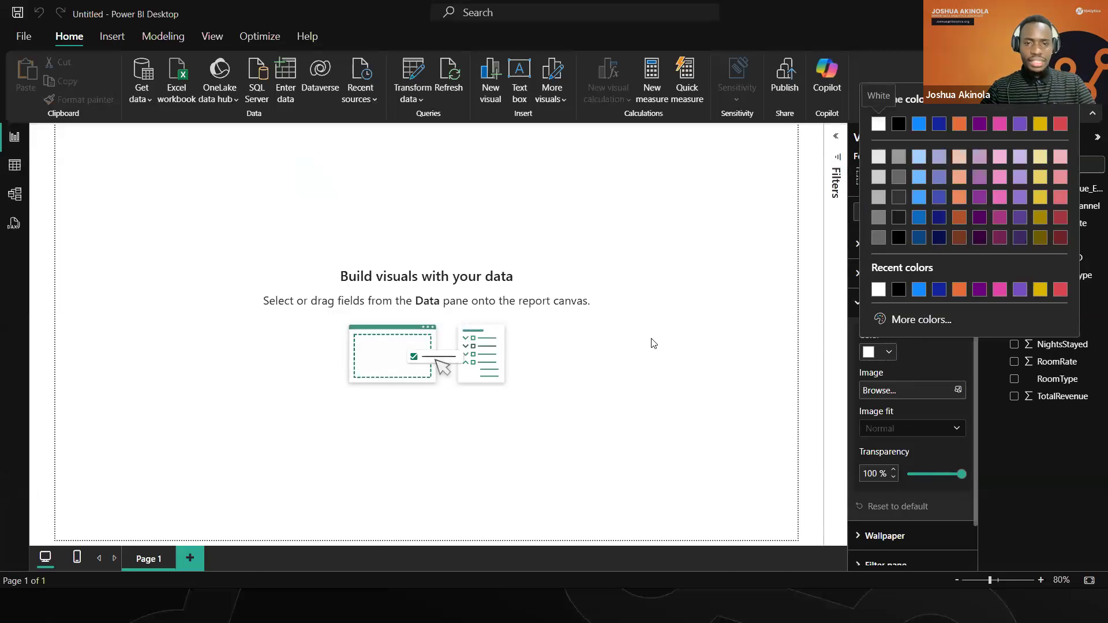
- Switch to the PowerPoint presentation's editing window and copy the background color code #1C616A from slide 11
{"action": "key", "text": "super"}
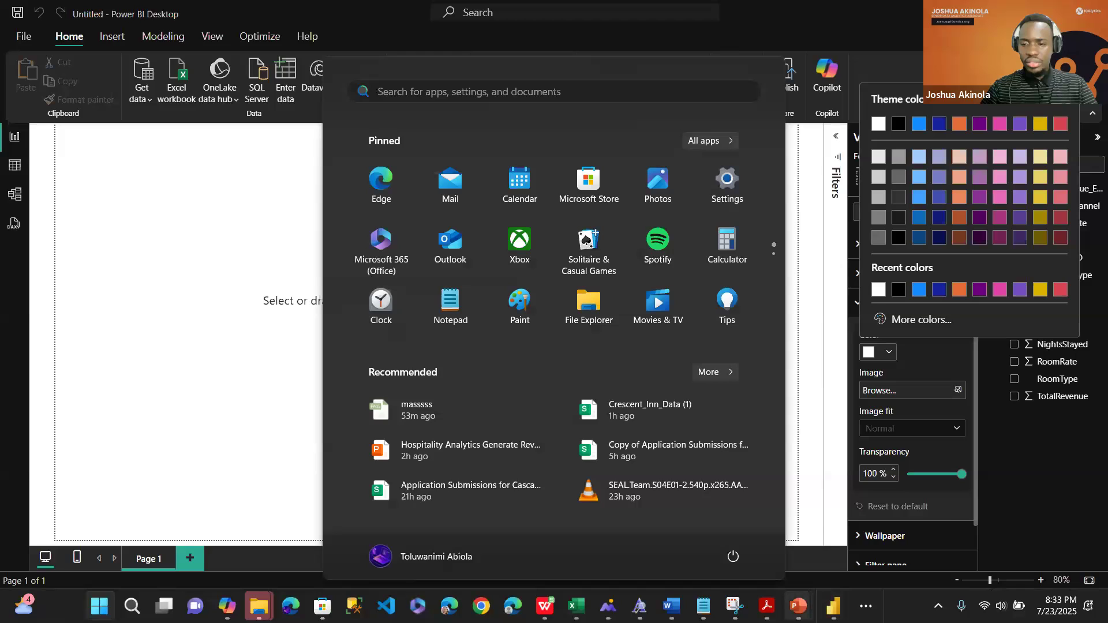
{"action": "mouse_move", "coordinate": [798, 606]}
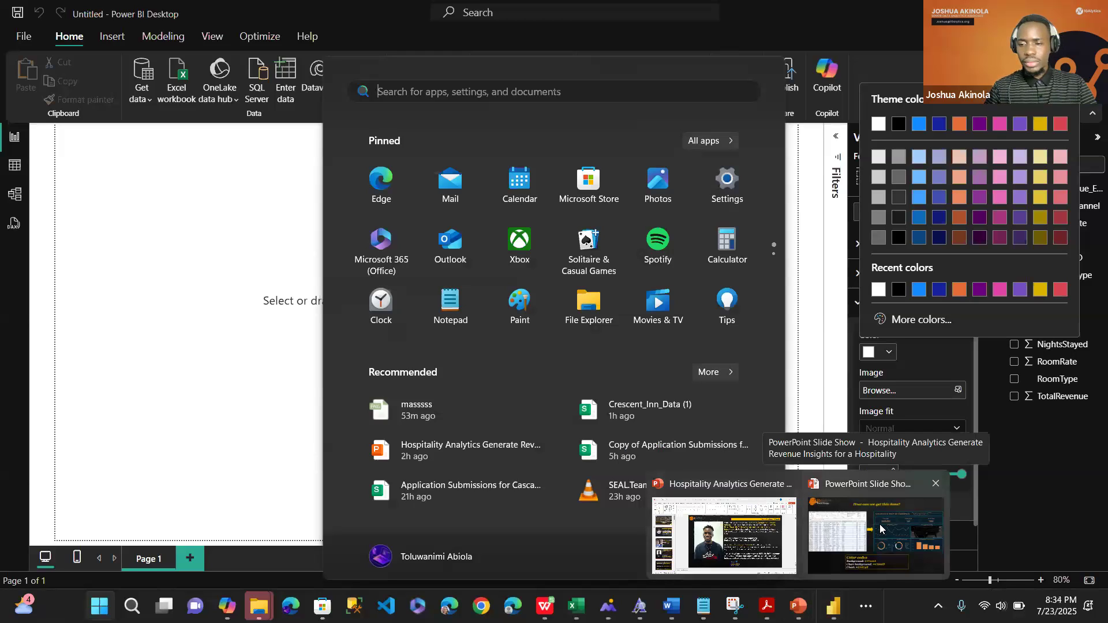
{"action": "left_click", "coordinate": [751, 536]}
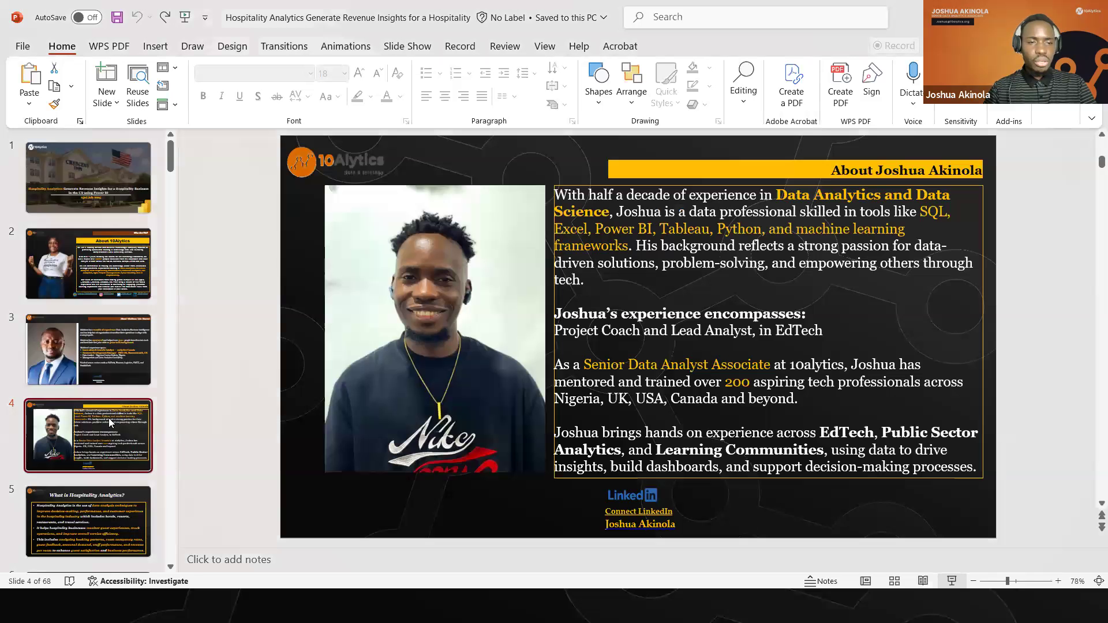
{"action": "scroll", "coordinate": [175, 314], "scroll_direction": "down", "scroll_amount": 15}
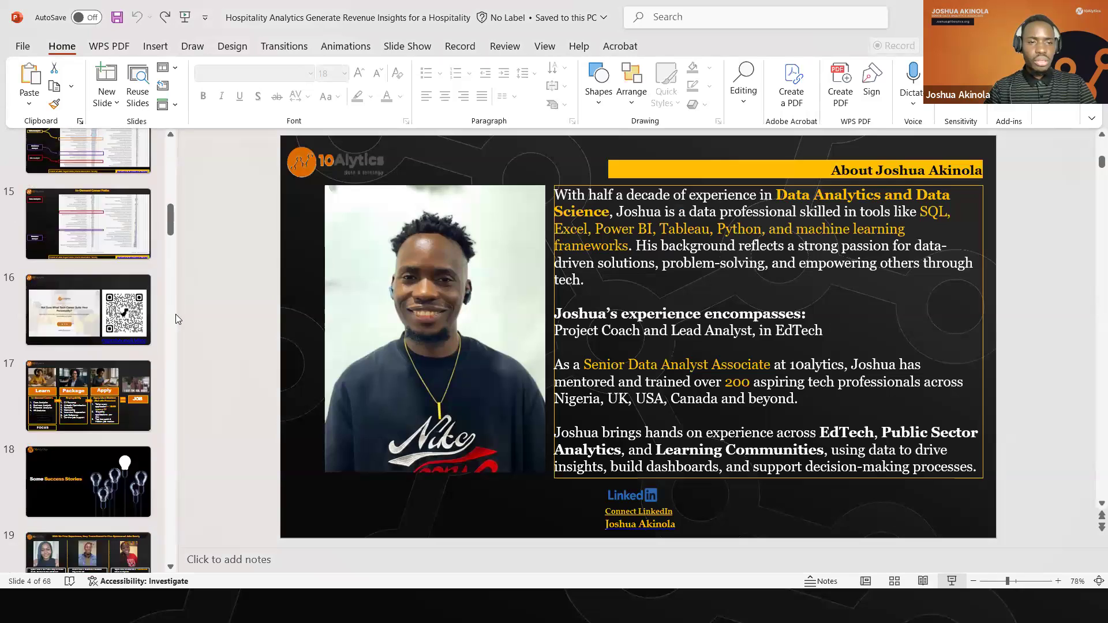
{"action": "left_click_drag", "start_coordinate": [172, 259], "coordinate": [170, 219]}
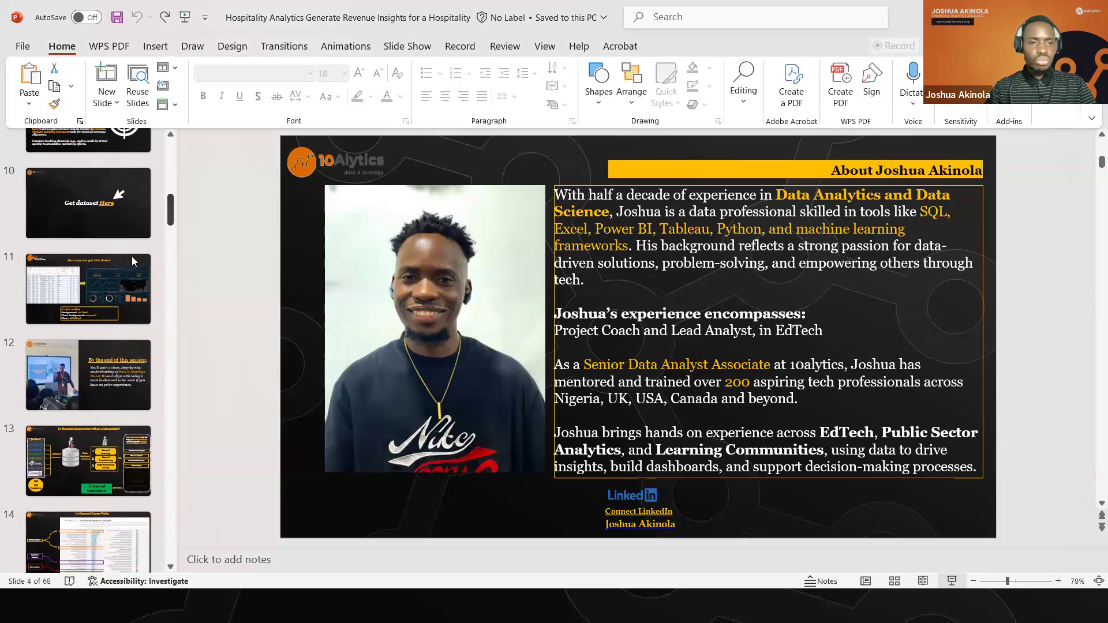
{"action": "left_click", "coordinate": [75, 319]}
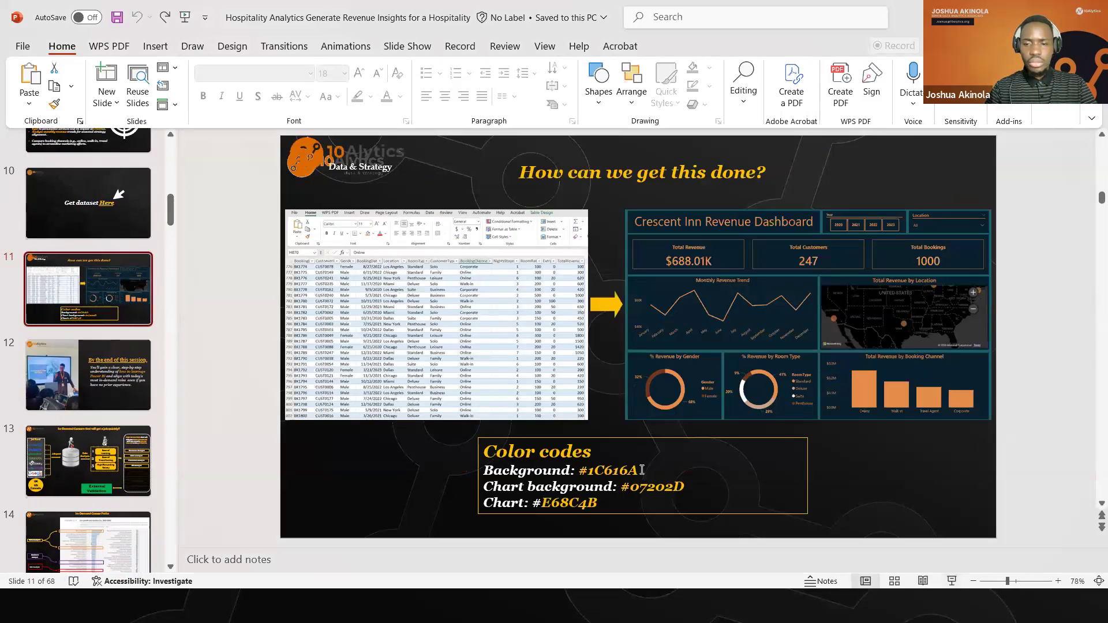
{"action": "left_click_drag", "start_coordinate": [641, 470], "coordinate": [581, 469]}
{"action": "key", "text": "ctrl+c"}
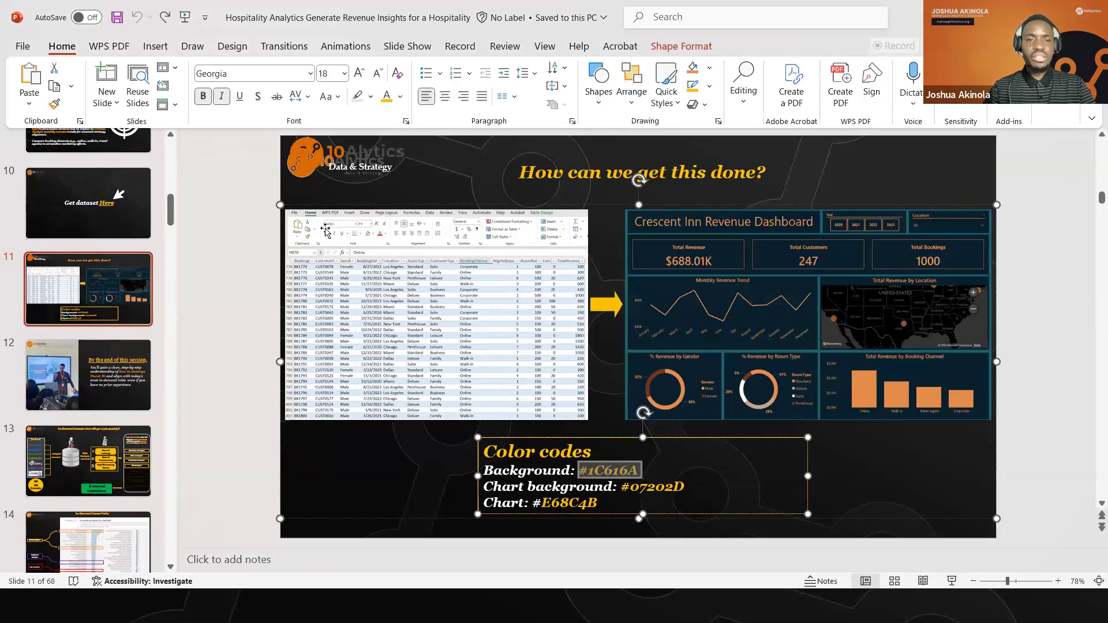
{"action": "left_click", "coordinate": [156, 306]}
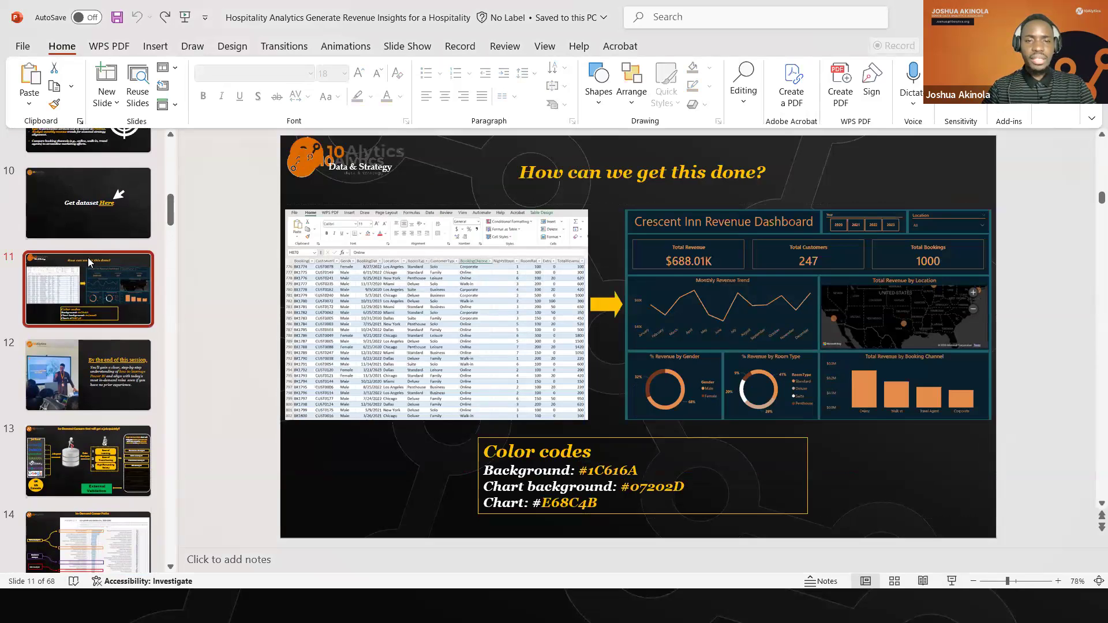
- Switch back to the blank Power BI Desktop report and set the canvas background's custom color to hex #1C616A
{"action": "key", "text": "super"}
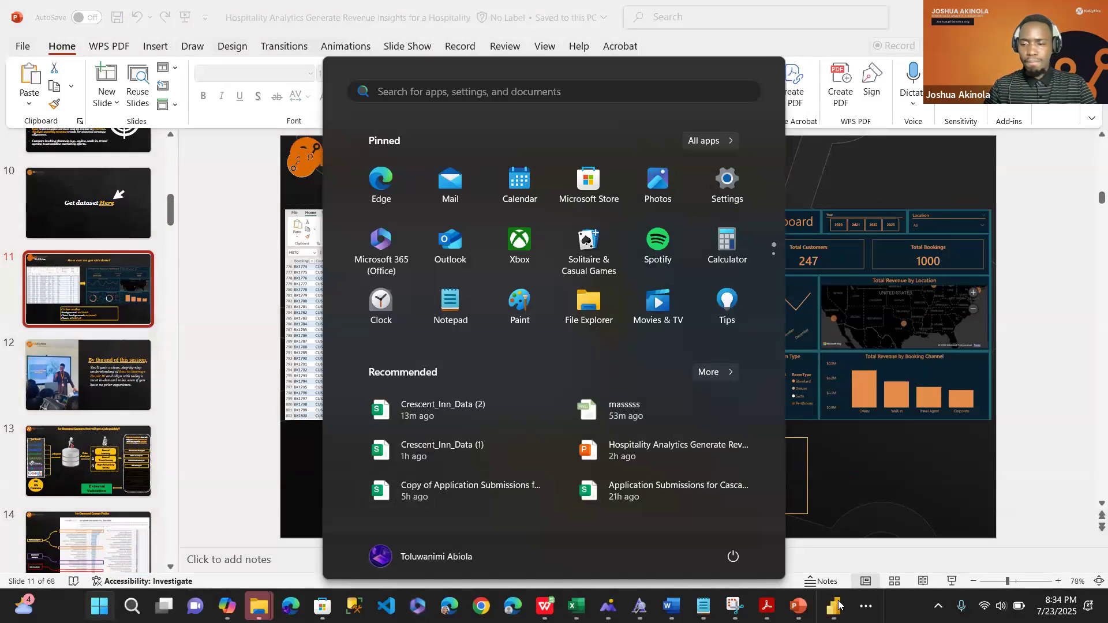
{"action": "mouse_move", "coordinate": [836, 605]}
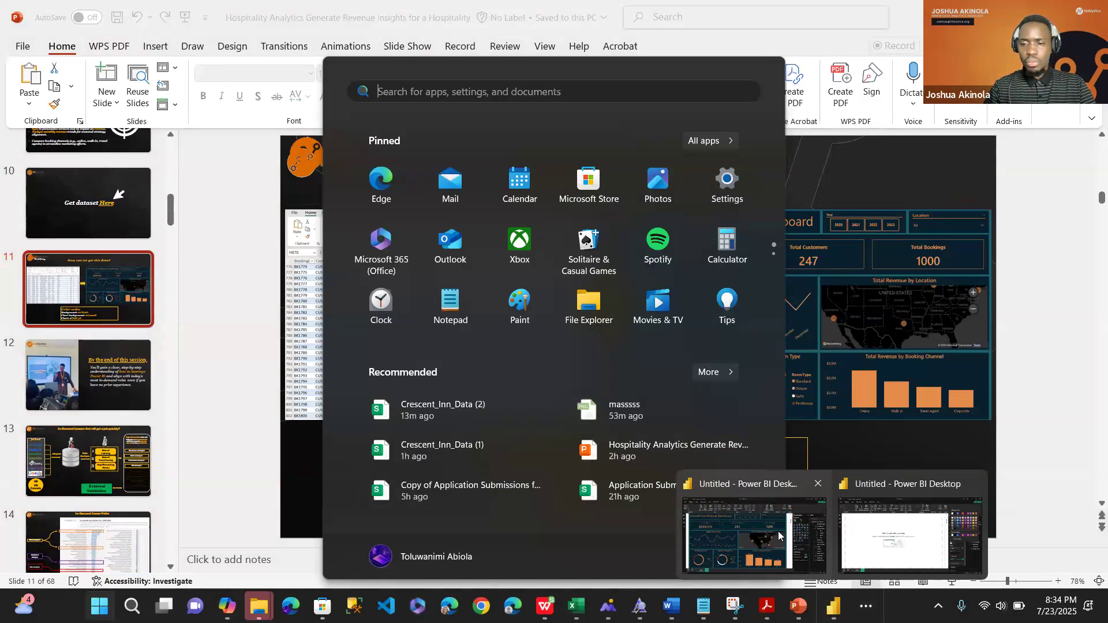
{"action": "left_click", "coordinate": [903, 537]}
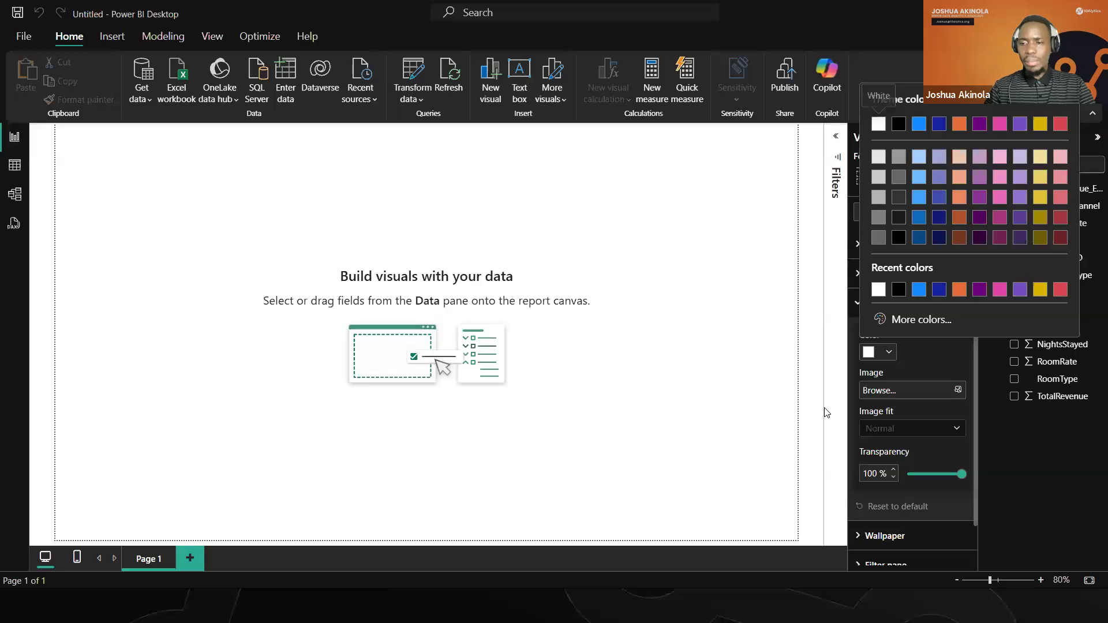
{"action": "left_click", "coordinate": [917, 371]}
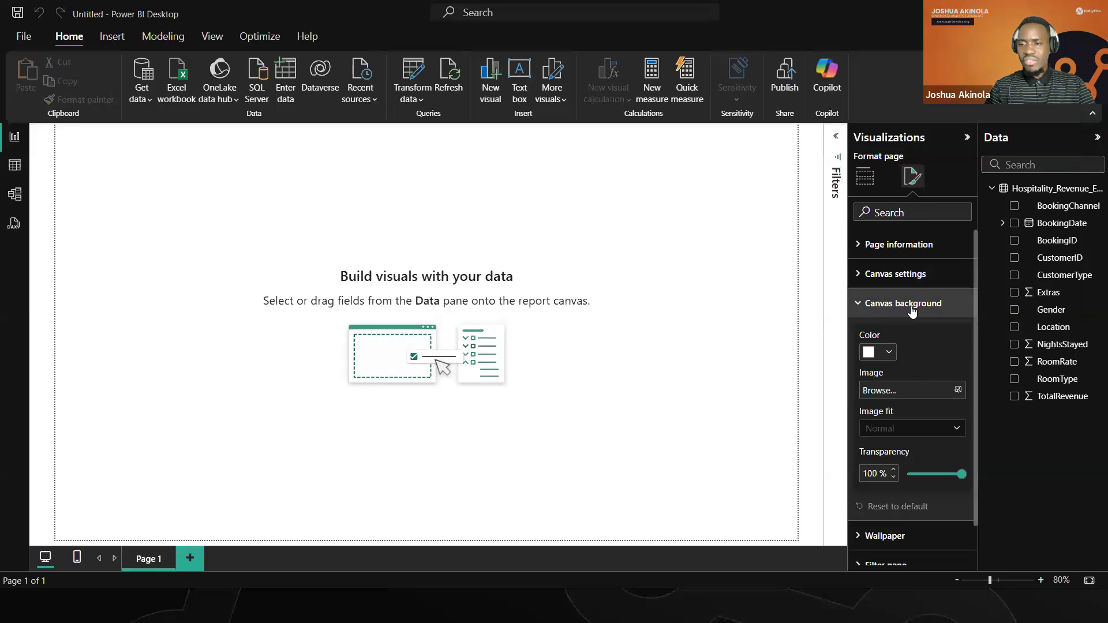
{"action": "left_click", "coordinate": [889, 353]}
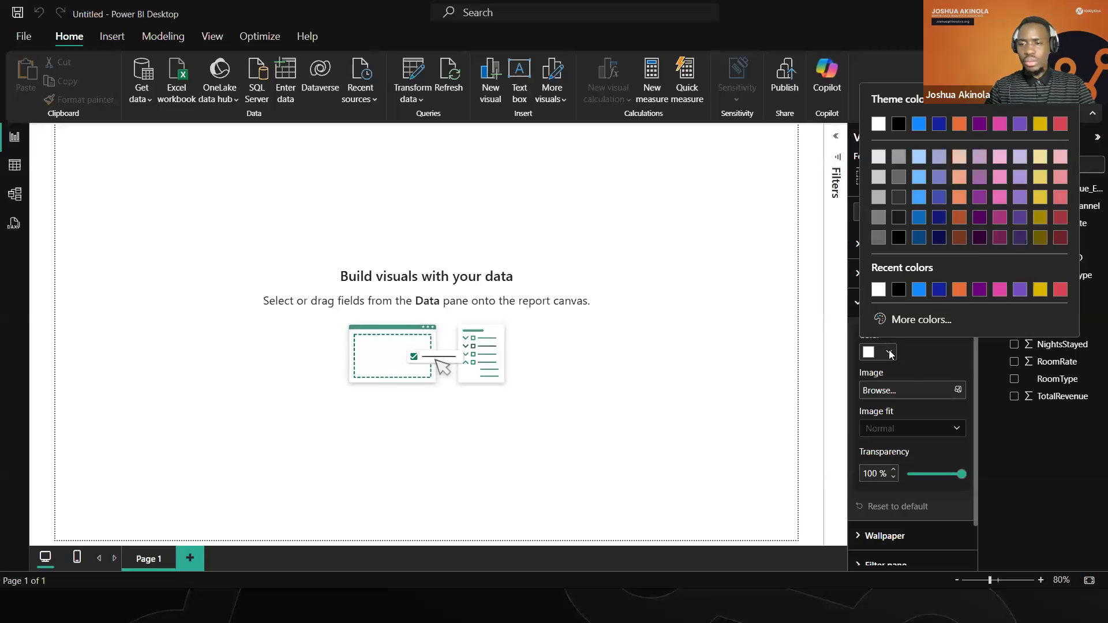
{"action": "left_click", "coordinate": [916, 320]}
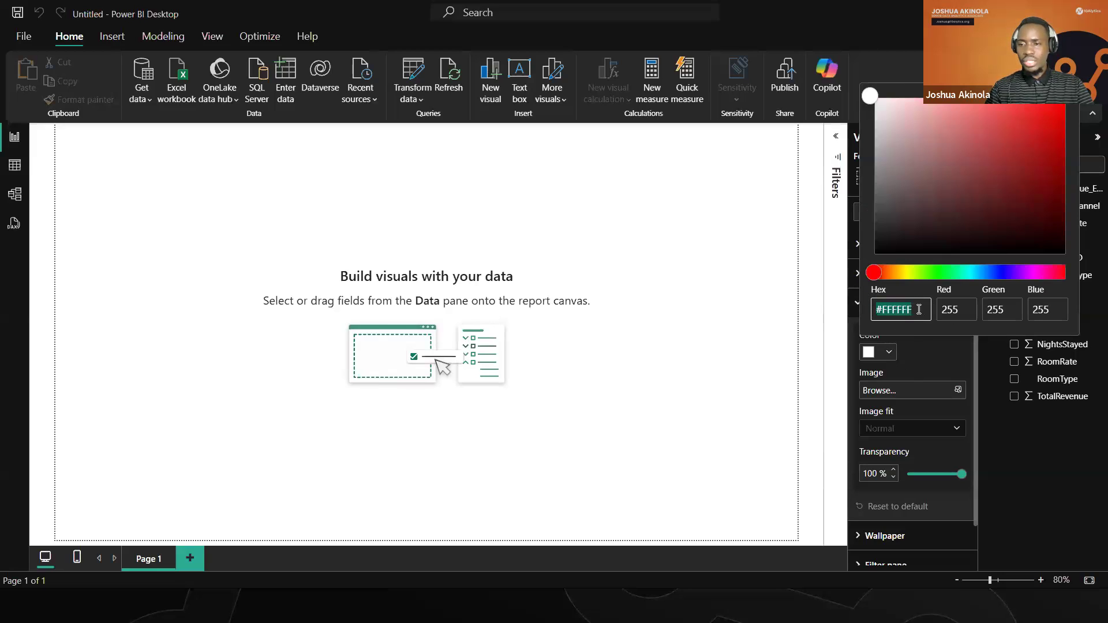
{"action": "key", "text": "ctrl+v"}
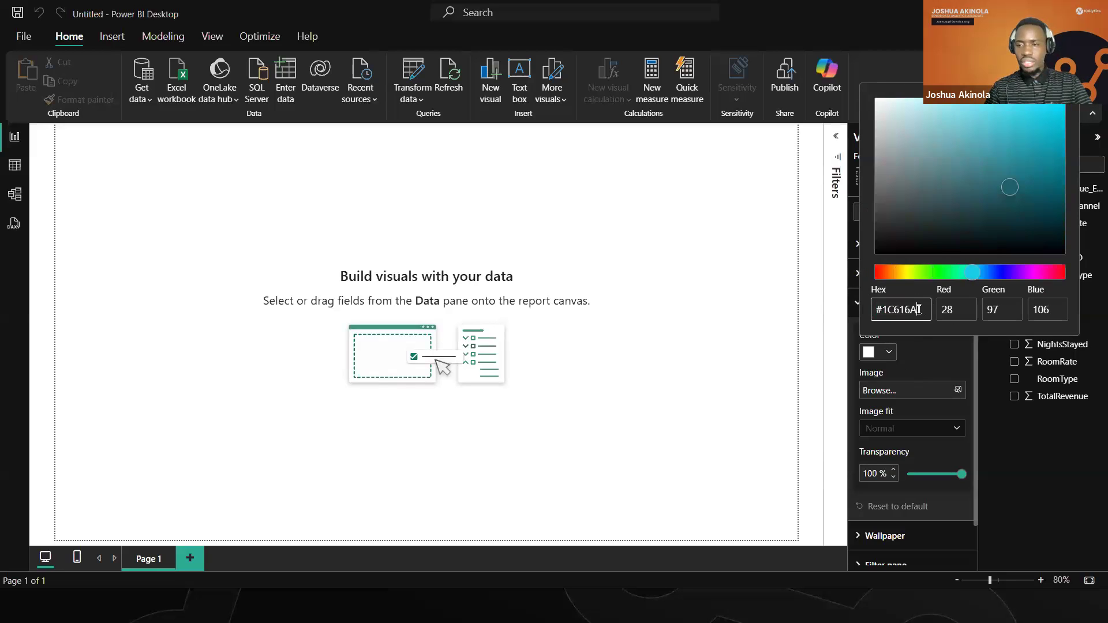
{"action": "left_click", "coordinate": [917, 356]}
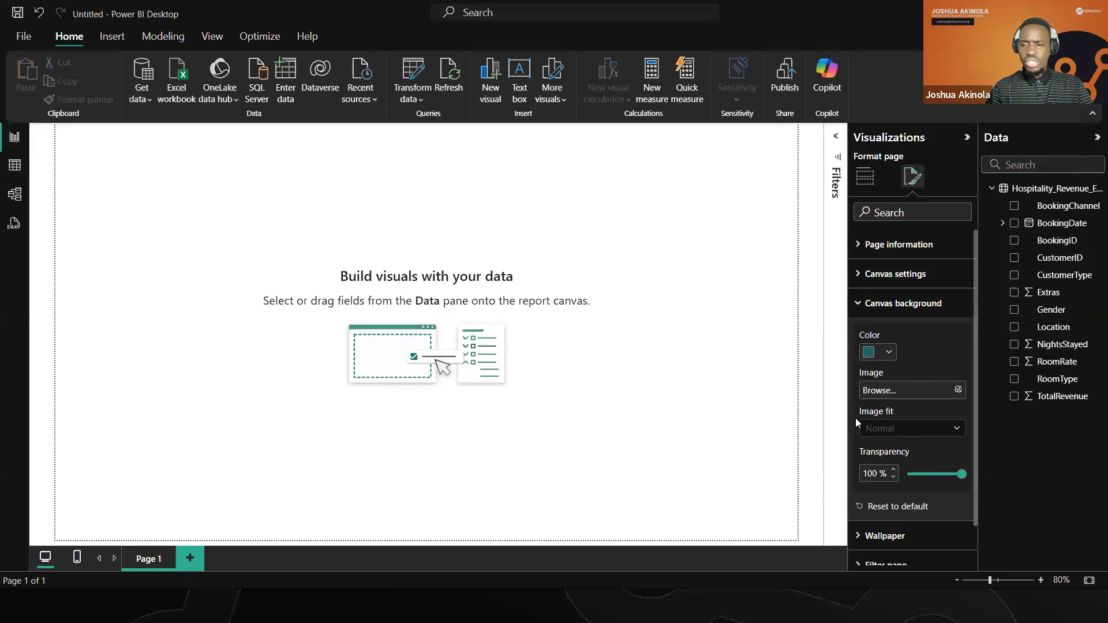
- Set the canvas background's transparency to 0 %
{"action": "left_click", "coordinate": [955, 476]}
{"action": "left_click_drag", "start_coordinate": [956, 476], "coordinate": [998, 480]}
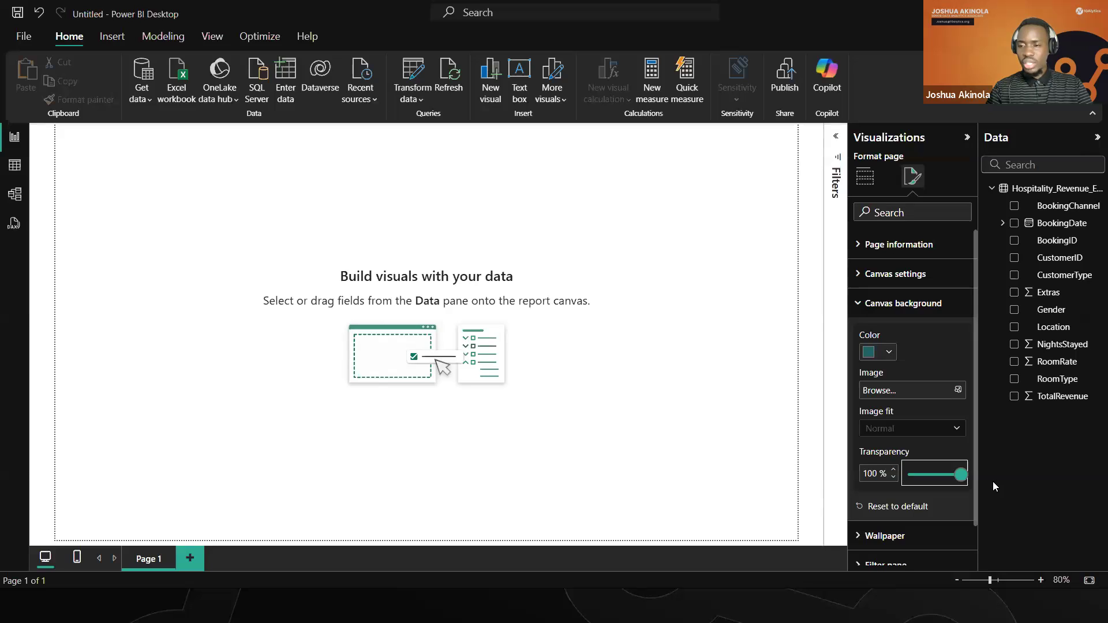
{"action": "left_click_drag", "start_coordinate": [955, 476], "coordinate": [900, 476]}
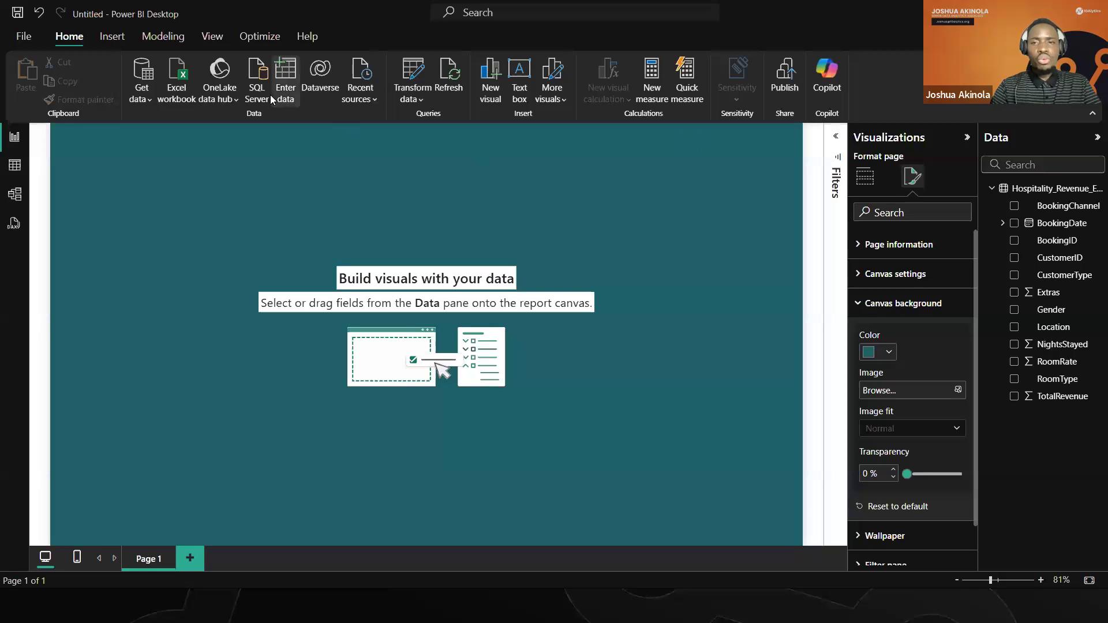
- Insert a text box on the report page
{"action": "left_click", "coordinate": [110, 37]}
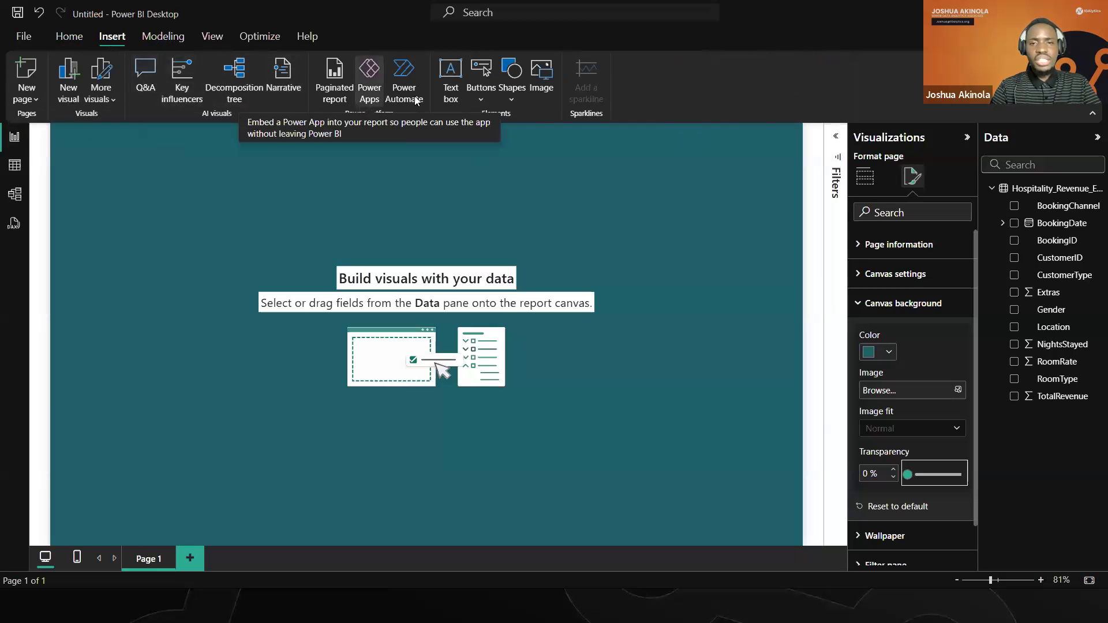
{"action": "left_click", "coordinate": [450, 82]}
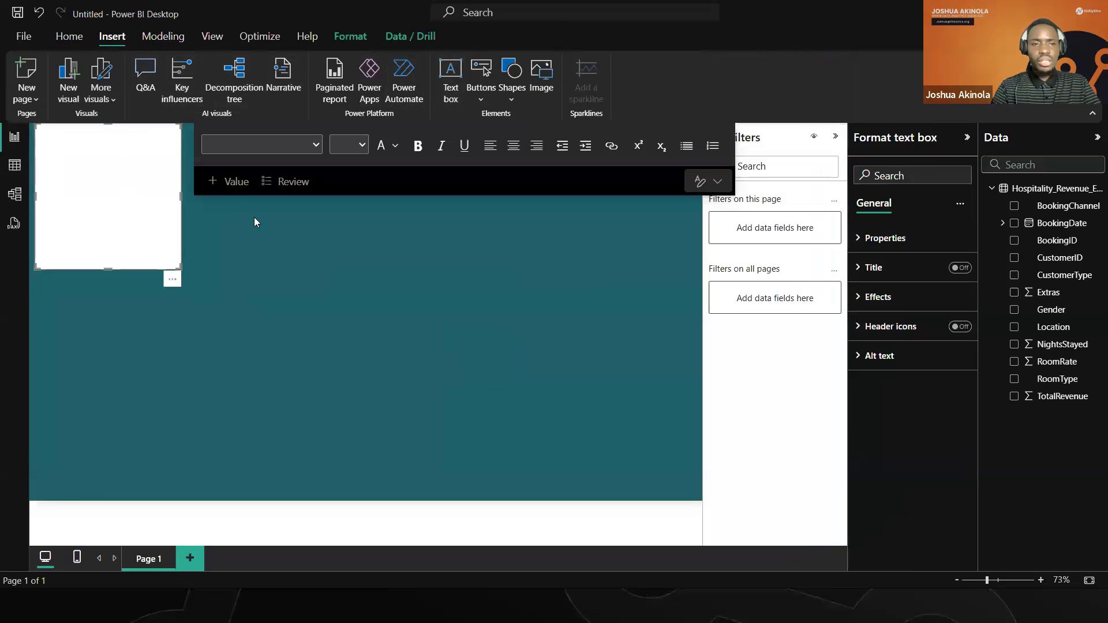
- Resize the text box into a short, wide banner across about half the report page and collapse the Filters pane
{"action": "left_click_drag", "start_coordinate": [105, 269], "coordinate": [131, 163]}
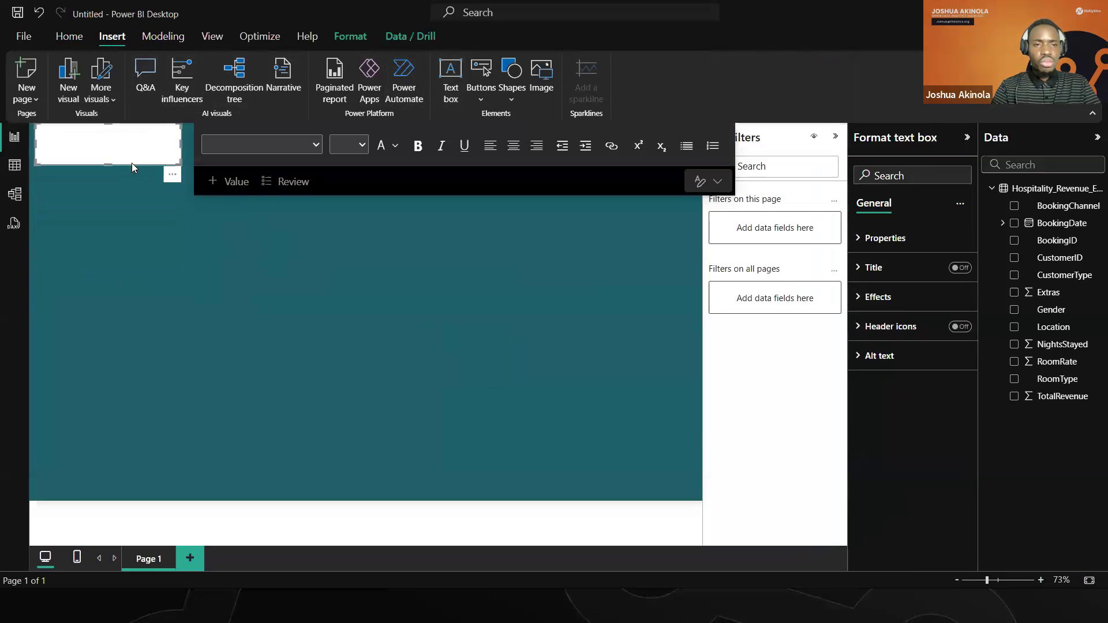
{"action": "left_click_drag", "start_coordinate": [228, 145], "coordinate": [348, 141]}
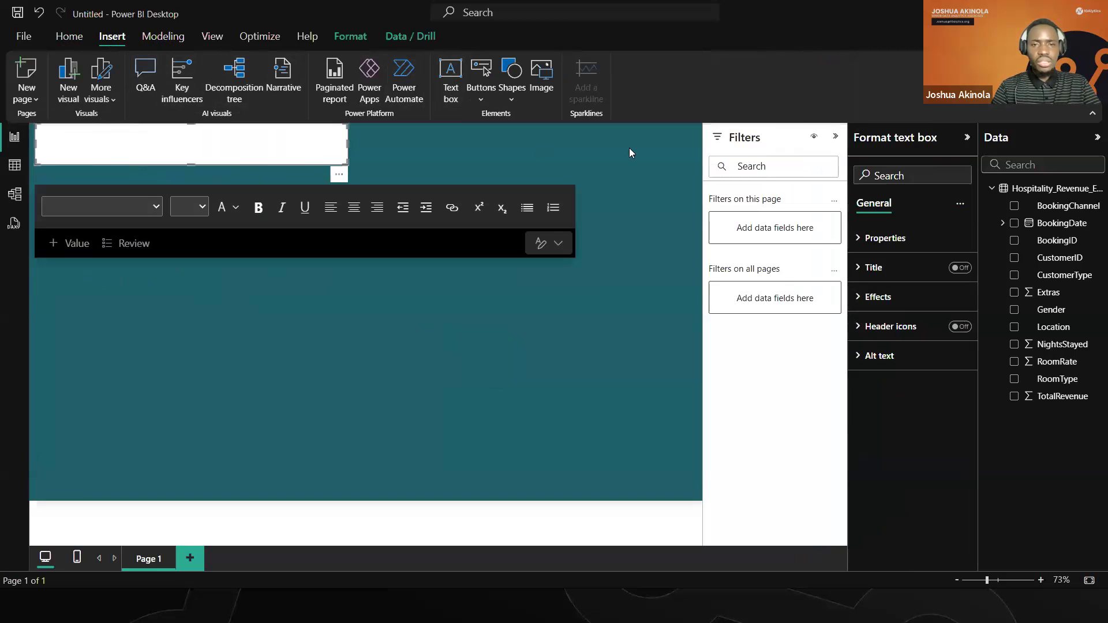
{"action": "left_click", "coordinate": [835, 138]}
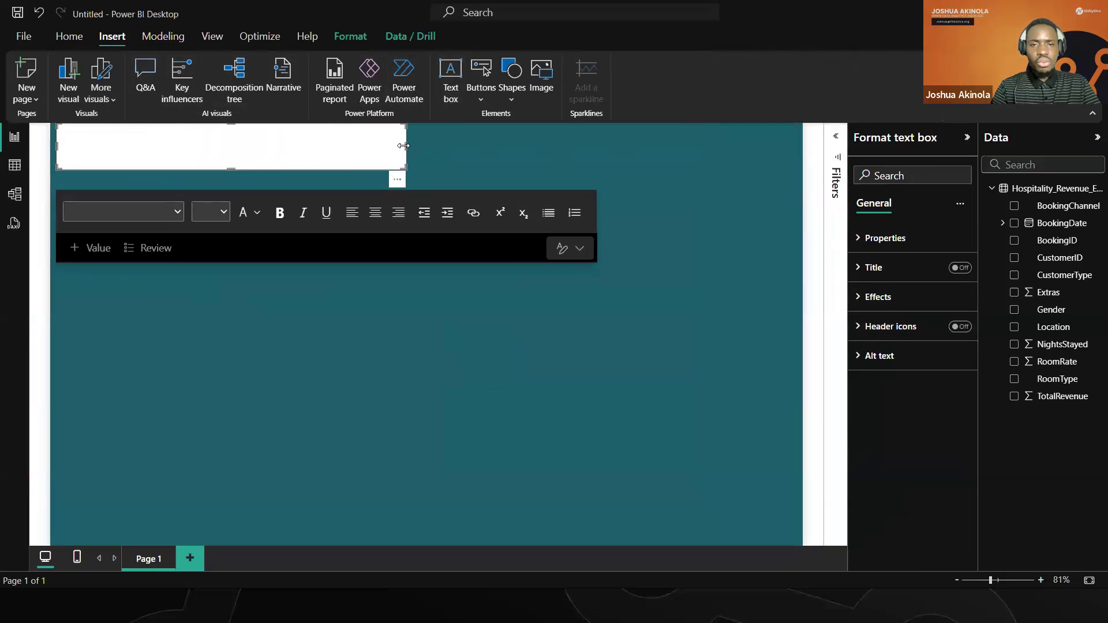
{"action": "left_click_drag", "start_coordinate": [403, 146], "coordinate": [428, 150]}
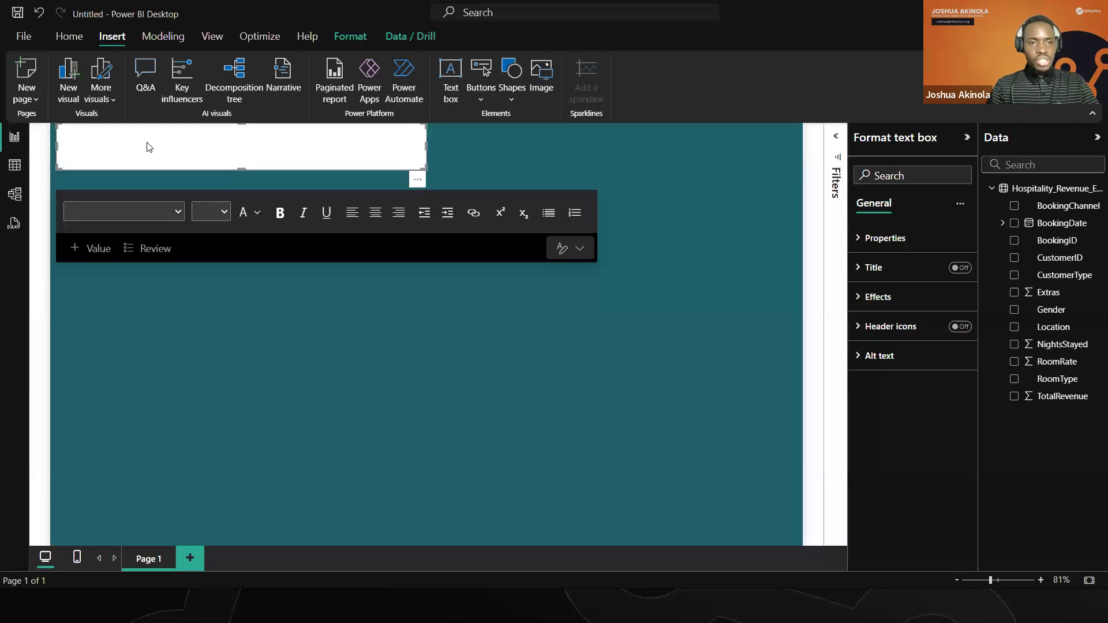
- Enter the title "Crescent Inn Revenue Dashboard" in the text box
{"action": "left_click", "coordinate": [177, 154]}
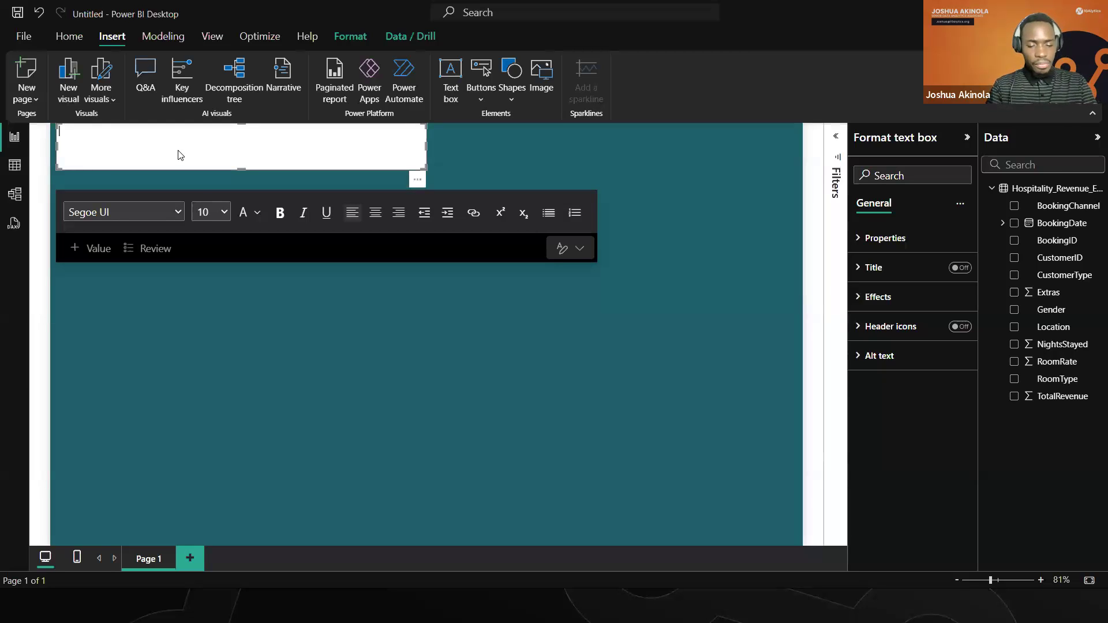
{"action": "type", "text": "Cre"}
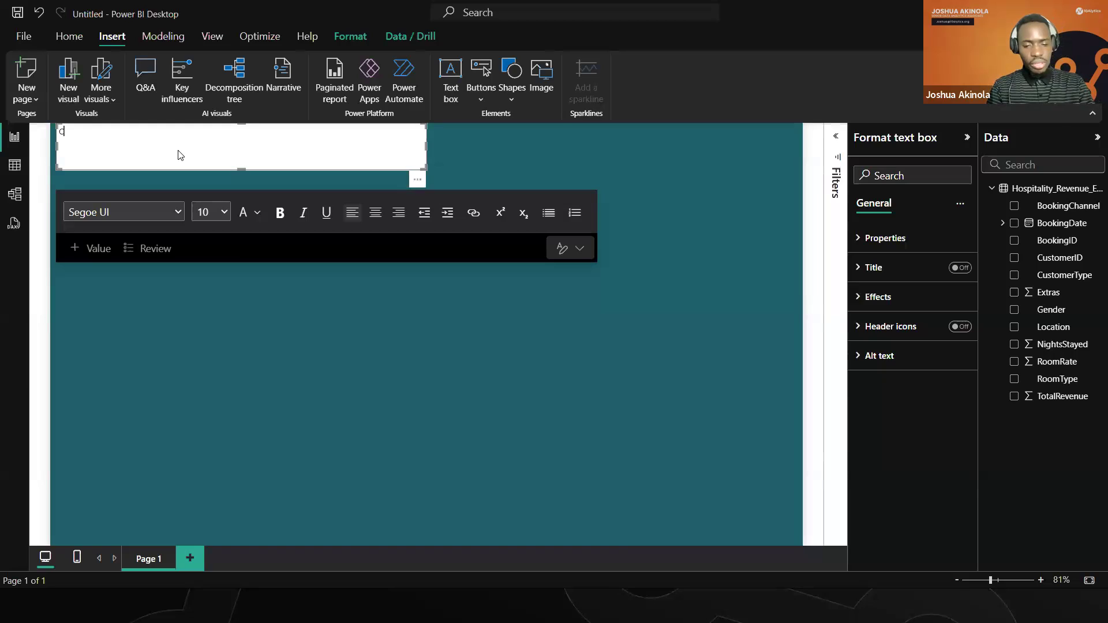
{"action": "type", "text": "scent Inn"}
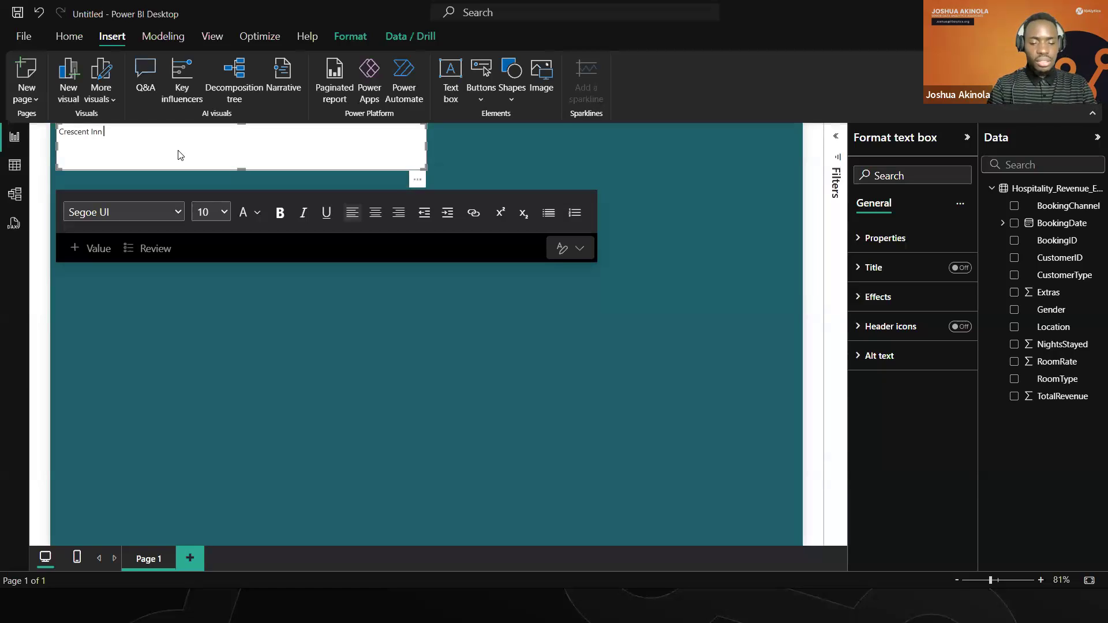
{"action": "type", "text": " Revenue Das"}
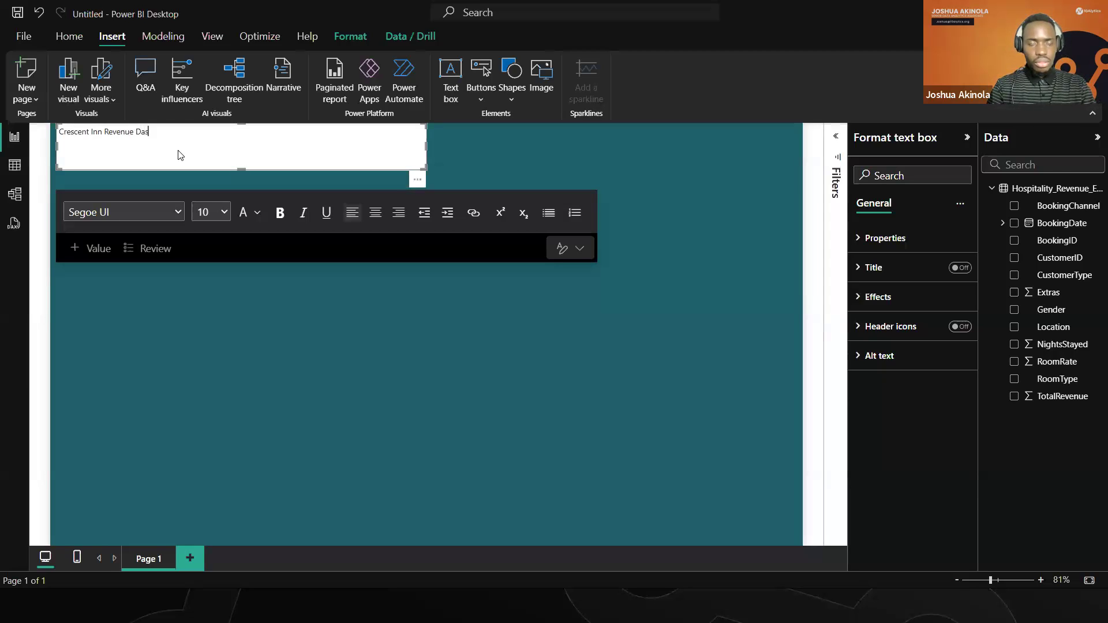
{"action": "type", "text": "hboard"}
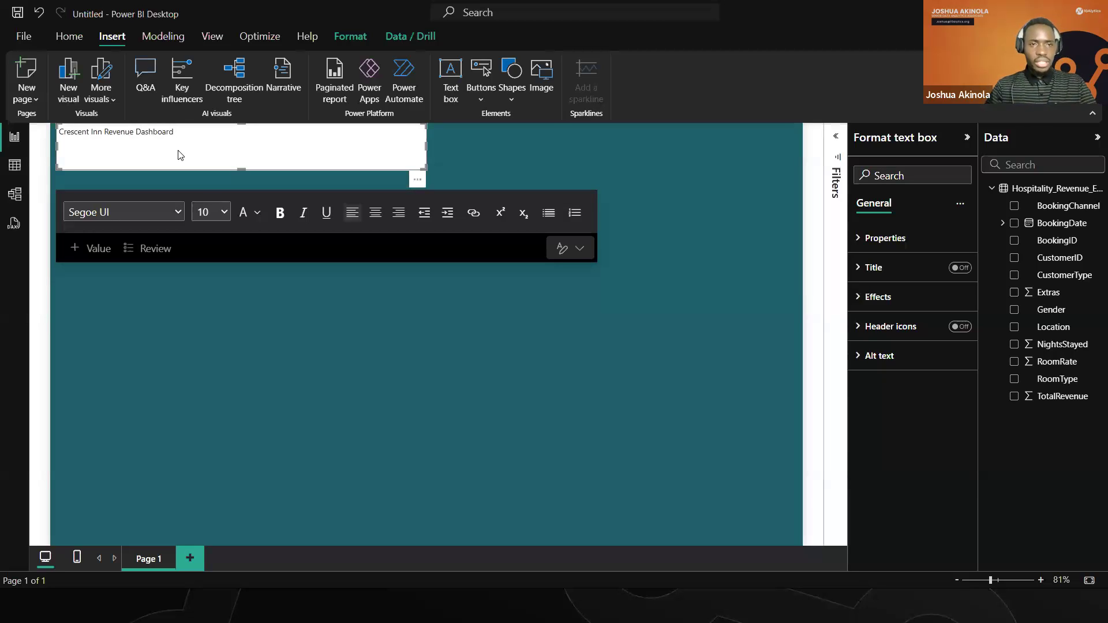
- Set the font size of the whole dashboard title to 28
{"action": "left_click_drag", "start_coordinate": [174, 131], "coordinate": [56, 129]}
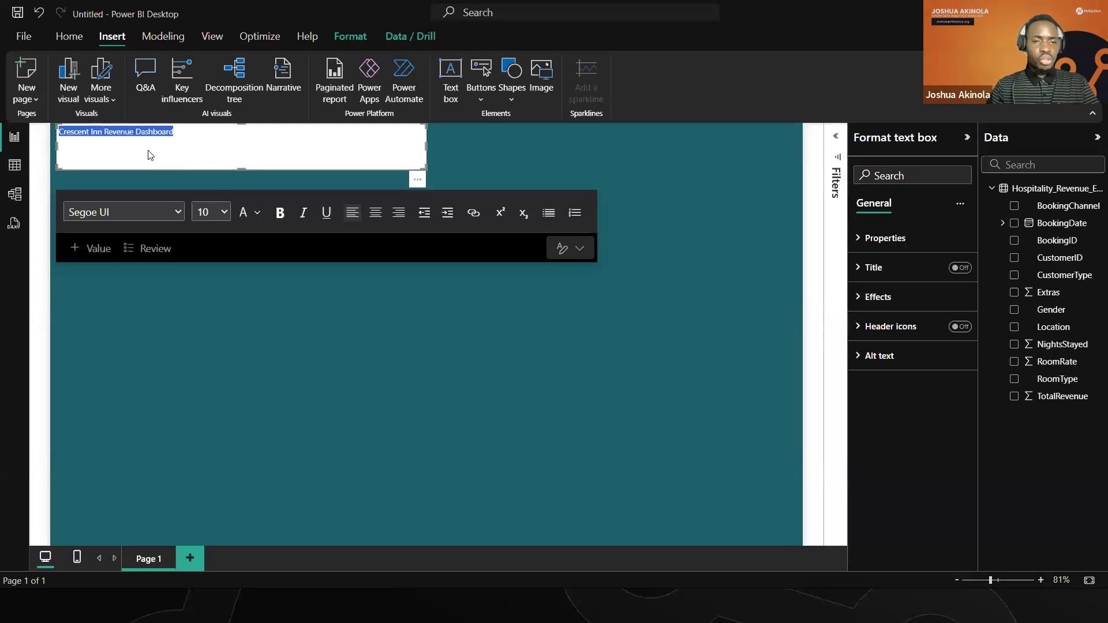
{"action": "left_click", "coordinate": [224, 212]}
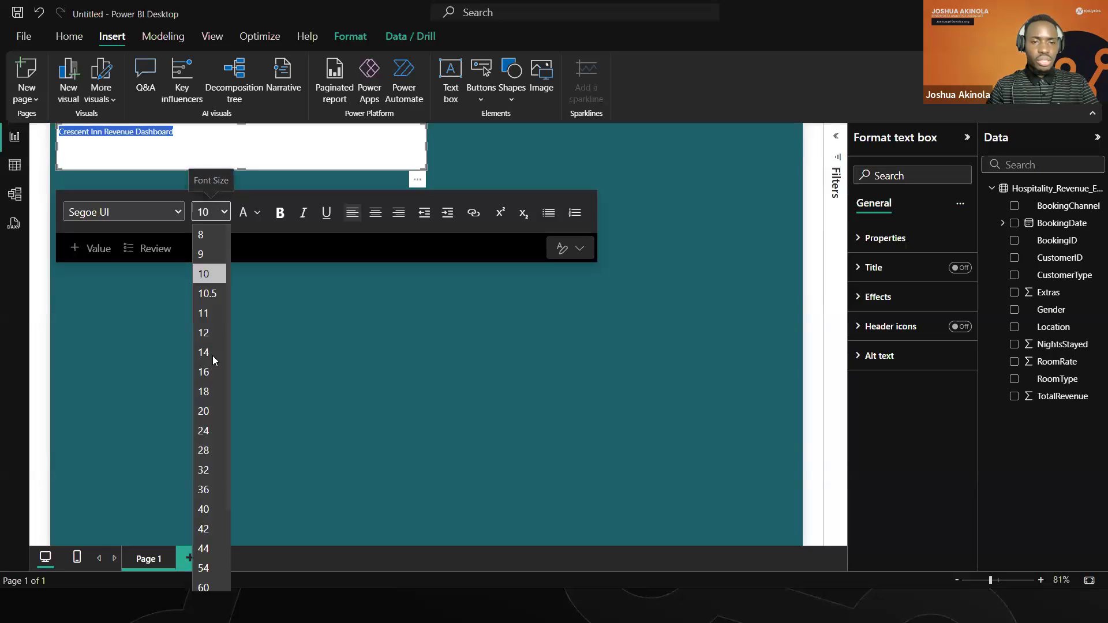
{"action": "left_click", "coordinate": [213, 450]}
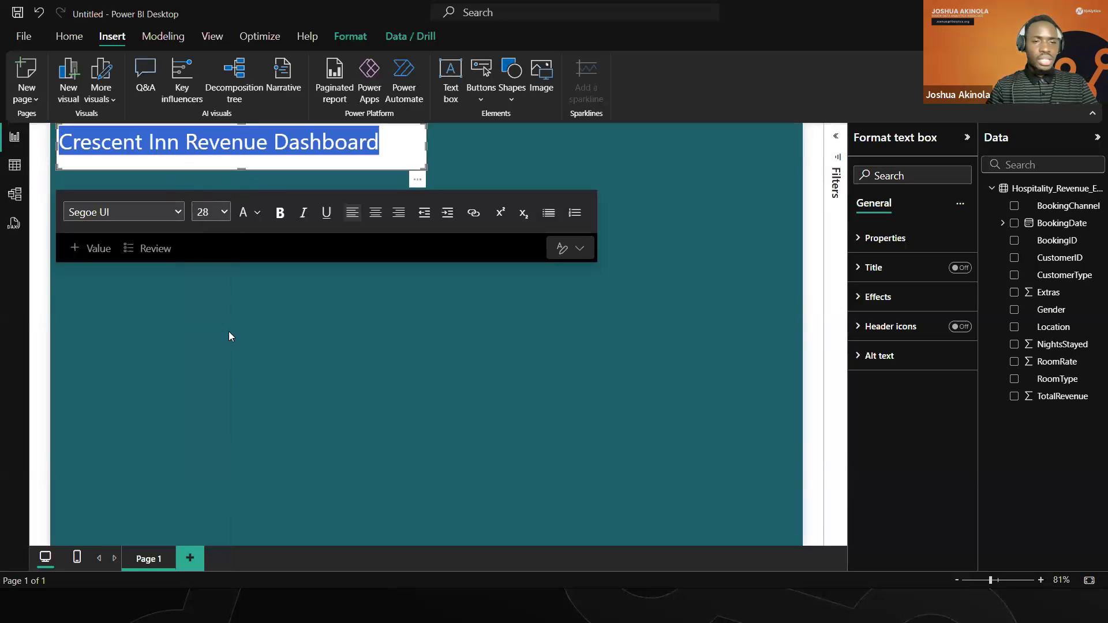
{"action": "left_click", "coordinate": [245, 361]}
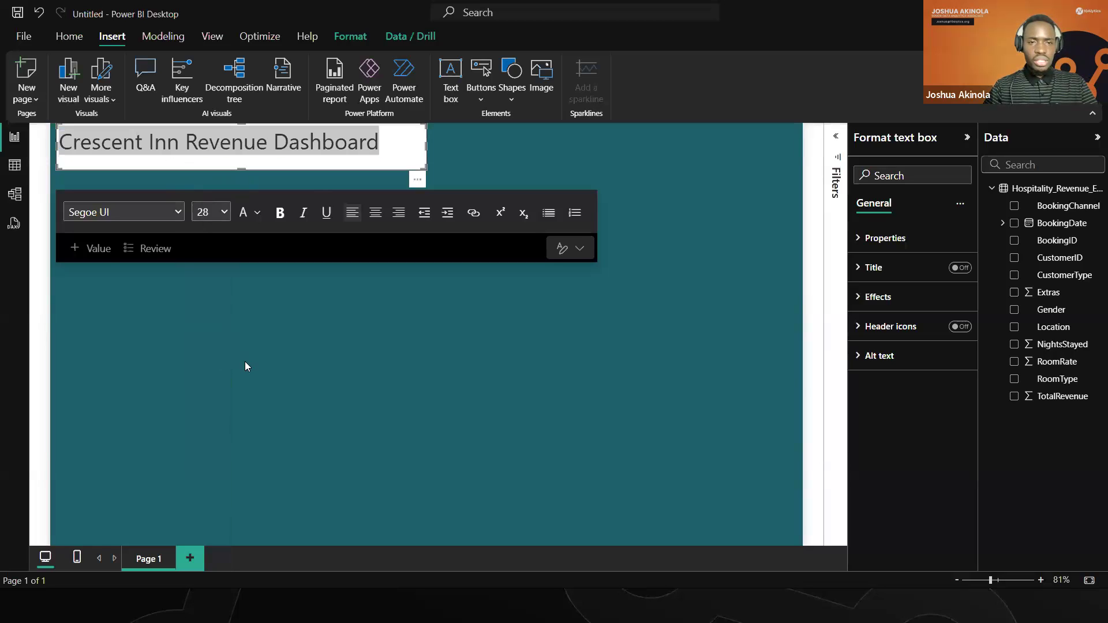
- Switch to the PowerPoint presentation and copy the chart color code #E68C4B from slide 11
{"action": "key", "text": "alt+Tab"}
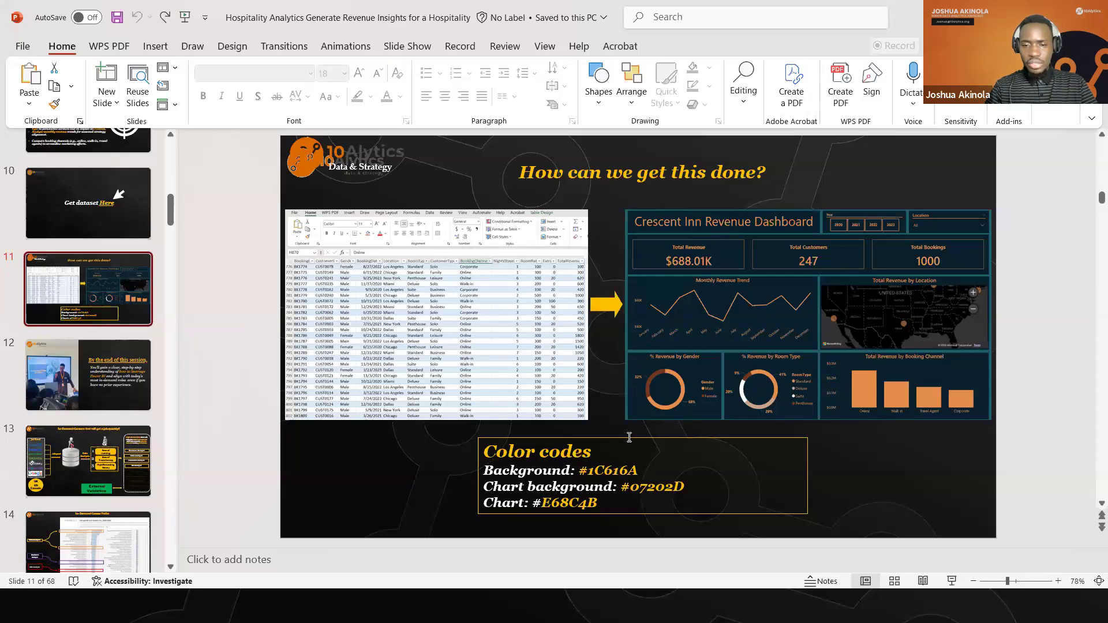
{"action": "left_click_drag", "start_coordinate": [533, 503], "coordinate": [597, 502]}
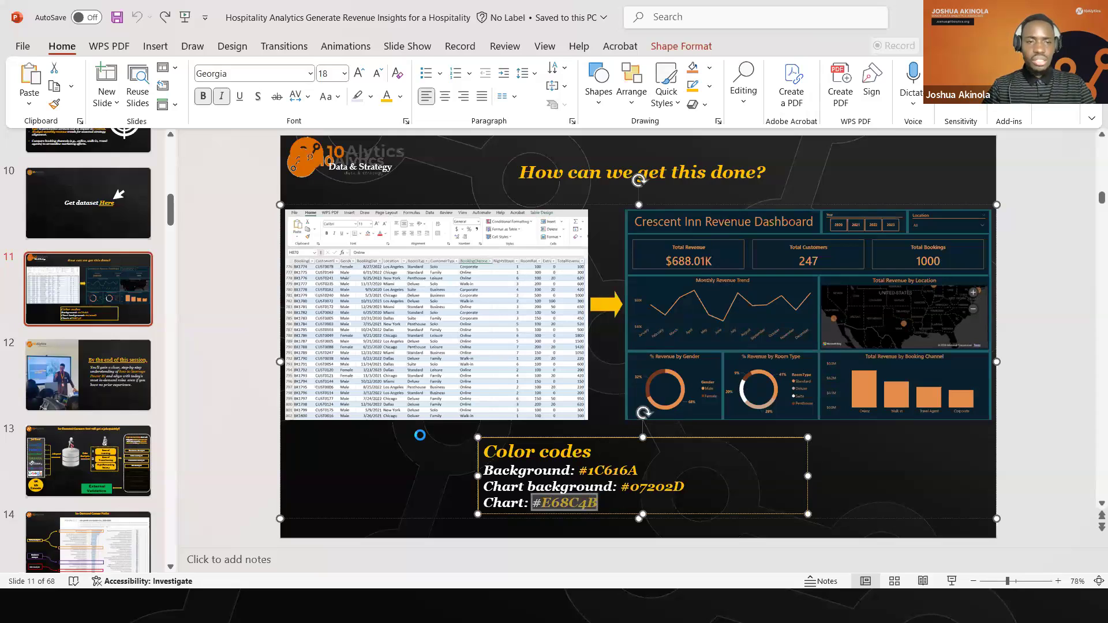
{"action": "key", "text": "ctrl+c"}
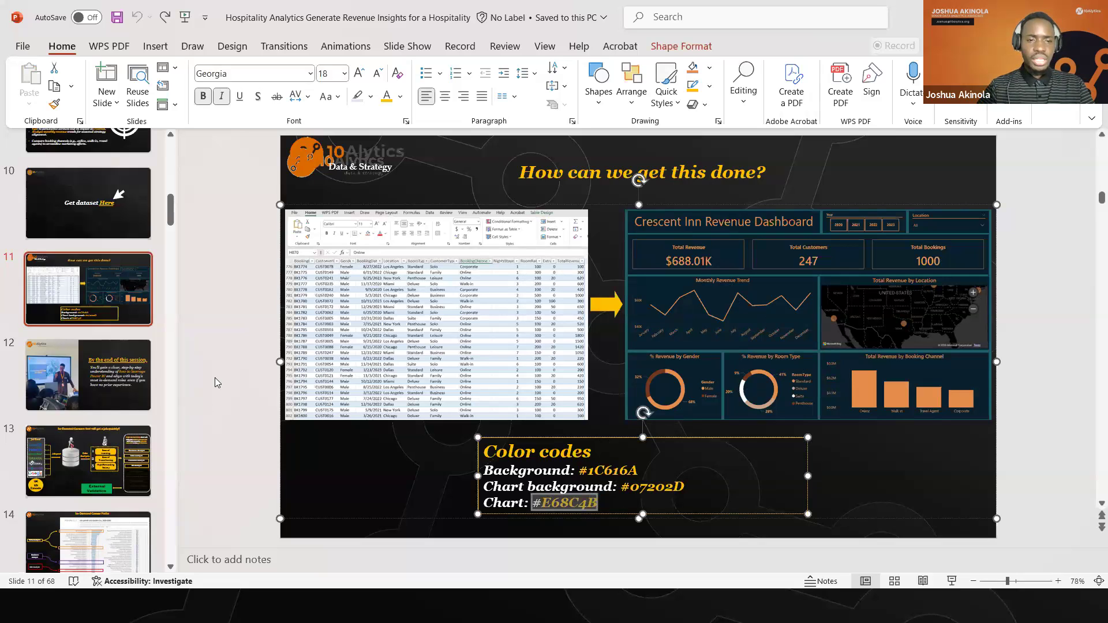
- Switch back to Power BI Desktop, set the title's font color to hex #E68C4B, and narrow the text box slightly
{"action": "key", "text": "alt+Tab"}
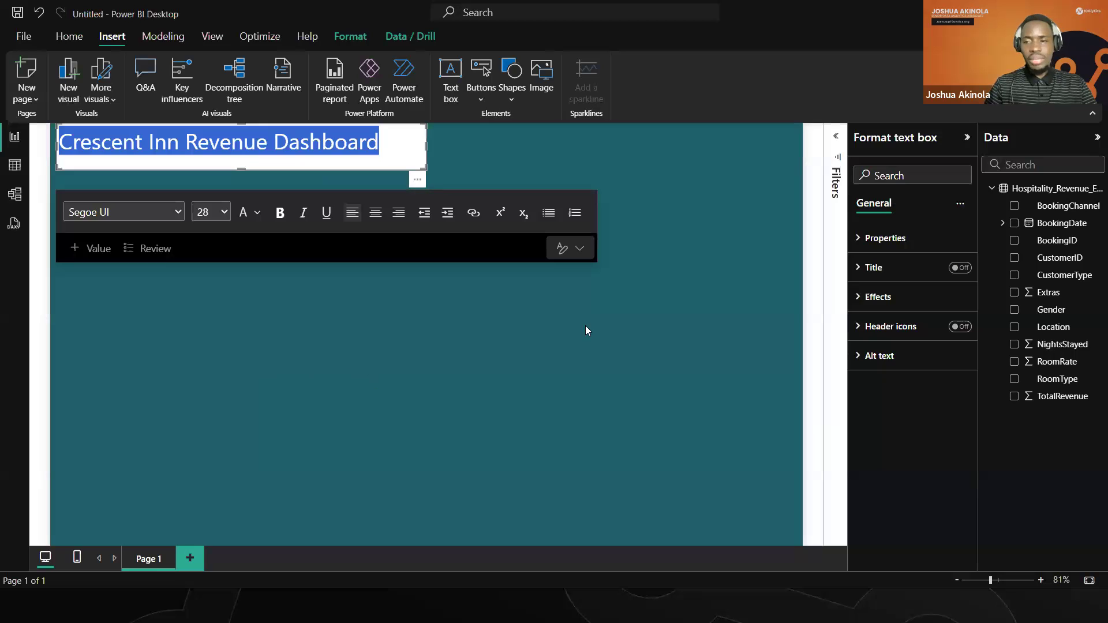
{"action": "left_click", "coordinate": [258, 216]}
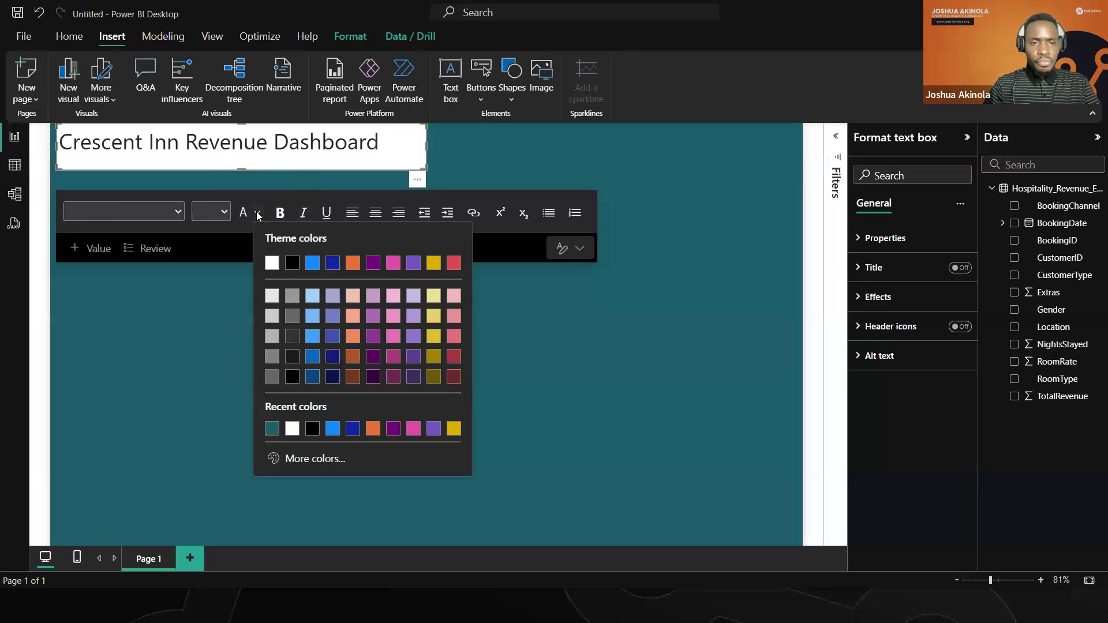
{"action": "left_click", "coordinate": [311, 460]}
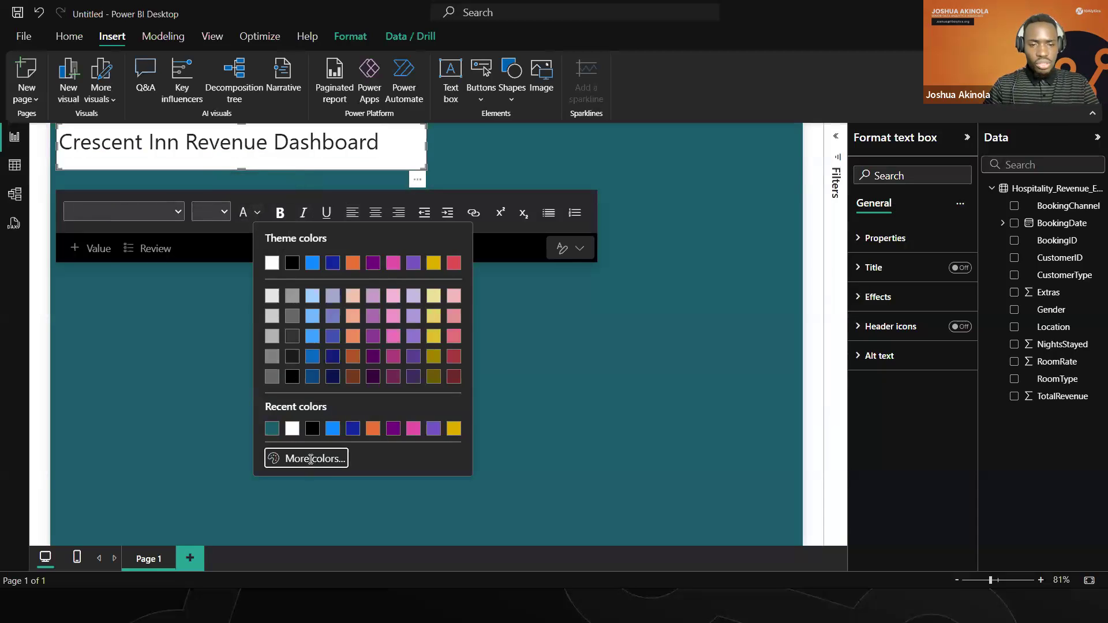
{"action": "key", "text": "ctrl+v"}
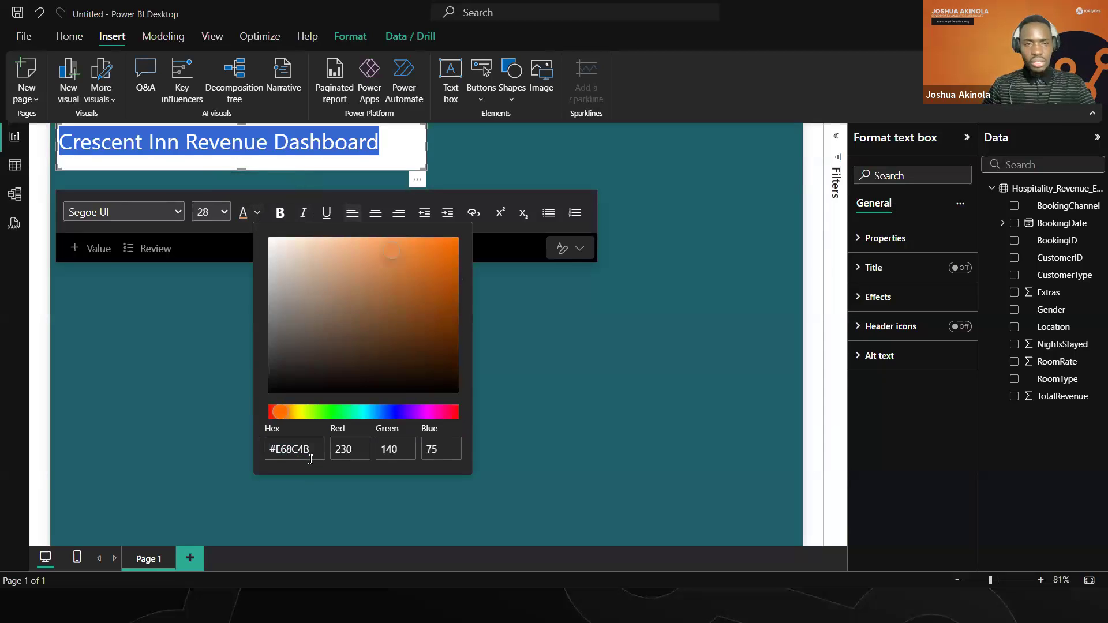
{"action": "left_click", "coordinate": [504, 395]}
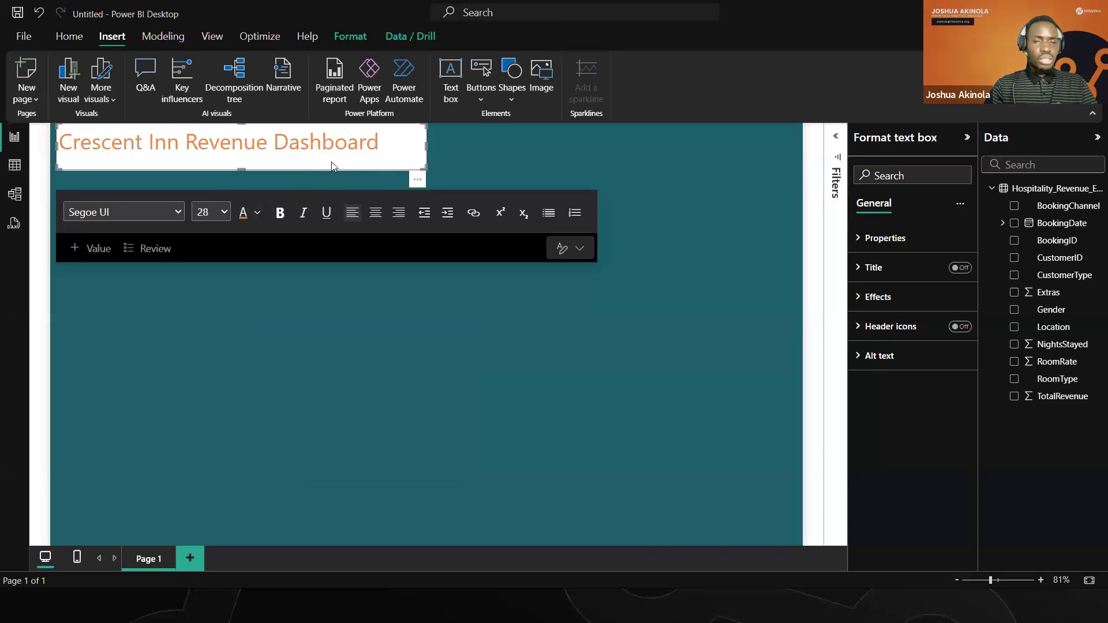
{"action": "left_click_drag", "start_coordinate": [415, 148], "coordinate": [403, 146]}
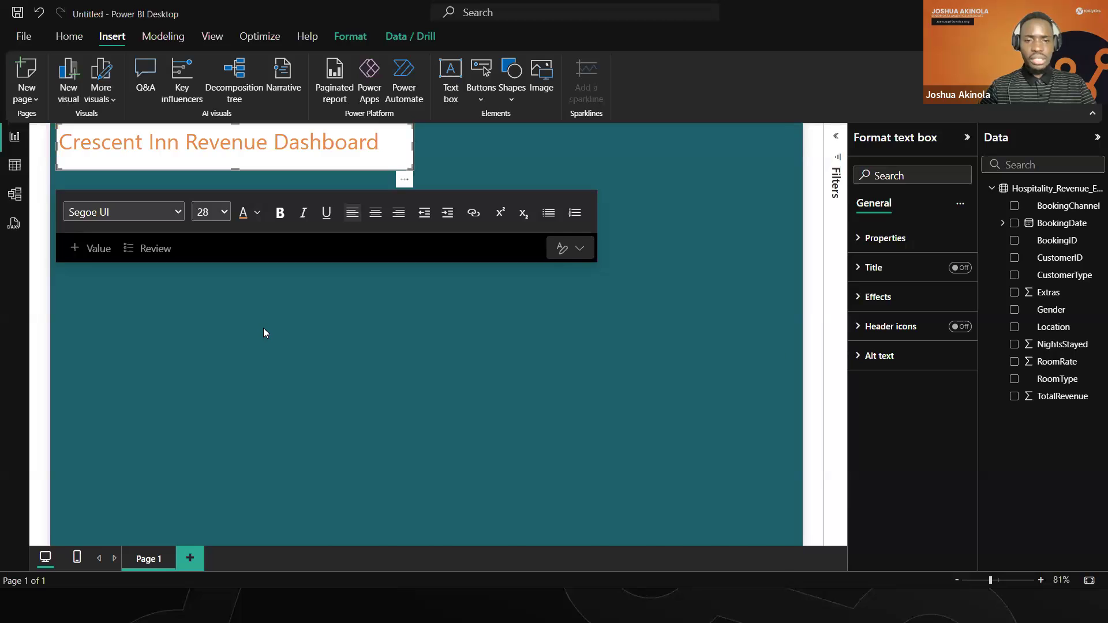
- Switch to the PowerPoint presentation's editing window and copy the chart background color code #07202D from slide 11
{"action": "key", "text": "super"}
{"action": "mouse_move", "coordinate": [798, 606]}
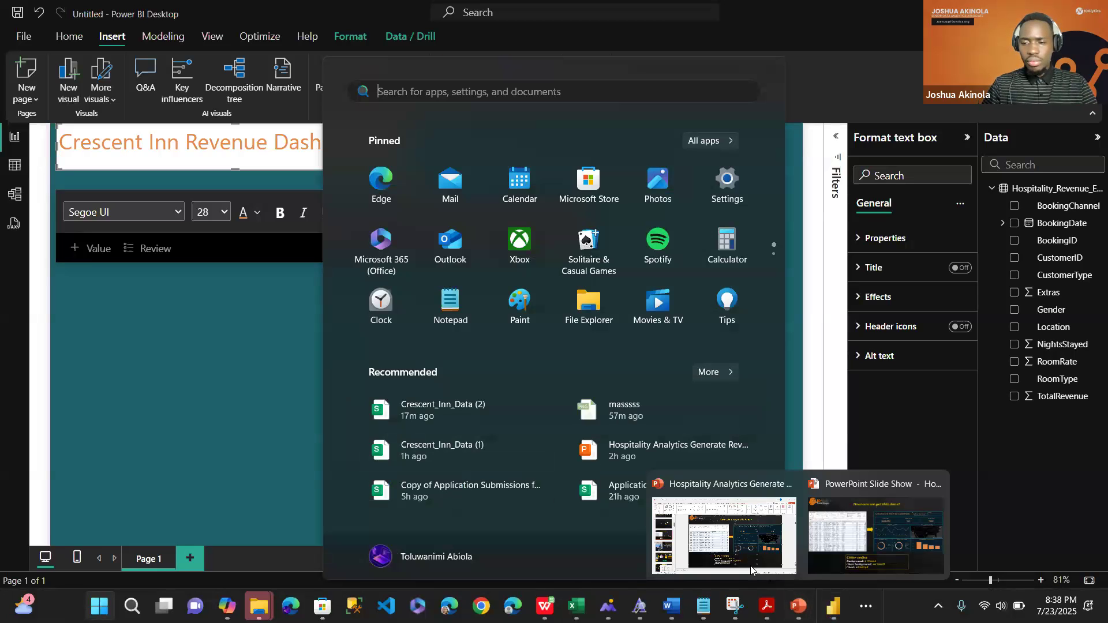
{"action": "left_click", "coordinate": [724, 536]}
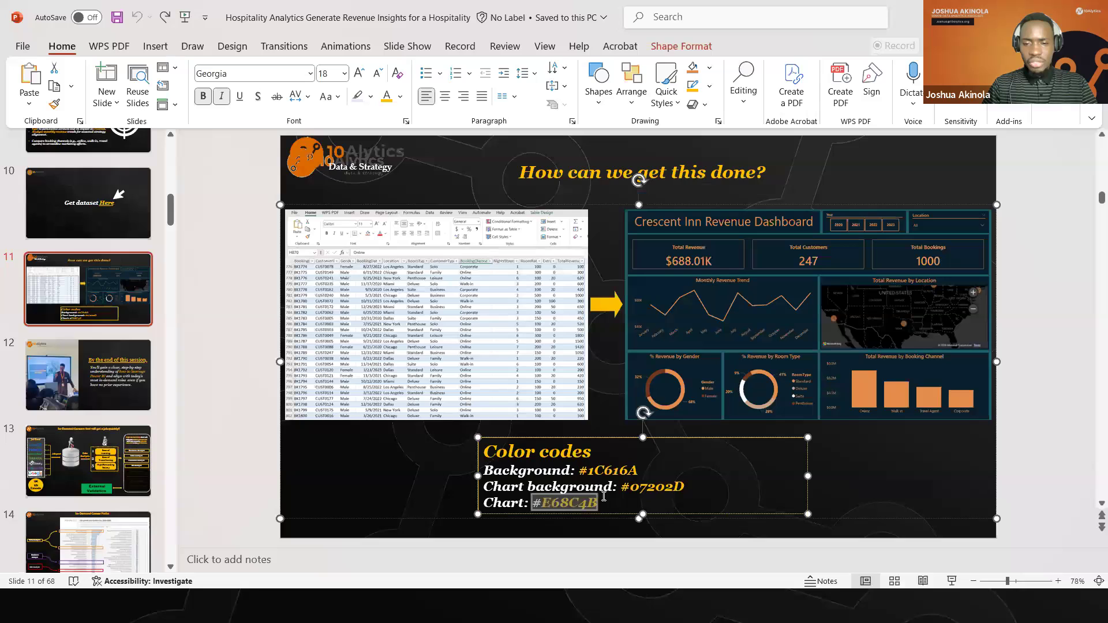
{"action": "left_click", "coordinate": [622, 487]}
{"action": "left_click_drag", "start_coordinate": [622, 487], "coordinate": [678, 491]}
{"action": "key", "text": "ctrl+c"}
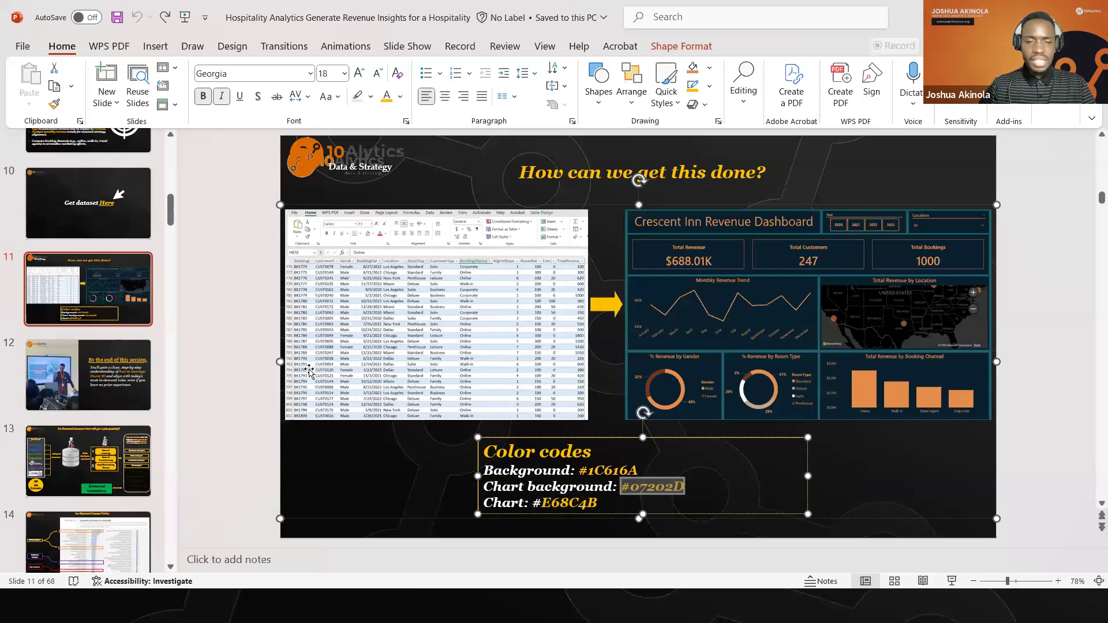
{"action": "left_click", "coordinate": [262, 363]}
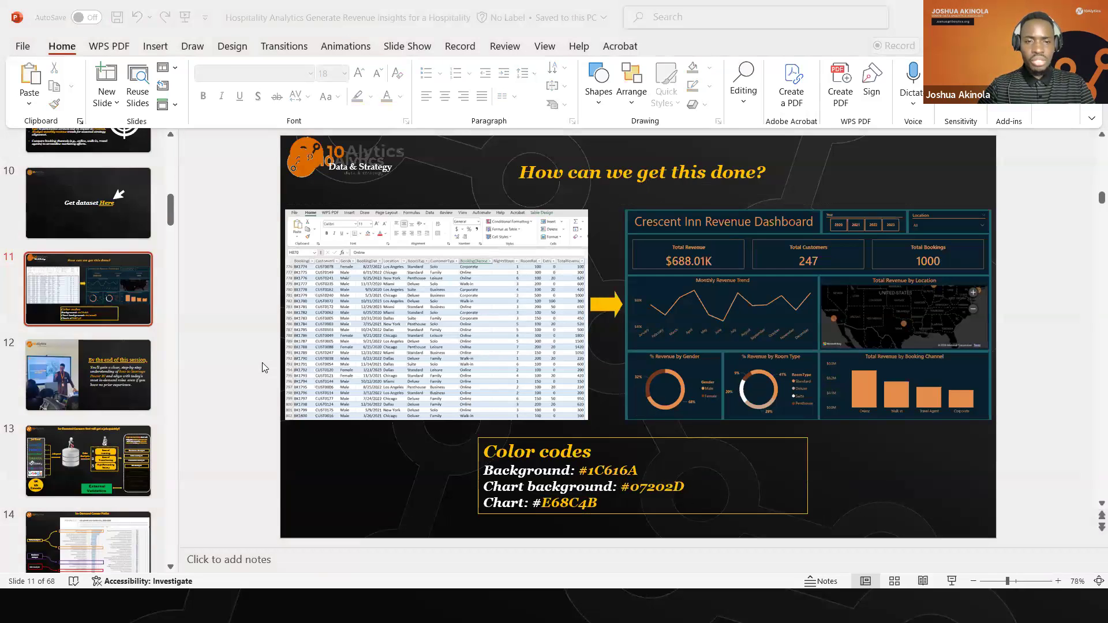
- Switch back to Power BI Desktop and set the title text box's background color to hex #07202D
{"action": "key", "text": "alt+Tab"}
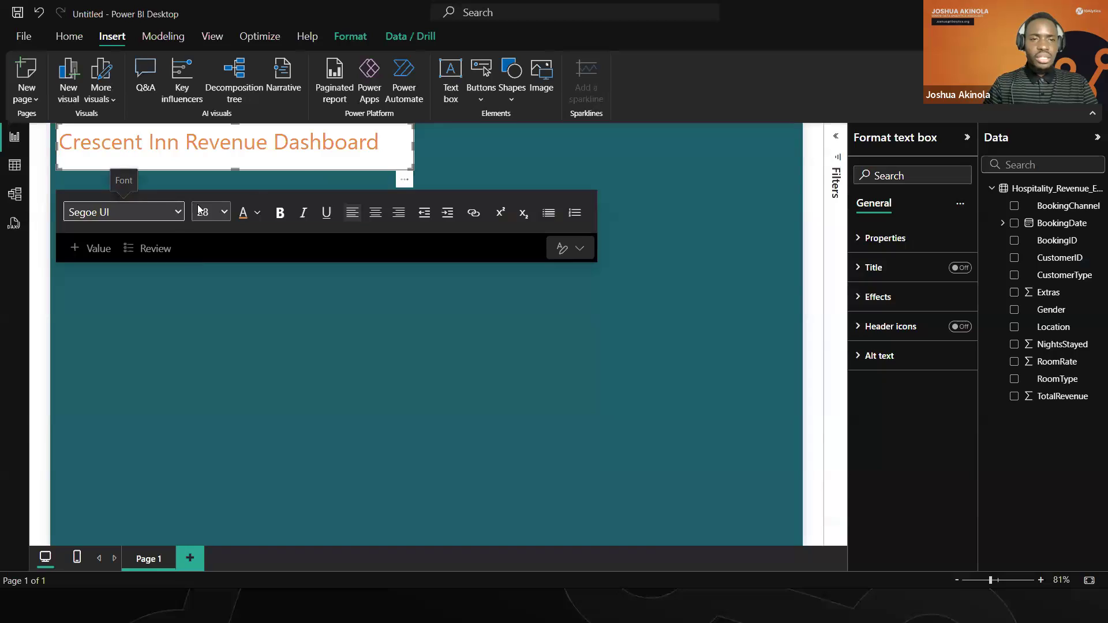
{"action": "left_click", "coordinate": [403, 163]}
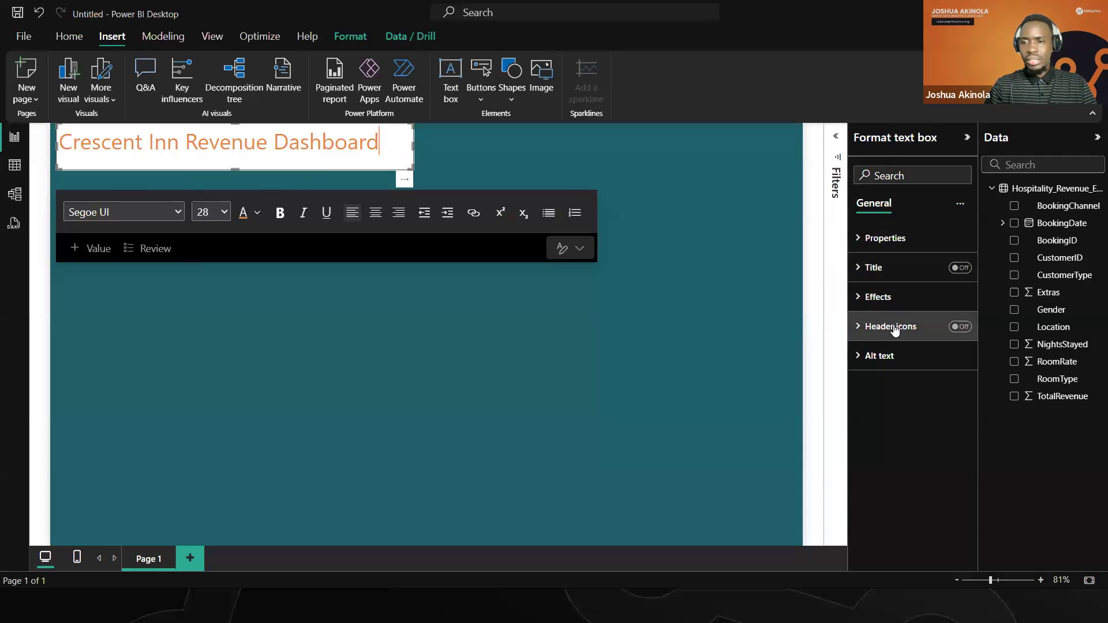
{"action": "left_click", "coordinate": [871, 297]}
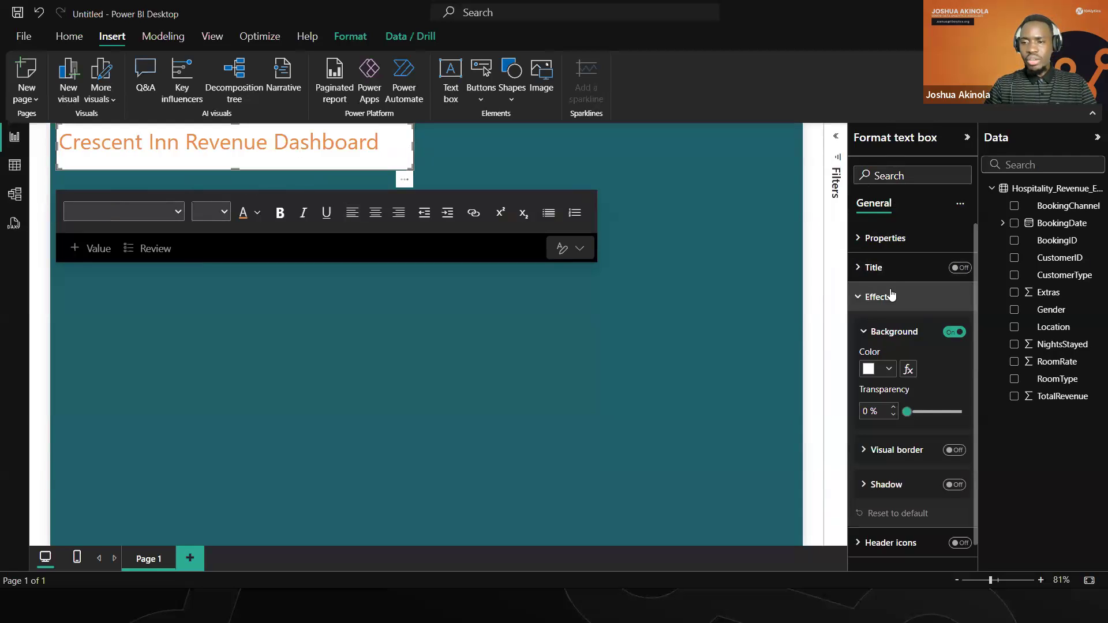
{"action": "left_click", "coordinate": [889, 370]}
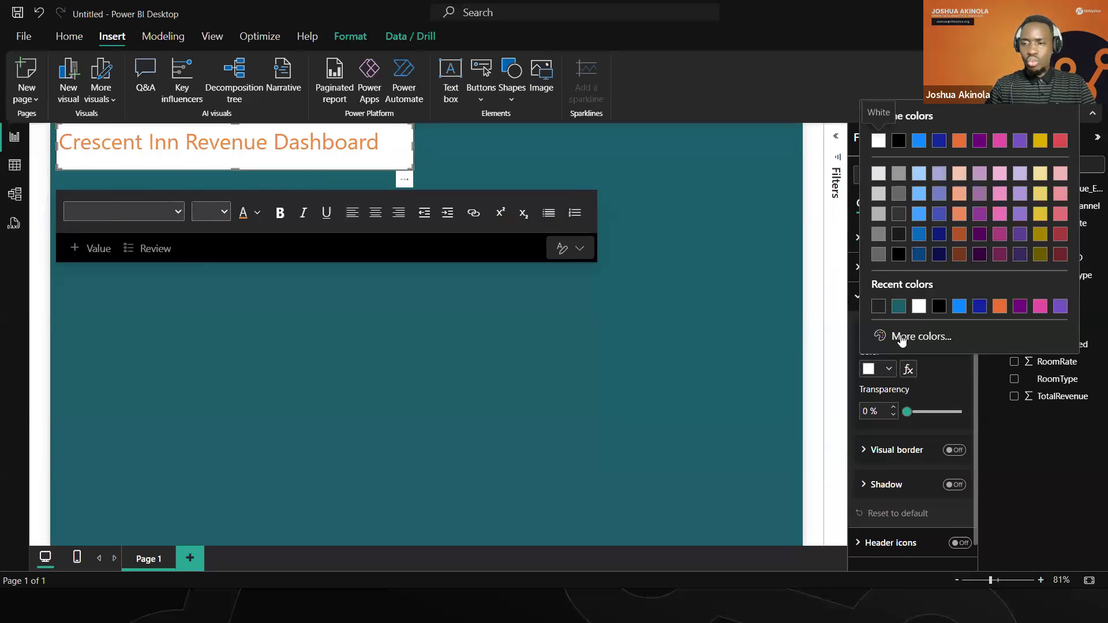
{"action": "left_click", "coordinate": [901, 338]}
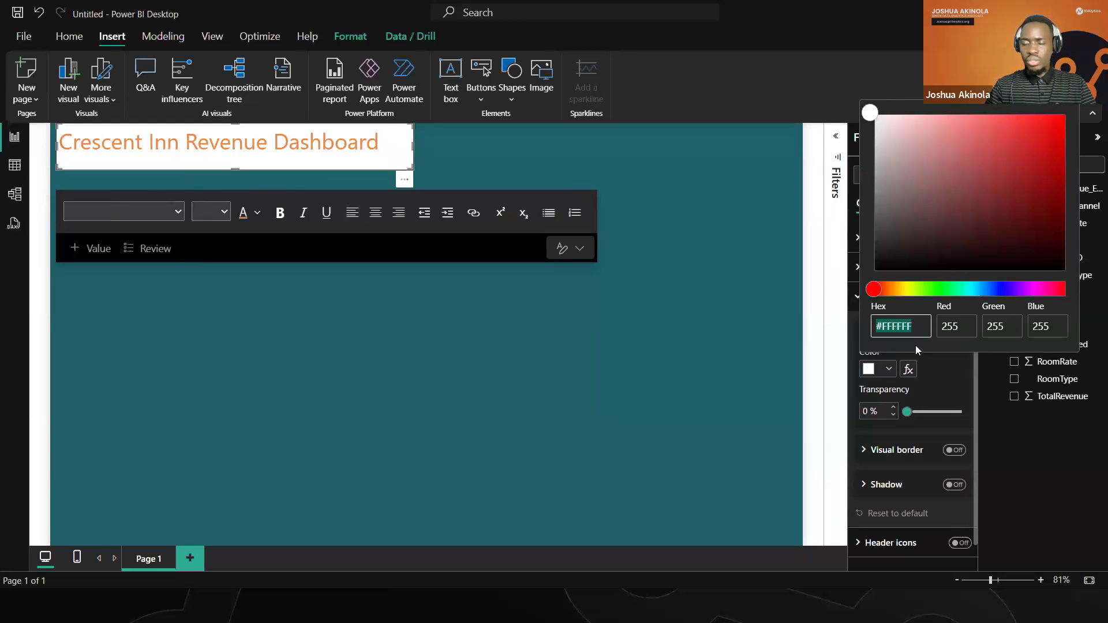
{"action": "left_click", "coordinate": [890, 372]}
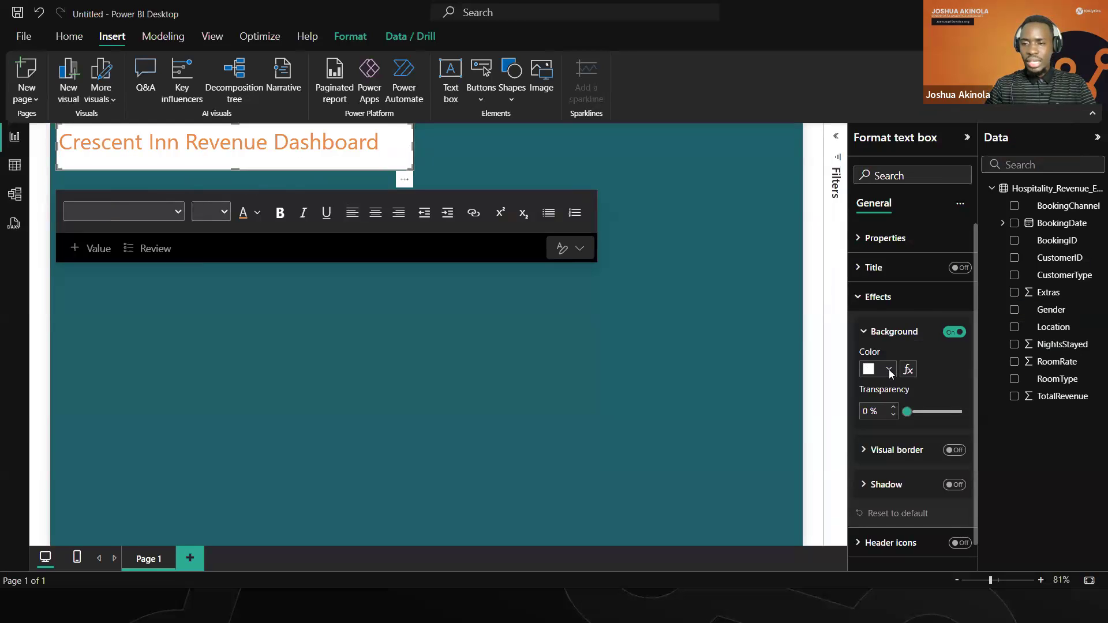
{"action": "left_click", "coordinate": [889, 370]}
{"action": "left_click", "coordinate": [905, 335]}
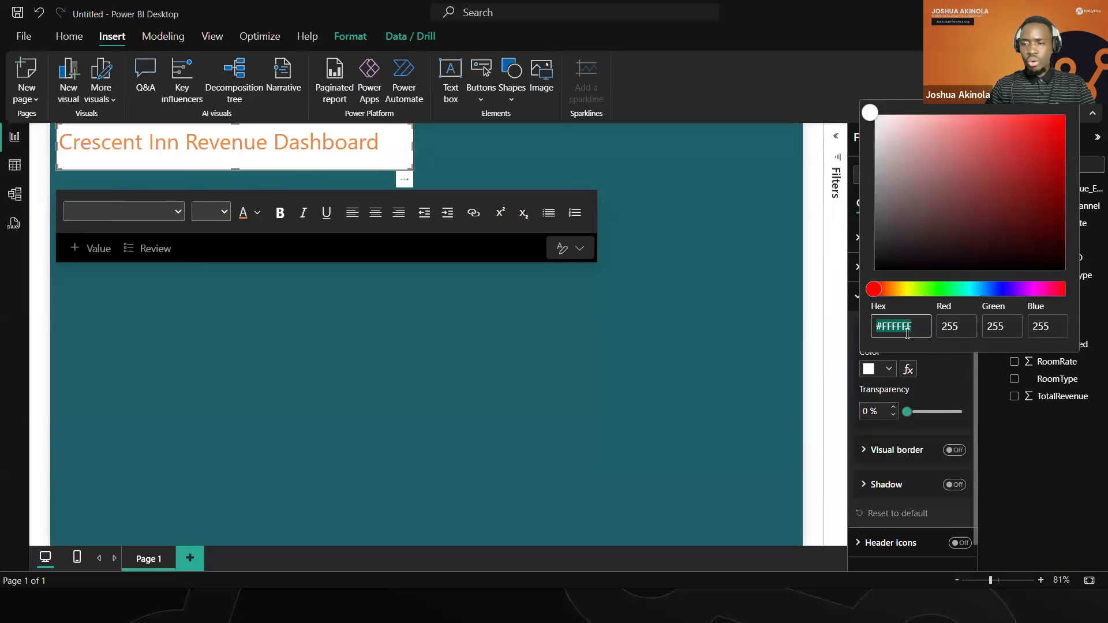
{"action": "key", "text": "ctrl+v"}
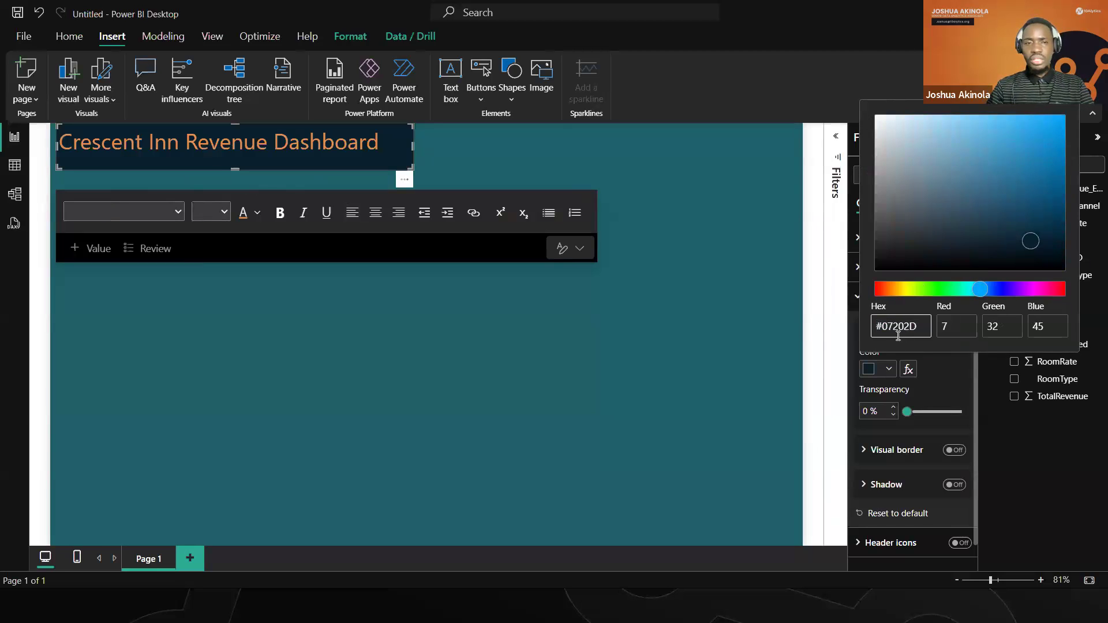
{"action": "left_click", "coordinate": [765, 329]}
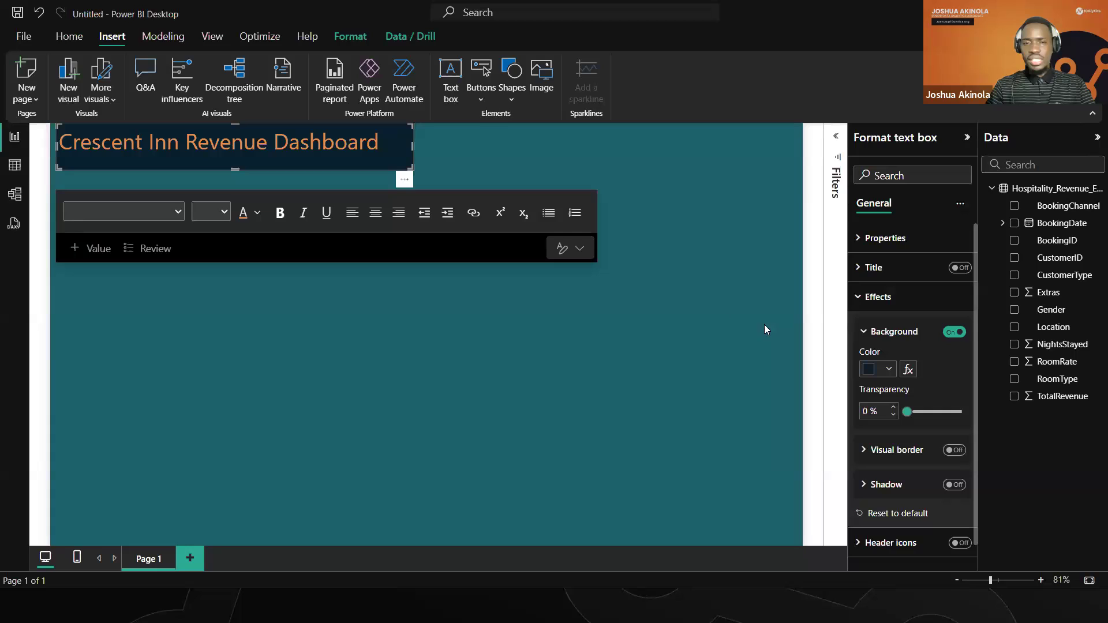
- Nudge the dashboard title's text box slightly down from the page's upper edge
{"action": "left_click", "coordinate": [562, 292]}
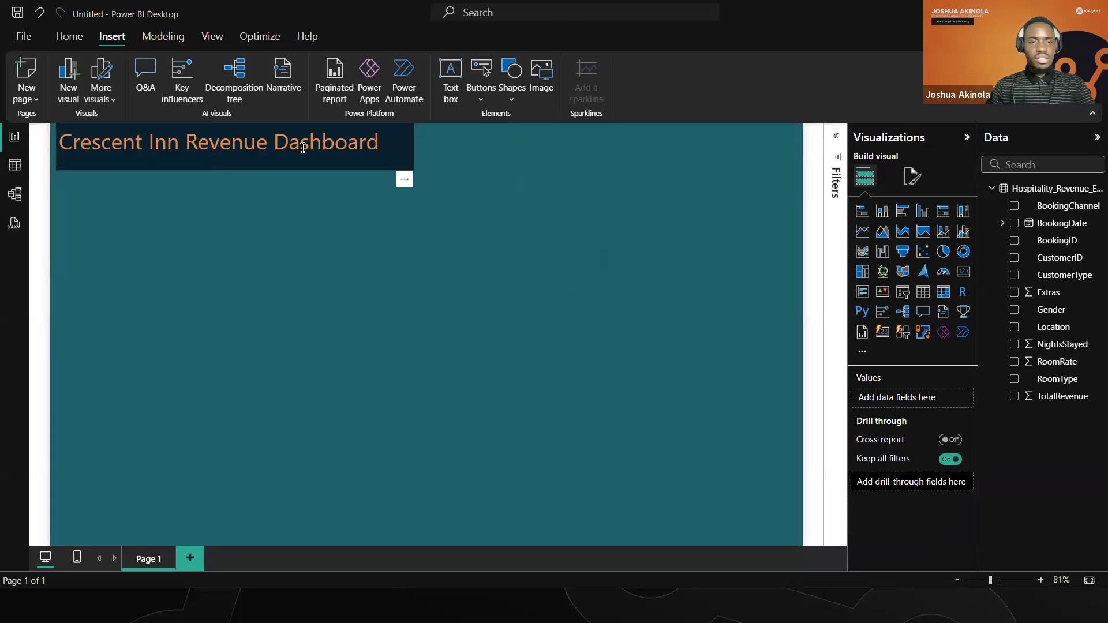
{"action": "left_click_drag", "start_coordinate": [304, 158], "coordinate": [310, 158]}
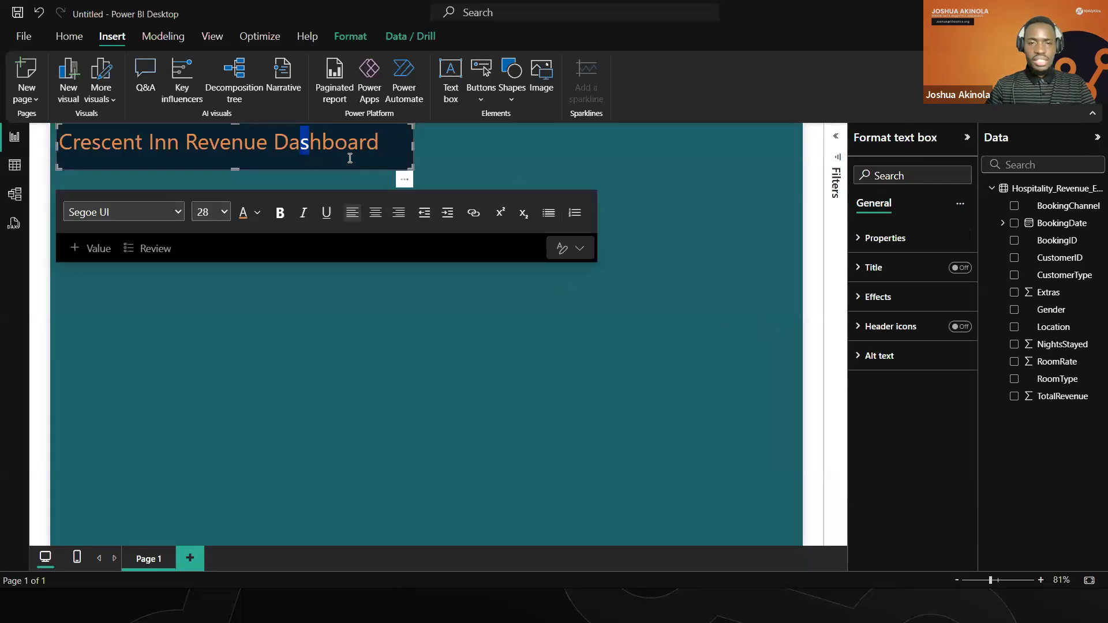
{"action": "left_click", "coordinate": [399, 148]}
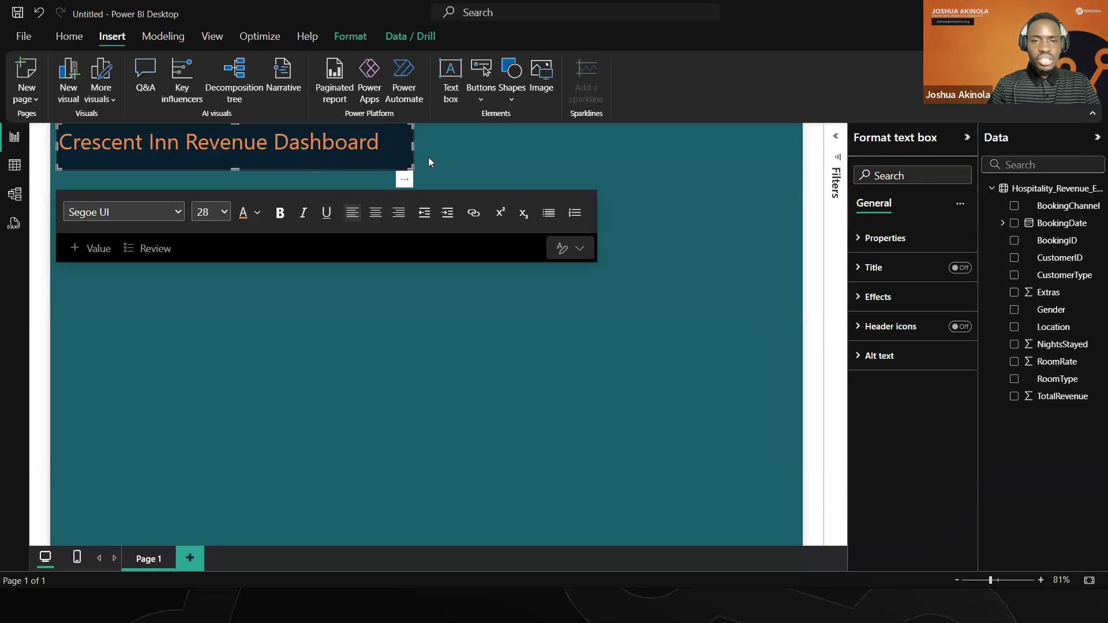
{"action": "left_click", "coordinate": [414, 161]}
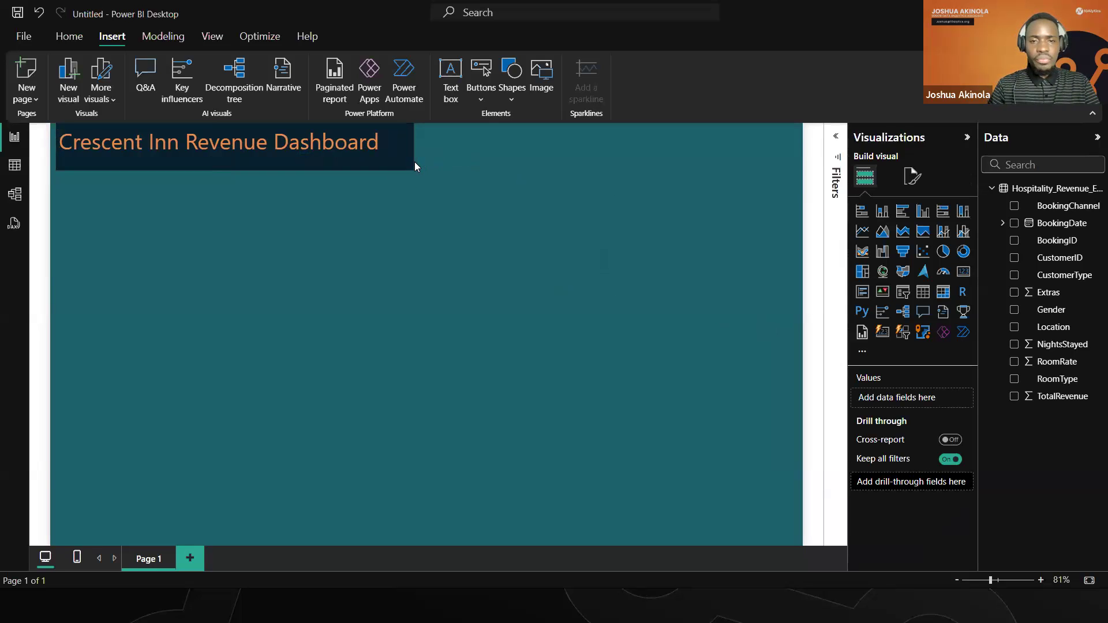
{"action": "left_click", "coordinate": [412, 164]}
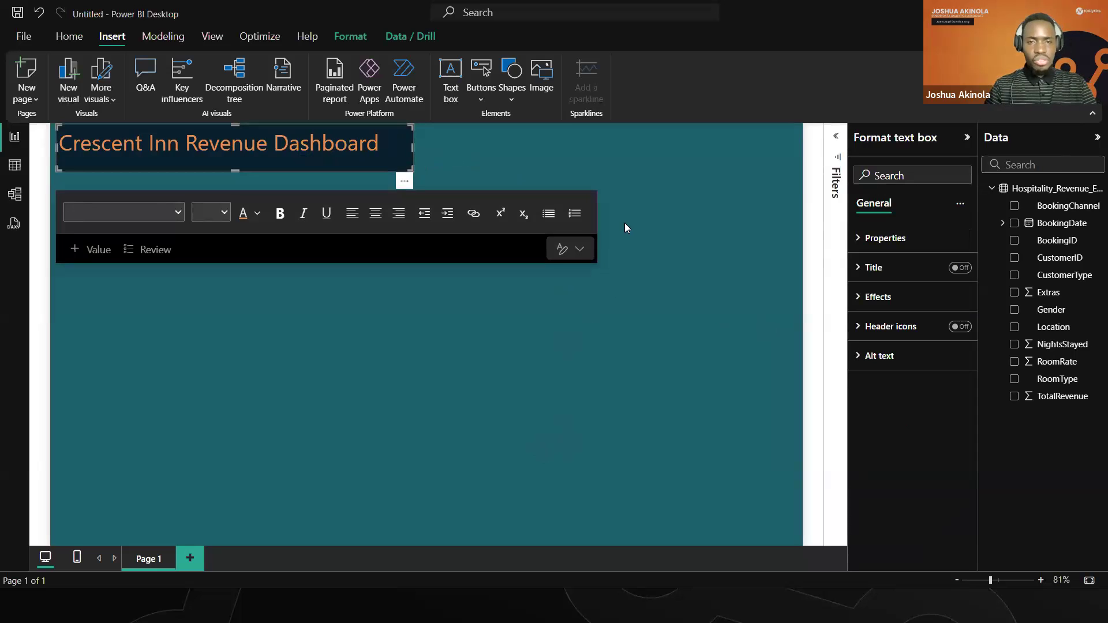
- Switch to the finished dashboard's Power BI window, filter it by year 2020 and by 2021, and return to the unfinished report
{"action": "key", "text": "super"}
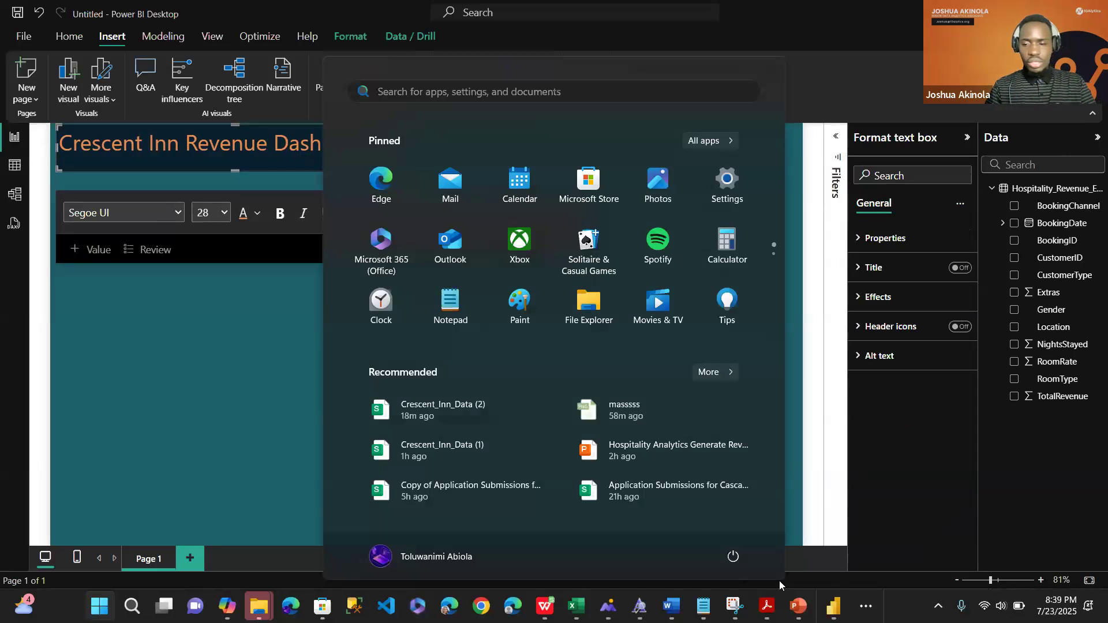
{"action": "mouse_move", "coordinate": [833, 606]}
{"action": "left_click", "coordinate": [775, 553]}
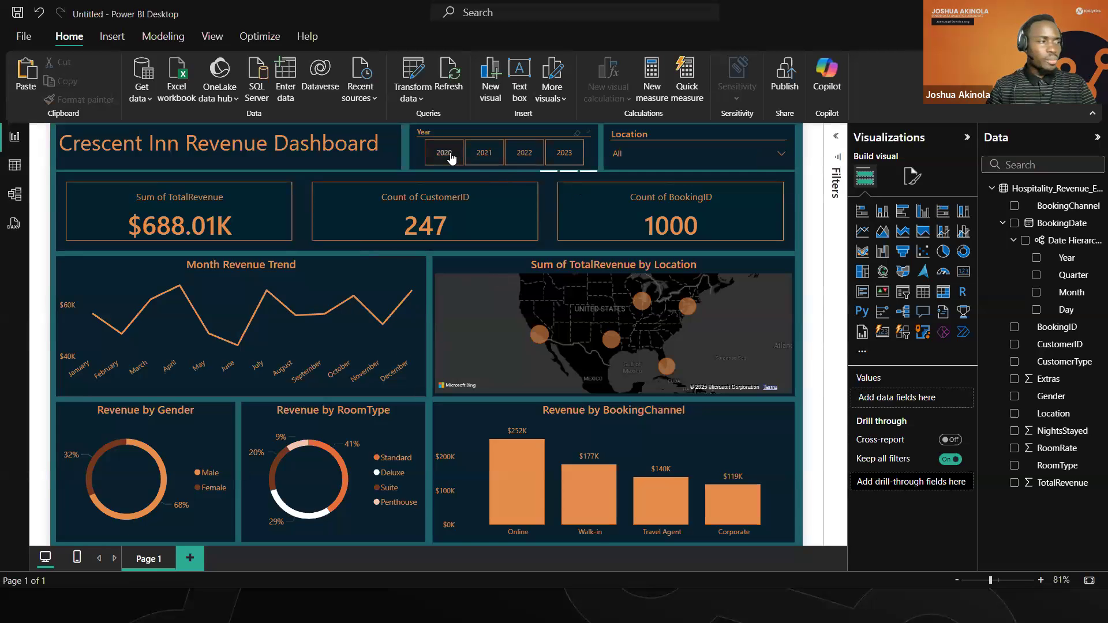
{"action": "left_click", "coordinate": [485, 164]}
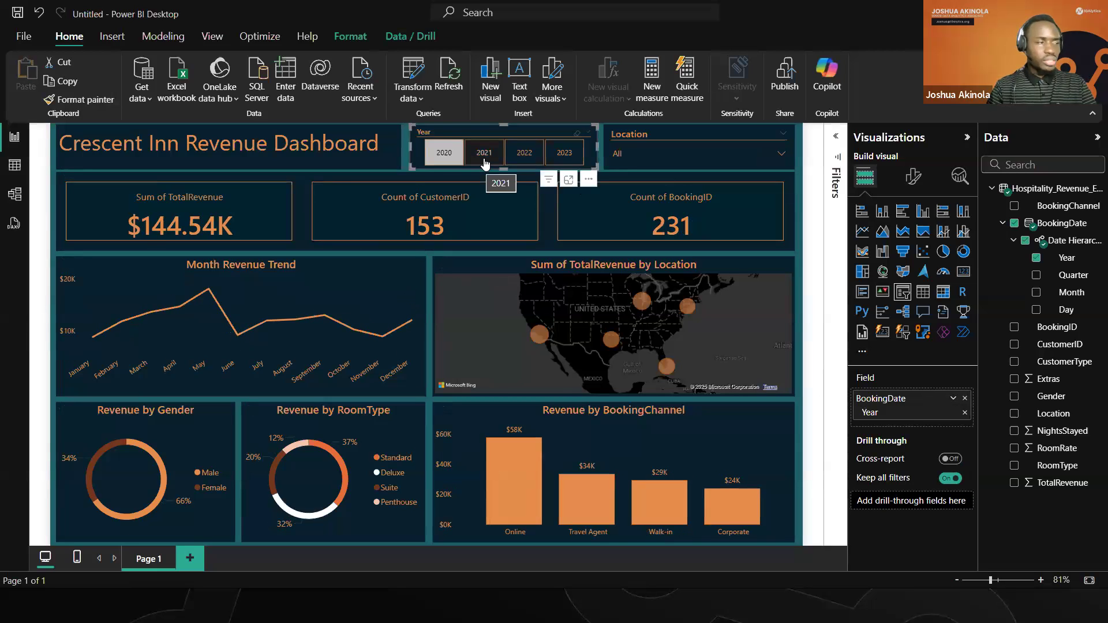
{"action": "left_click", "coordinate": [484, 164]}
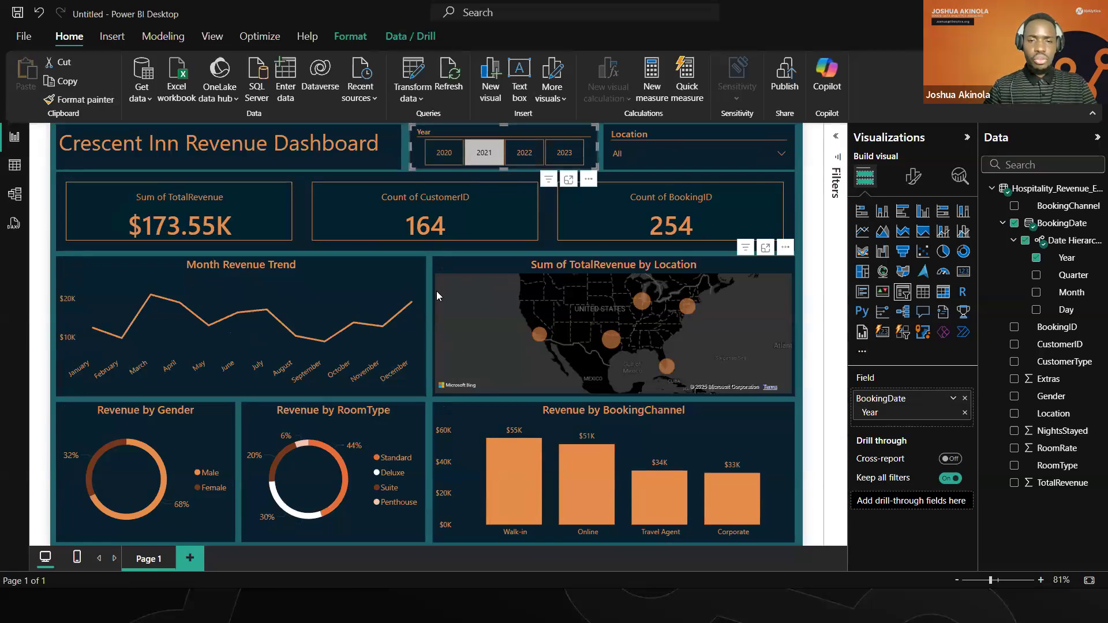
{"action": "key", "text": "alt+Tab"}
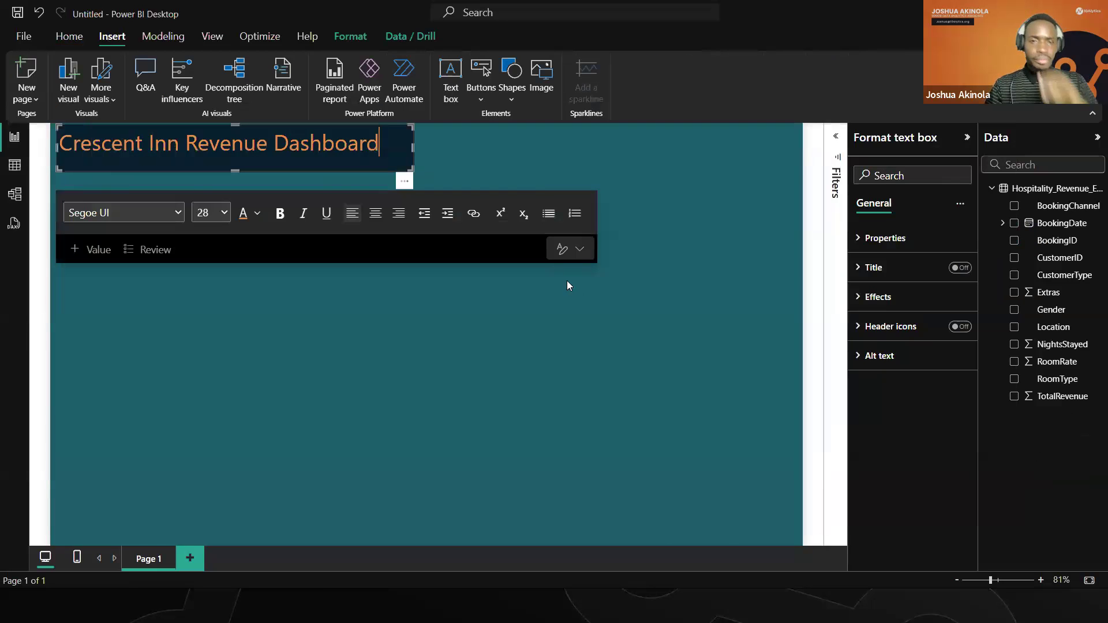
{"action": "left_click", "coordinate": [519, 176]}
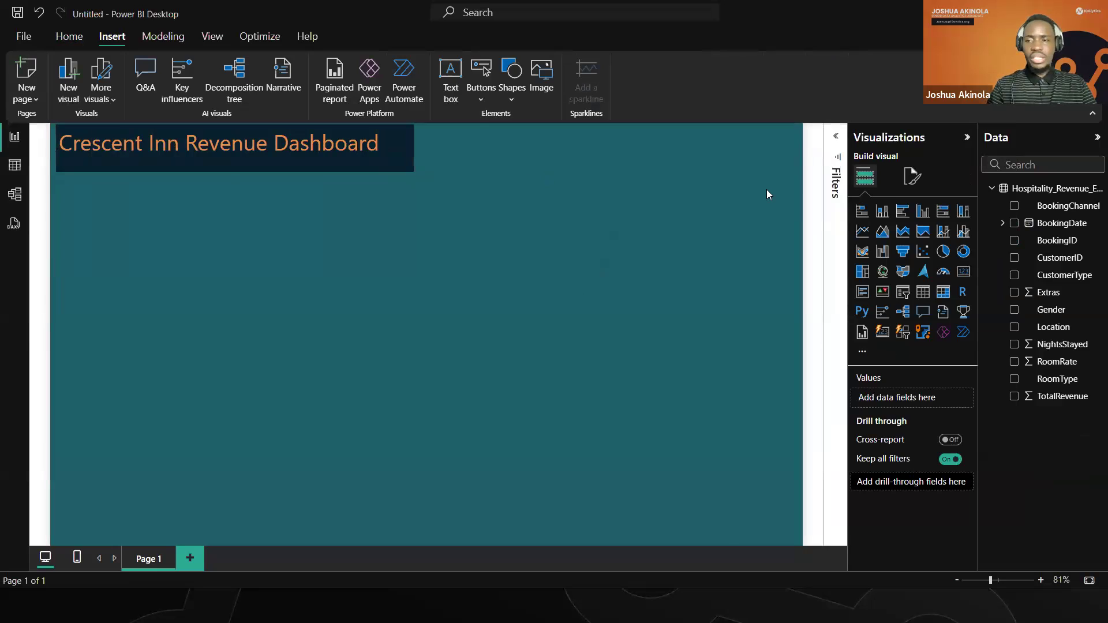
- Insert a slicer beside the dashboard title and shrink it to the title's height and about half its width
{"action": "left_click", "coordinate": [904, 293]}
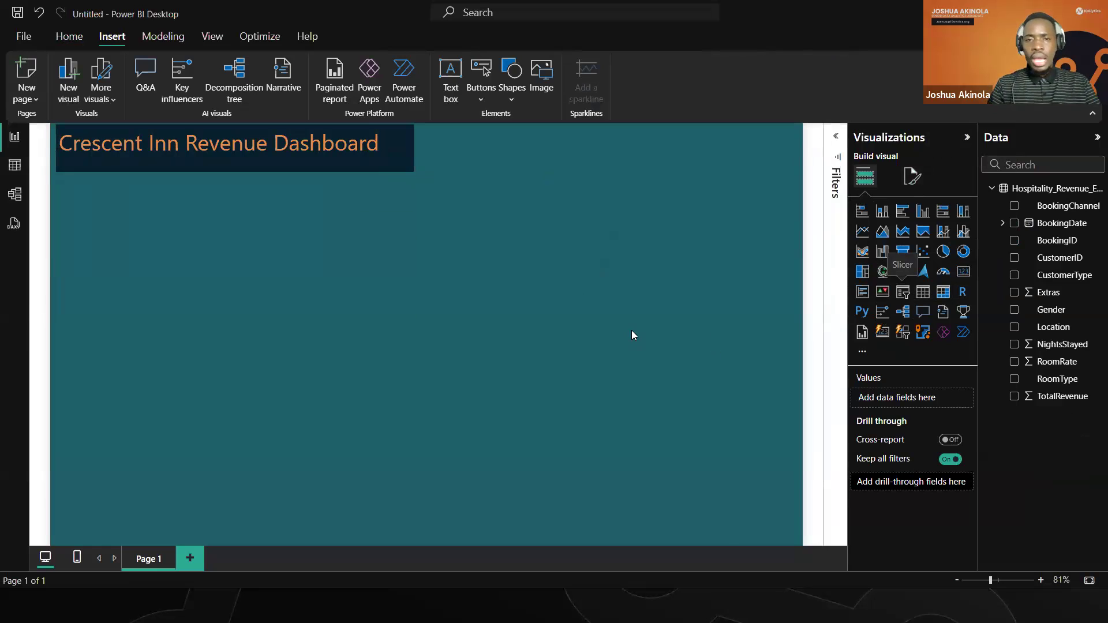
{"action": "left_click_drag", "start_coordinate": [322, 292], "coordinate": [491, 260]}
{"action": "left_click_drag", "start_coordinate": [580, 243], "coordinate": [691, 186]}
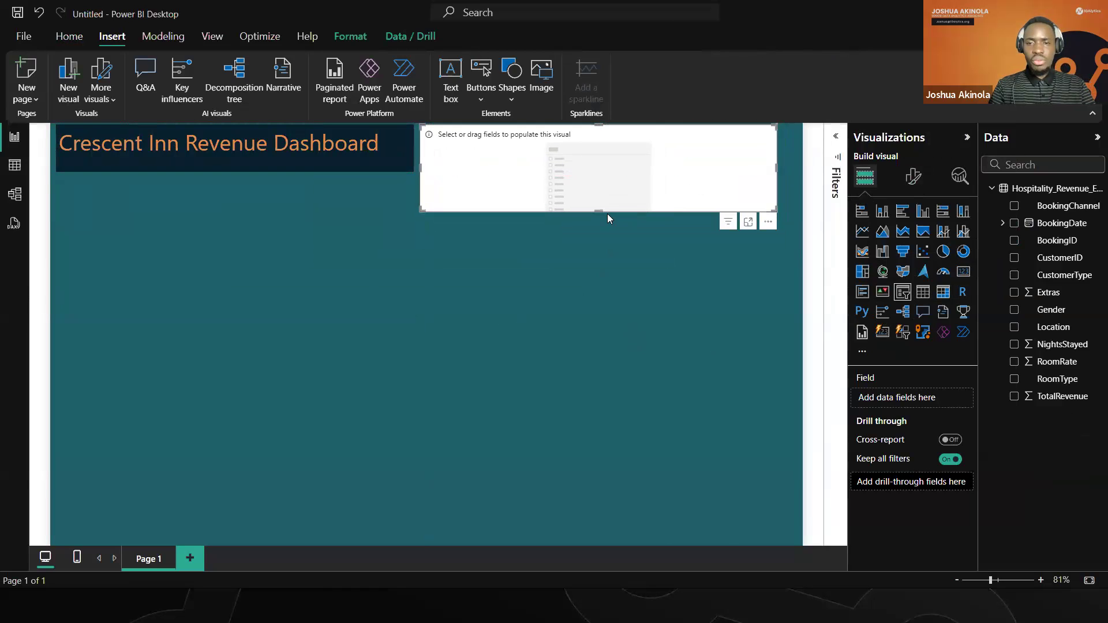
{"action": "left_click_drag", "start_coordinate": [599, 211], "coordinate": [598, 170]}
{"action": "left_click_drag", "start_coordinate": [716, 147], "coordinate": [521, 167]}
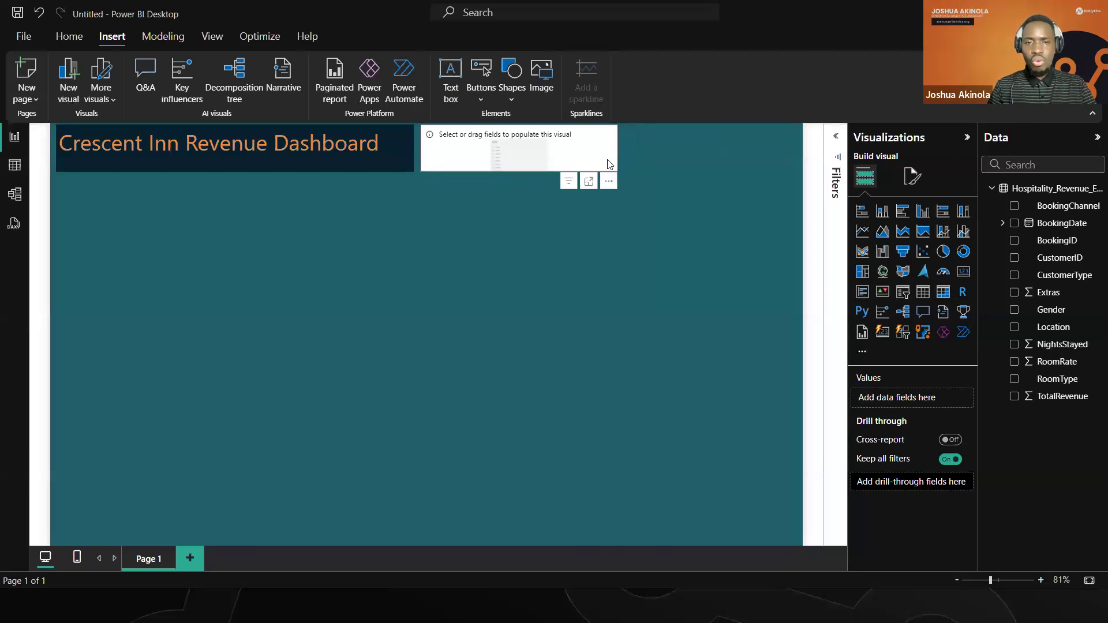
{"action": "left_click", "coordinate": [649, 149]}
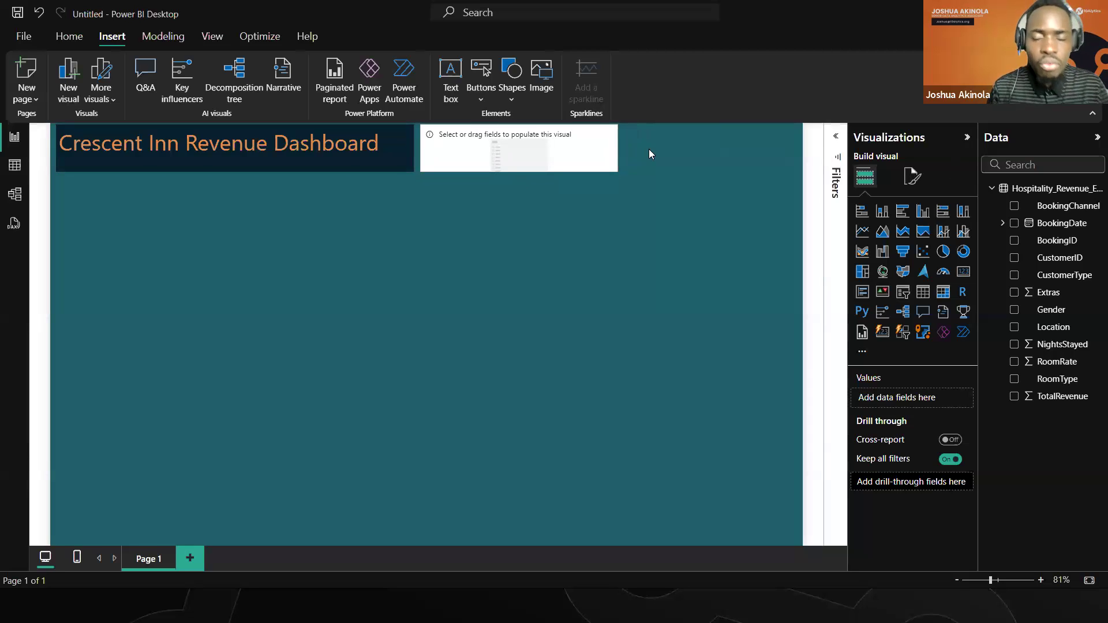
{"action": "left_click", "coordinate": [615, 148]}
{"action": "left_click", "coordinate": [616, 150]}
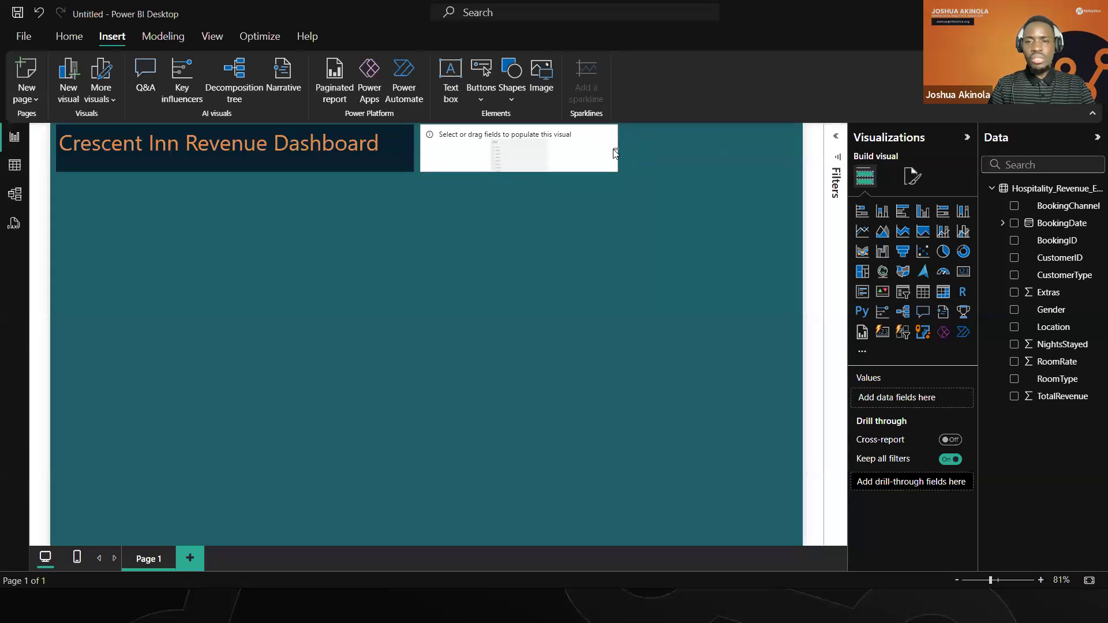
{"action": "left_click", "coordinate": [614, 153]}
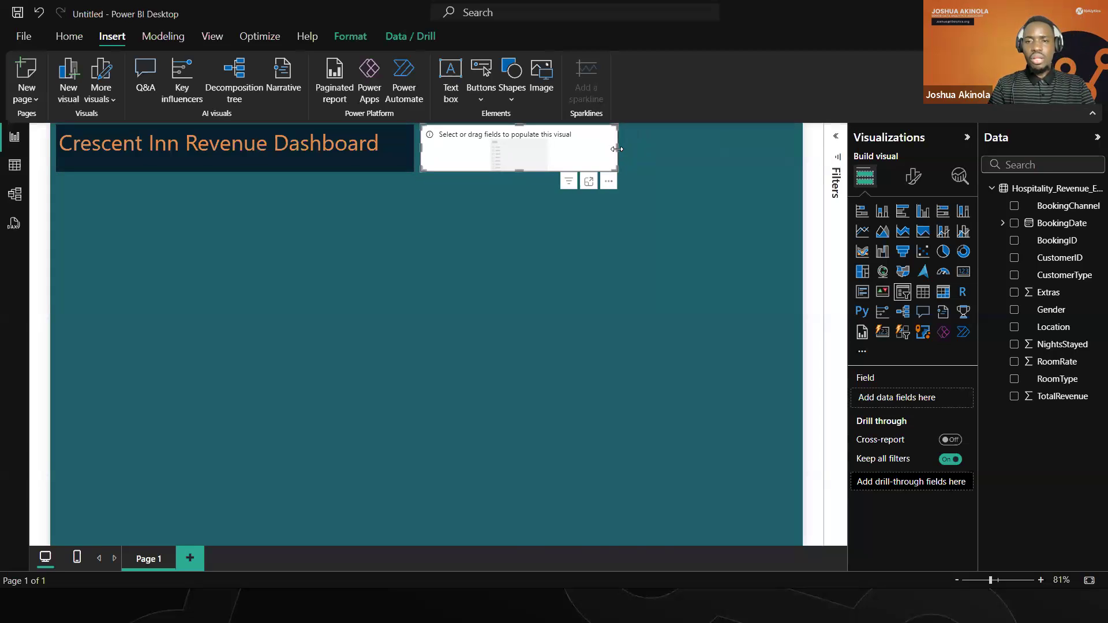
{"action": "left_click_drag", "start_coordinate": [615, 149], "coordinate": [611, 150]}
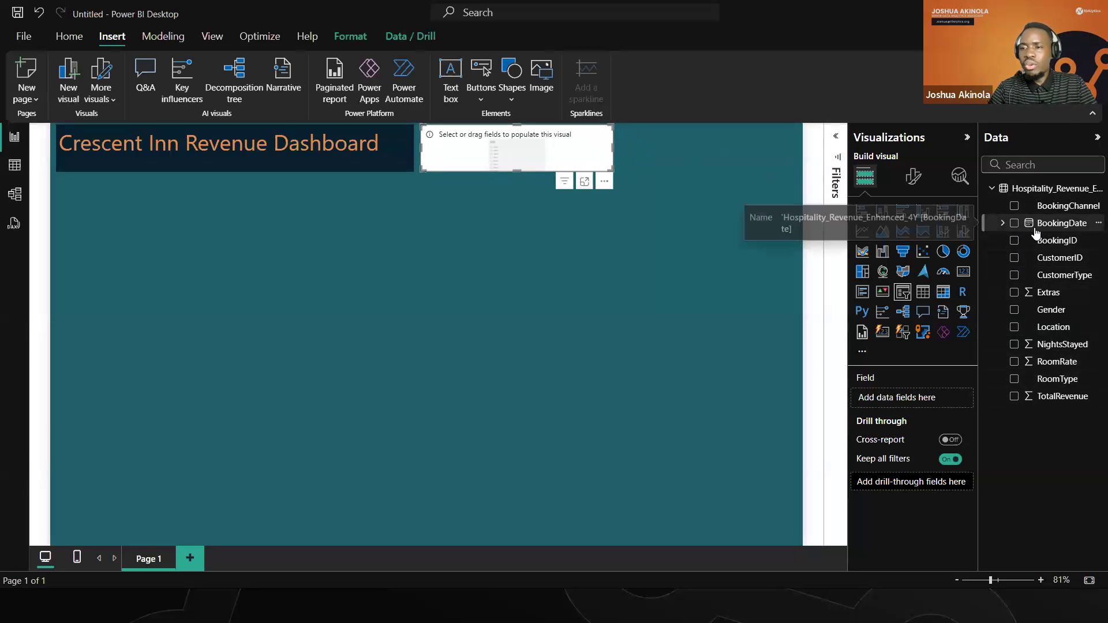
- Try the Year field of BookingDate's date hierarchy in a taller slicer, and delete that slicer
{"action": "left_click", "coordinate": [1003, 224]}
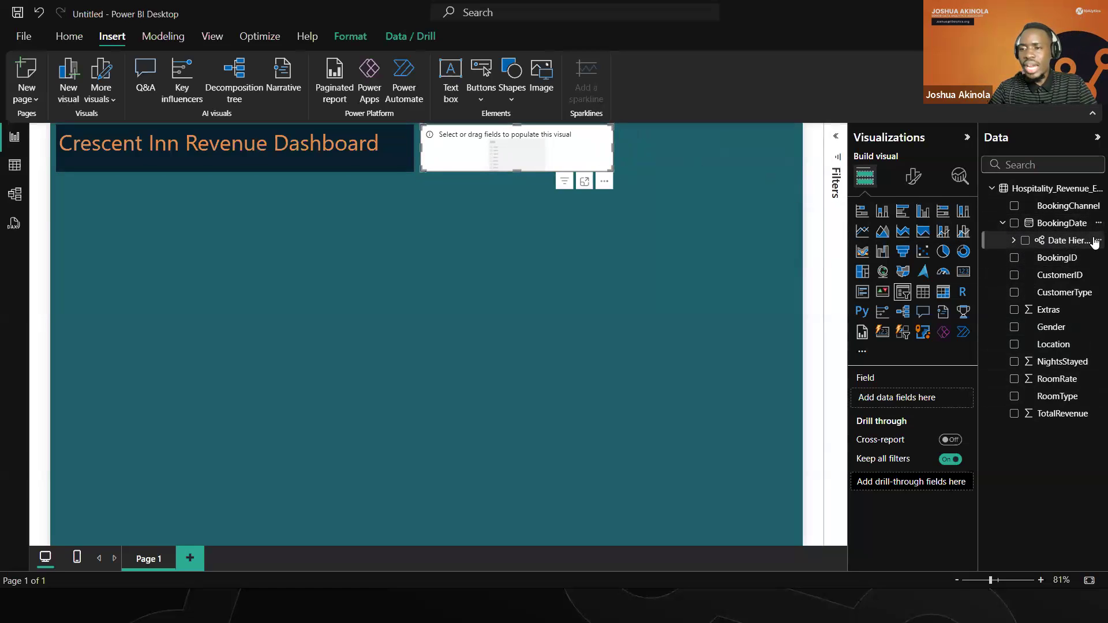
{"action": "left_click", "coordinate": [1013, 240]}
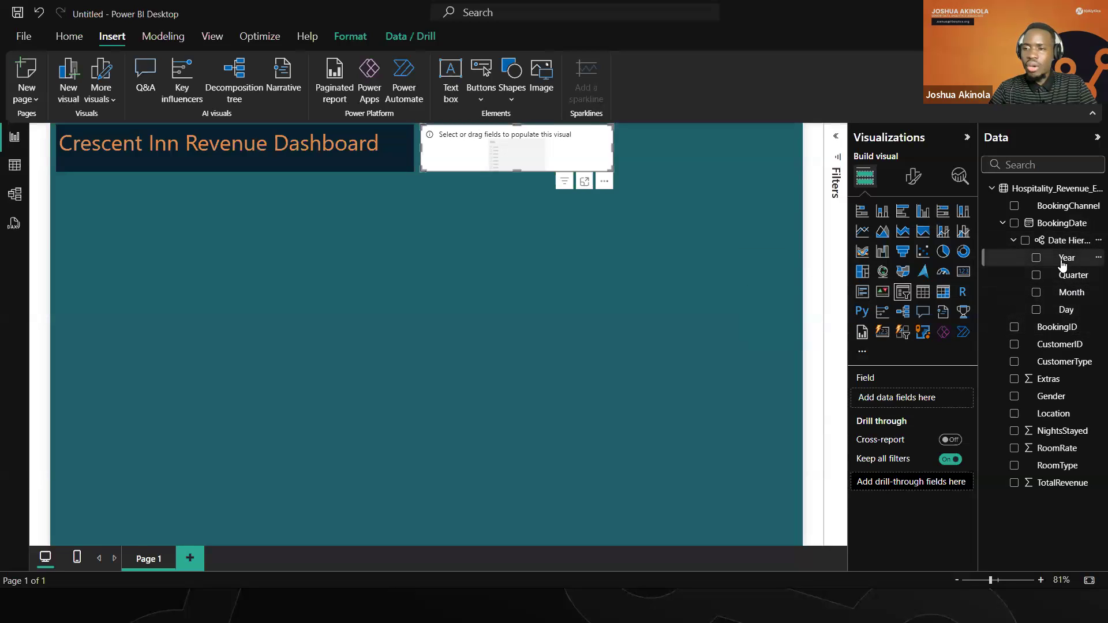
{"action": "left_click", "coordinate": [1037, 260]}
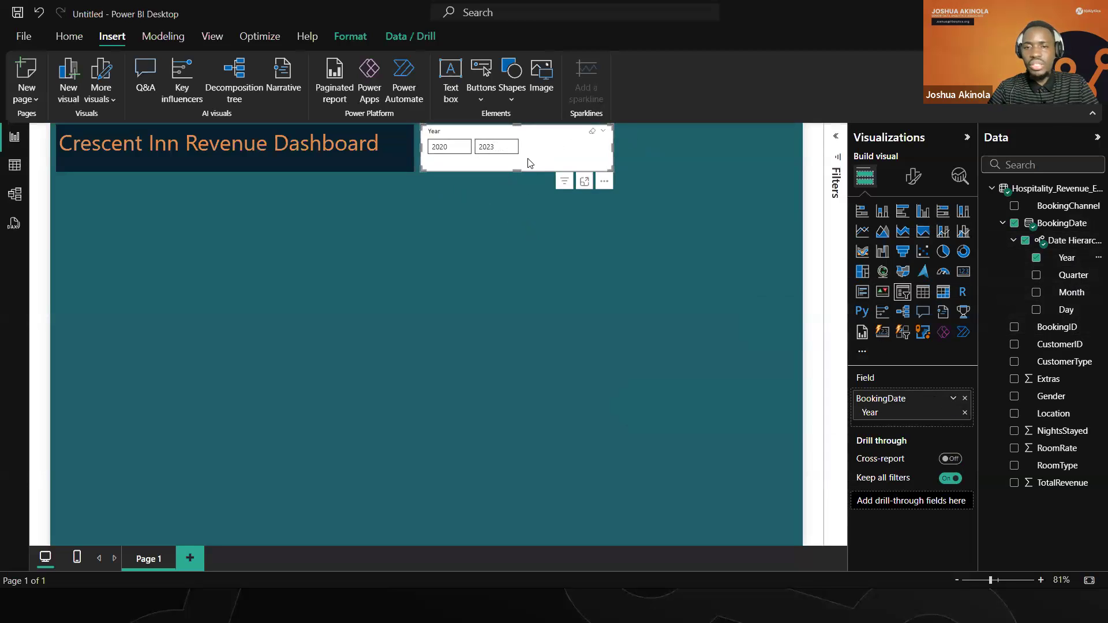
{"action": "left_click_drag", "start_coordinate": [518, 168], "coordinate": [525, 191]}
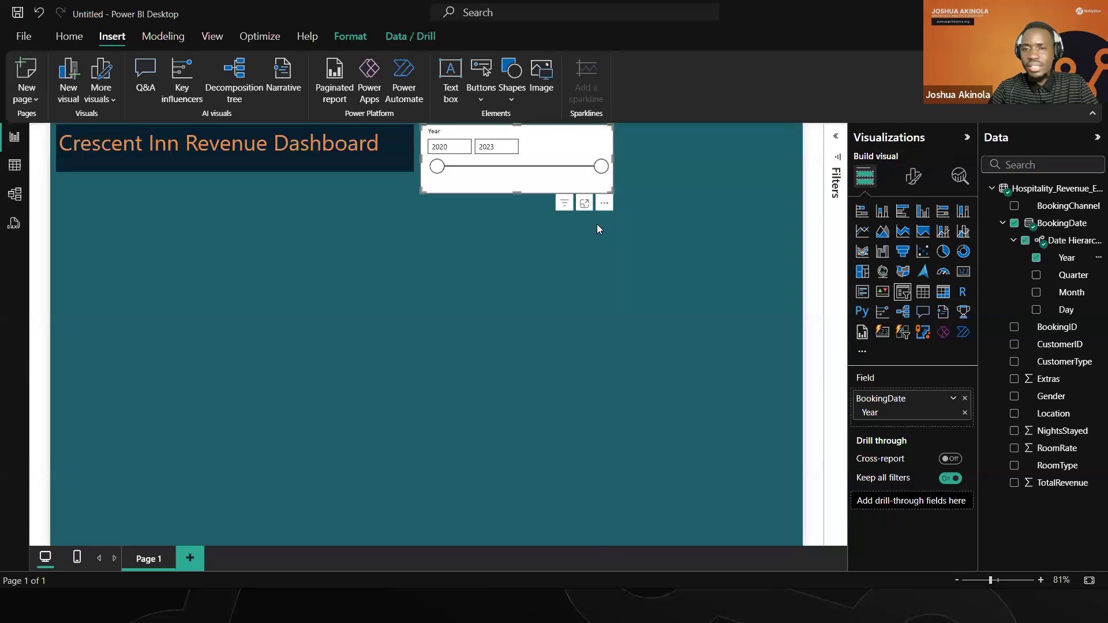
{"action": "left_click", "coordinate": [913, 176]}
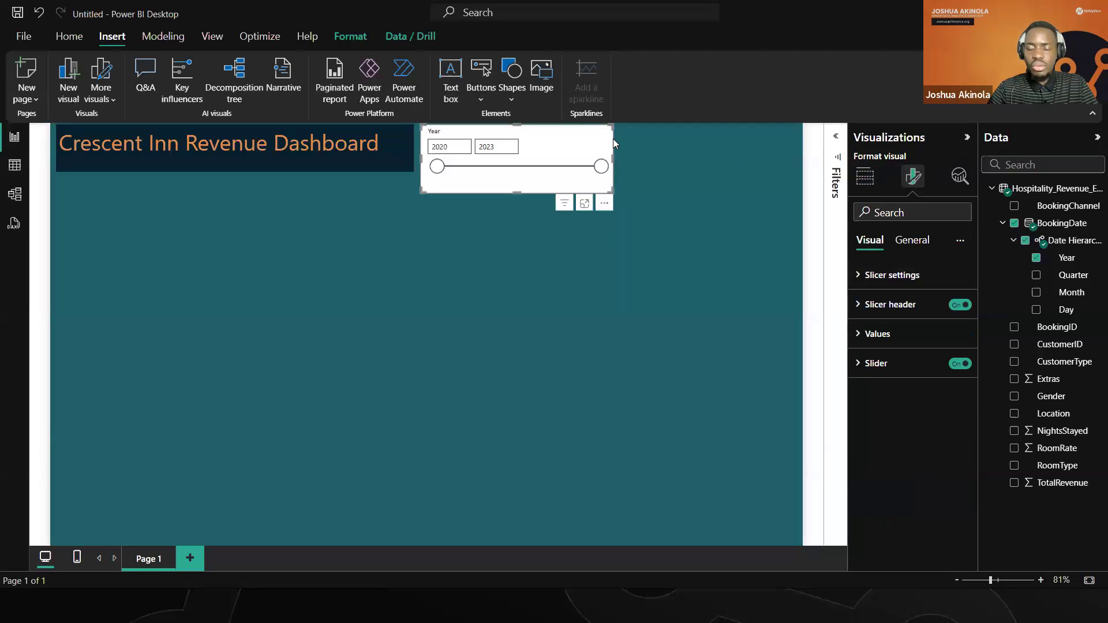
{"action": "key", "text": "Delete"}
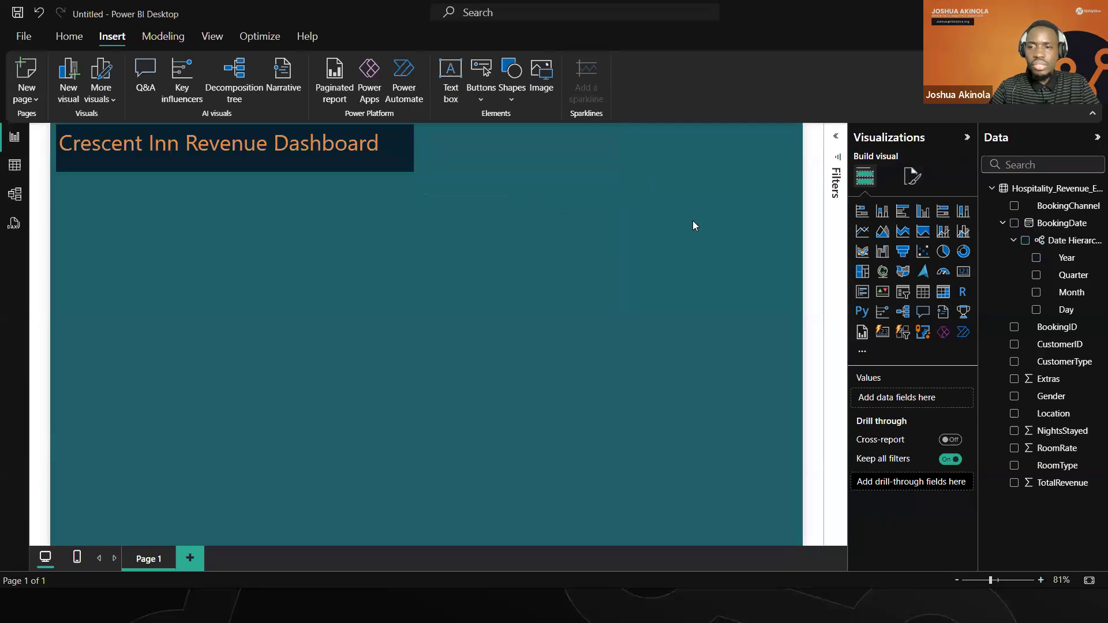
- Insert a new slicer beside the dashboard title, shrink it to the title's height, and nudge it left close to the title
{"action": "left_click", "coordinate": [903, 292]}
{"action": "left_click_drag", "start_coordinate": [392, 276], "coordinate": [758, 172]}
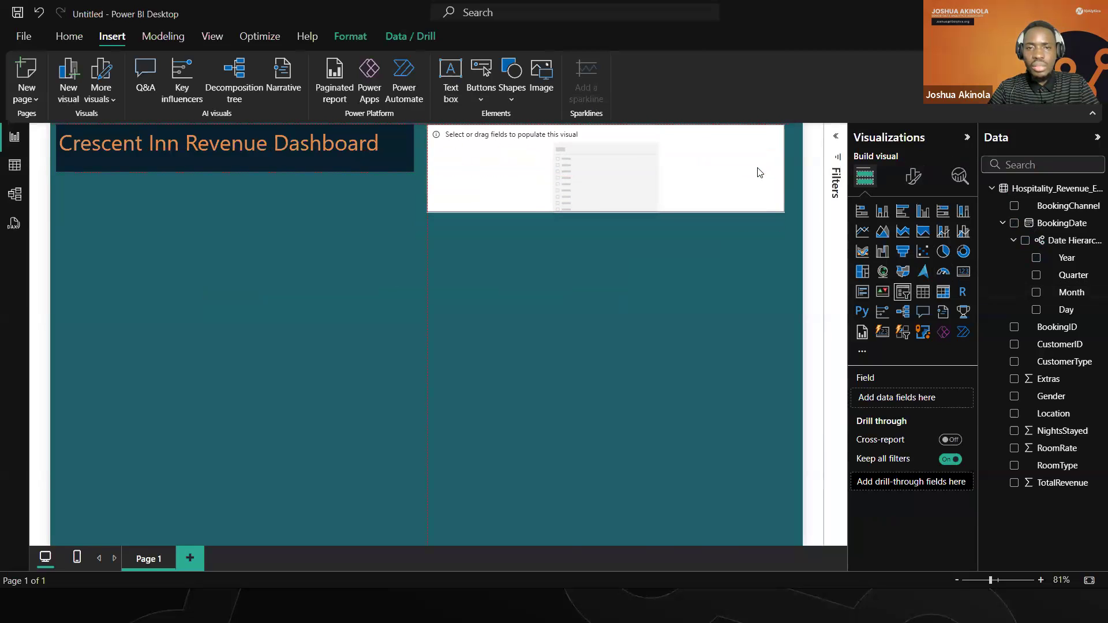
{"action": "left_click_drag", "start_coordinate": [607, 212], "coordinate": [607, 174]}
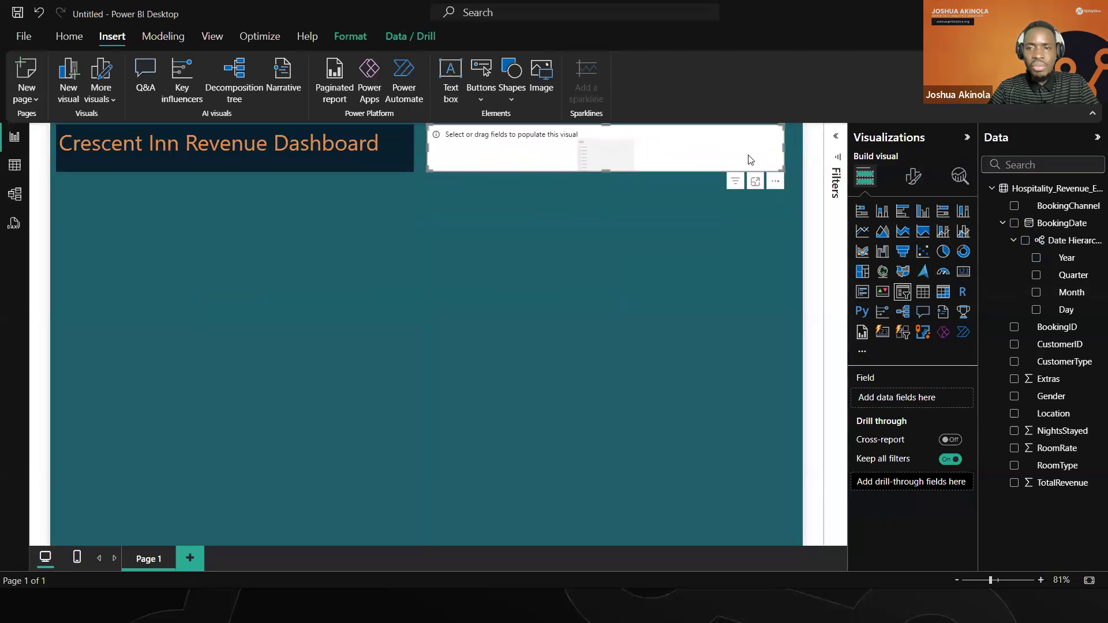
{"action": "left_click_drag", "start_coordinate": [783, 149], "coordinate": [626, 148]}
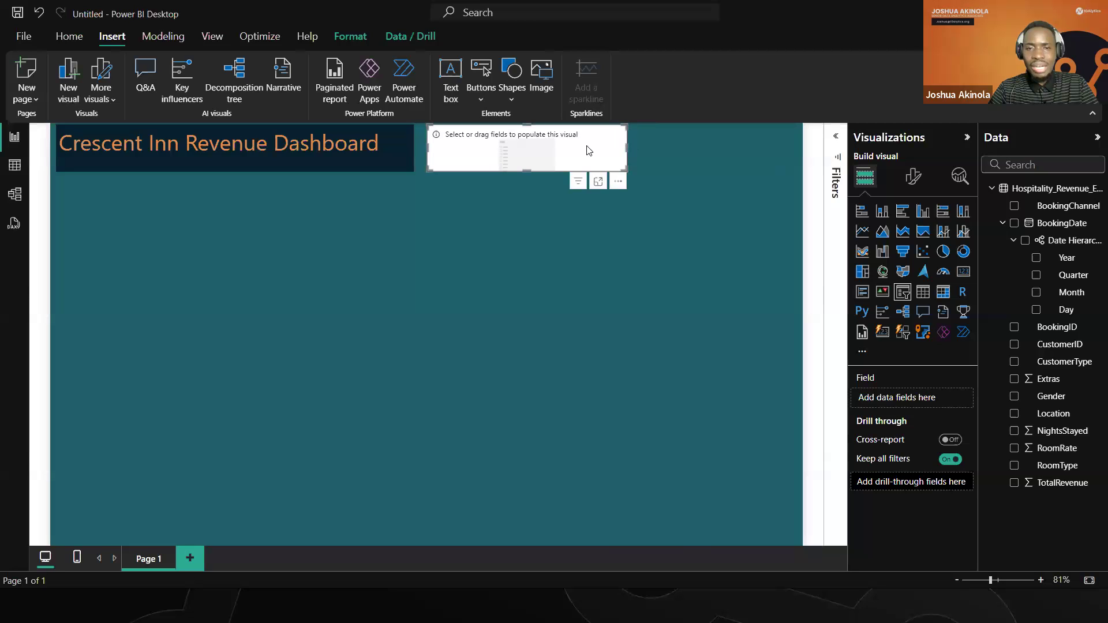
{"action": "key", "text": "Left"}
{"action": "key", "text": "Left"}
{"action": "key", "text": "Left"}
{"action": "key", "text": "Left"}
{"action": "key", "text": "Left"}
{"action": "key", "text": "Left"}
{"action": "key", "text": "Left"}
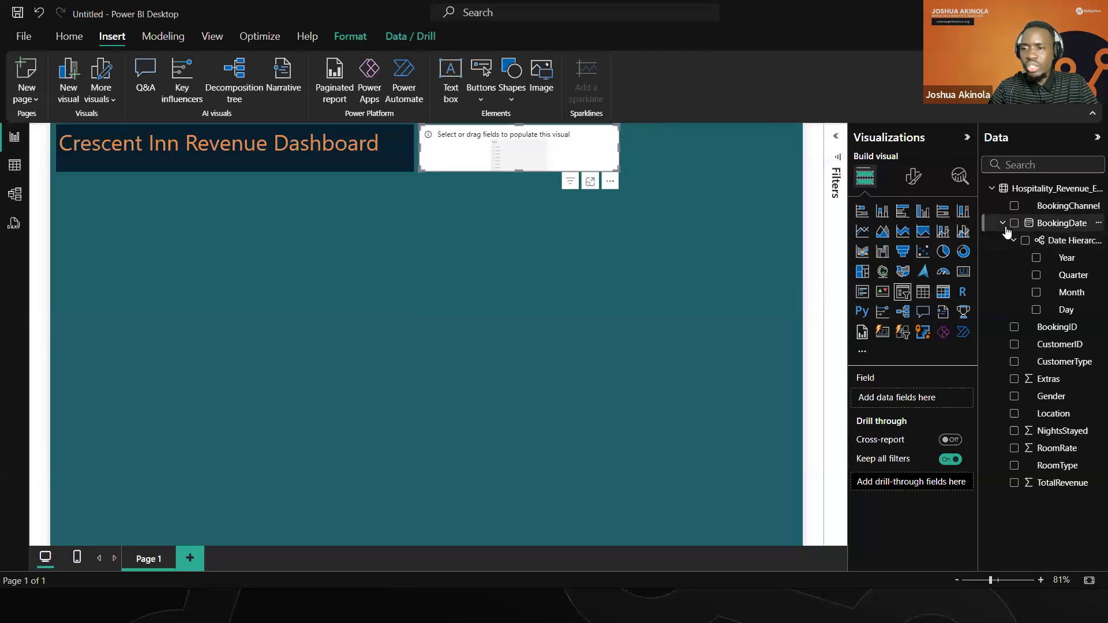
- Add the Year field of BookingDate's date hierarchy to the slicer, try a taller slicer, and undo the resize
{"action": "left_click", "coordinate": [1035, 259]}
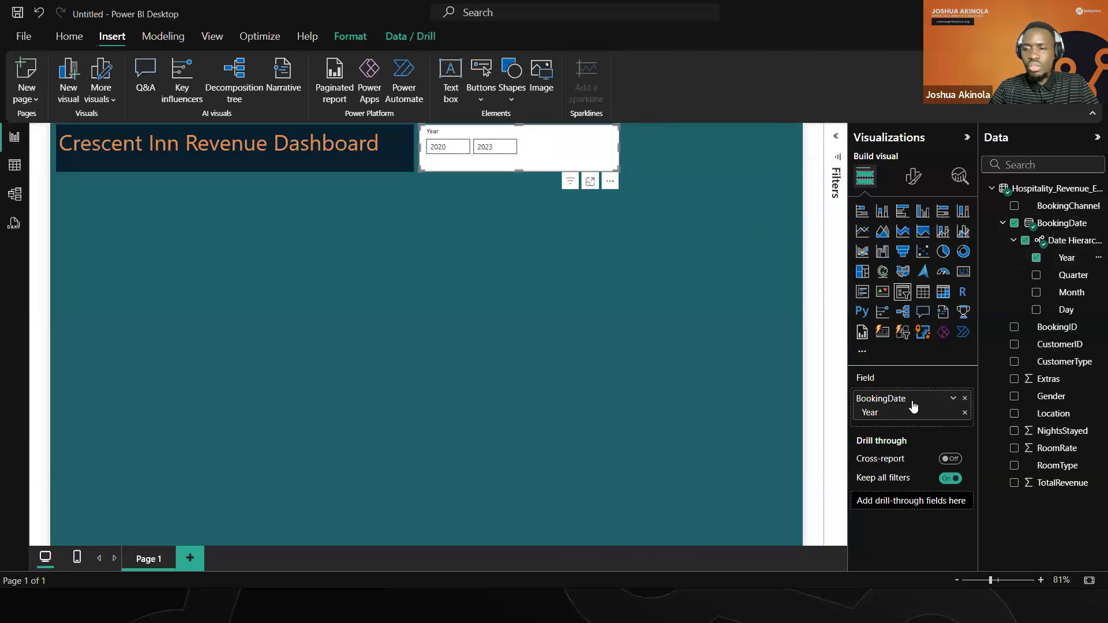
{"action": "left_click_drag", "start_coordinate": [523, 176], "coordinate": [466, 183]}
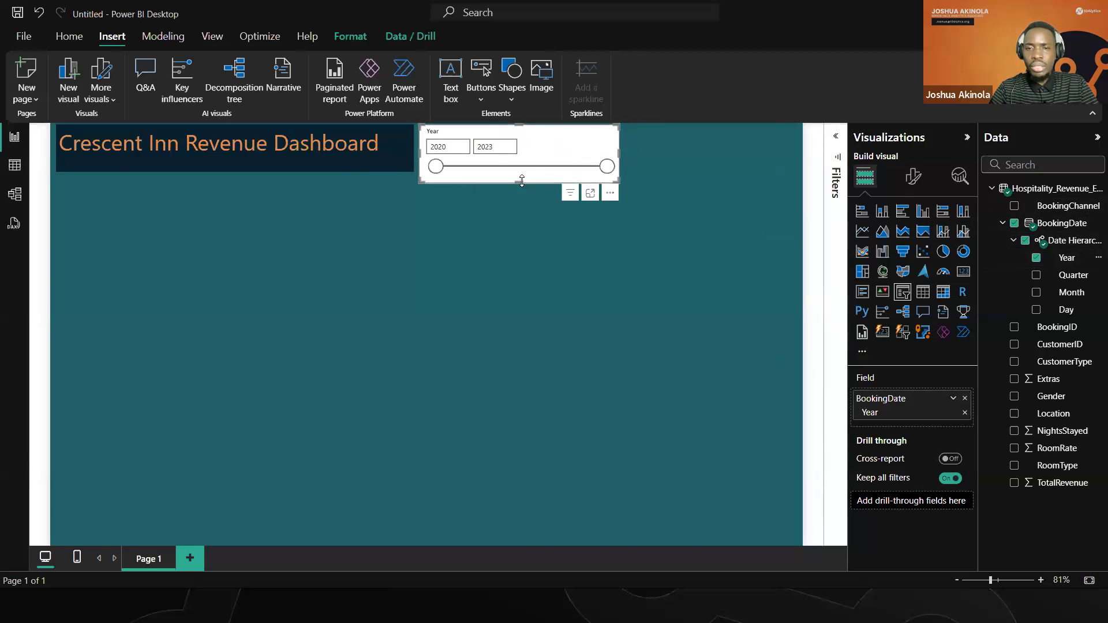
{"action": "key", "text": "ctrl+z"}
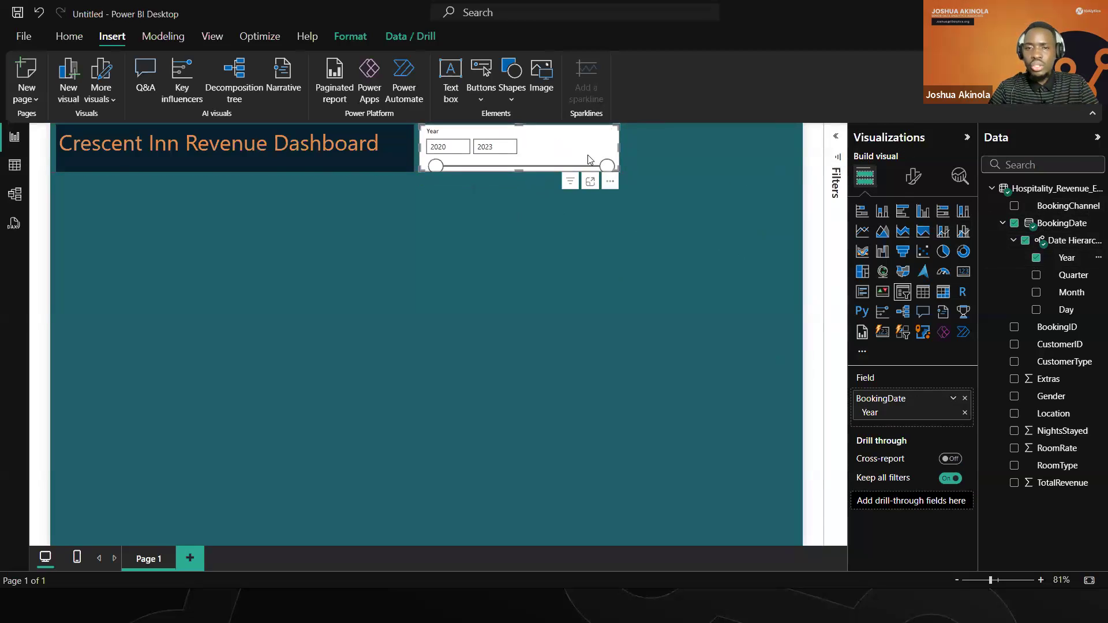
- Change the year slicer's style to Tile in its slicer settings
{"action": "left_click", "coordinate": [912, 179]}
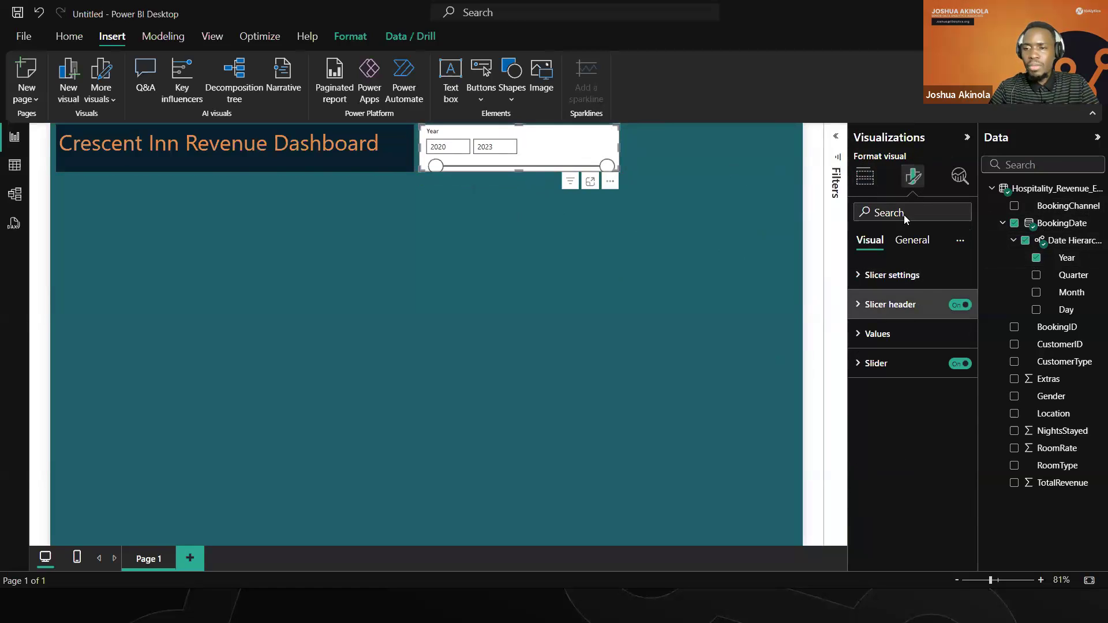
{"action": "left_click", "coordinate": [879, 279]}
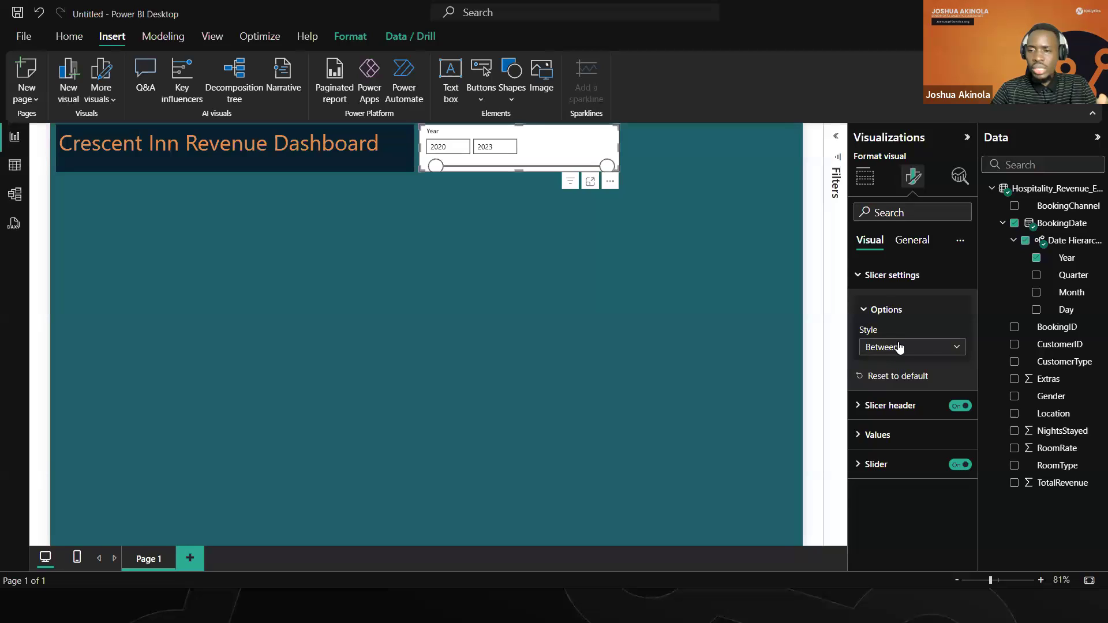
{"action": "left_click", "coordinate": [927, 351]}
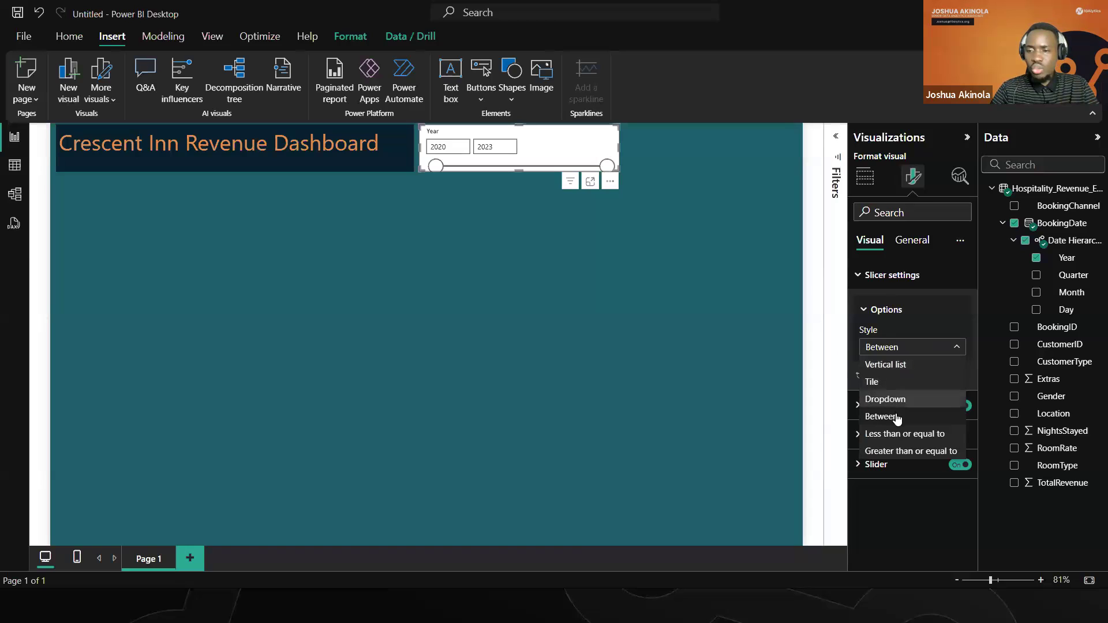
{"action": "key", "text": "Escape"}
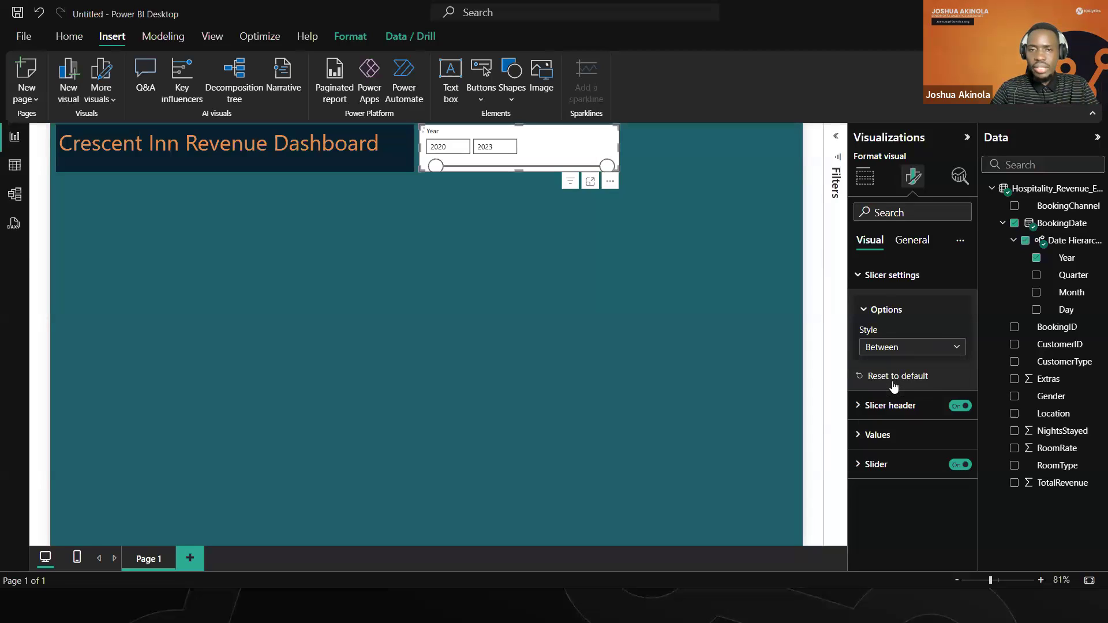
- Test the slicer by selecting the 2020, 2021, 2022 and 2023 tiles in turn, and clear the selection
{"action": "left_click", "coordinate": [583, 153]}
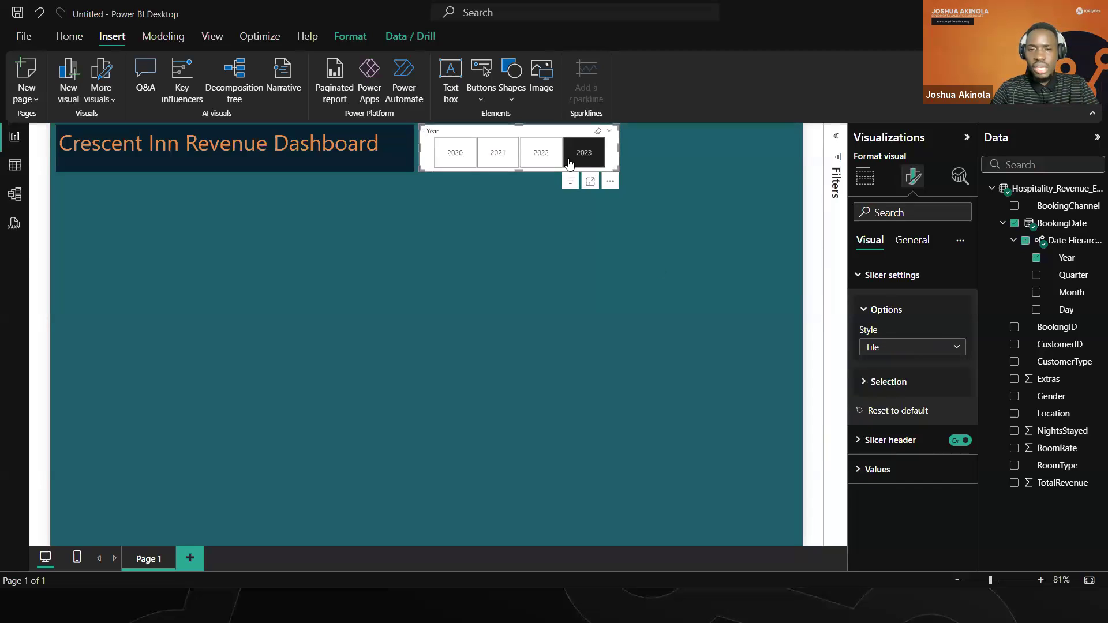
{"action": "left_click", "coordinate": [457, 150]}
{"action": "left_click", "coordinate": [497, 152]}
{"action": "left_click", "coordinate": [540, 153]}
{"action": "left_click", "coordinate": [585, 154]}
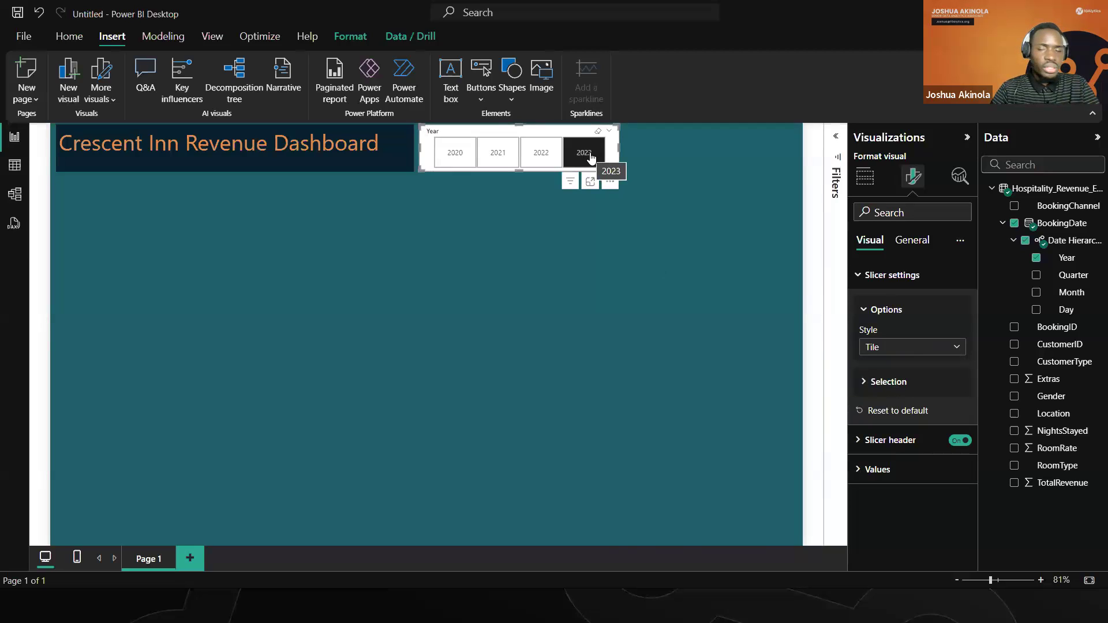
{"action": "left_click", "coordinate": [592, 159]}
- Narrow the year slicer slightly from its right edge and try its year tiles, leaving none selected
{"action": "left_click_drag", "start_coordinate": [619, 148], "coordinate": [610, 147]}
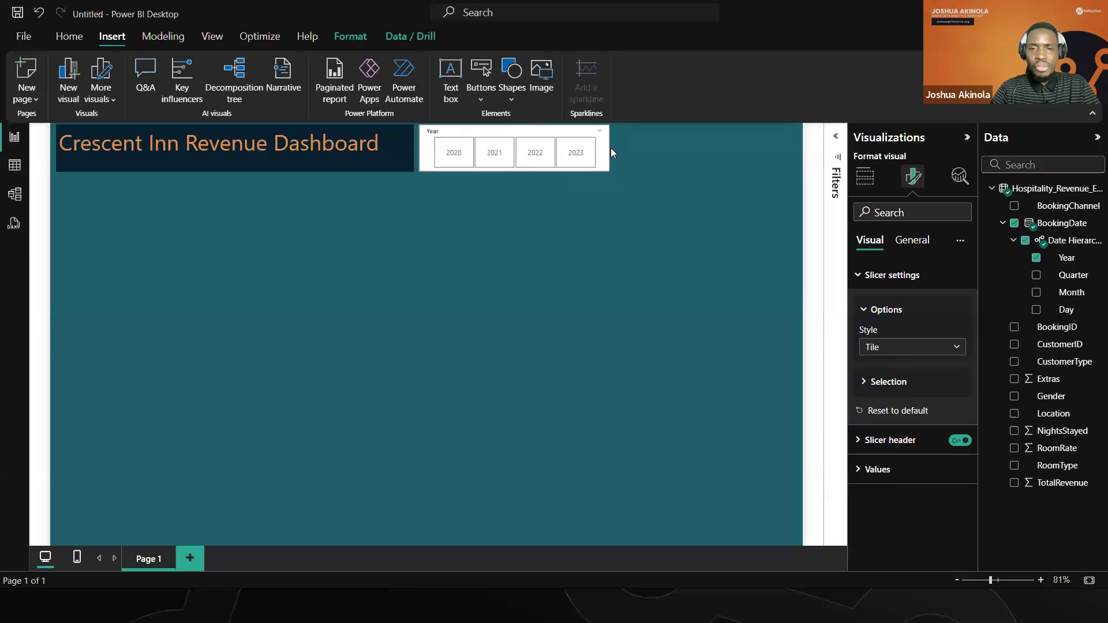
{"action": "left_click", "coordinate": [562, 151]}
{"action": "left_click", "coordinate": [538, 149]}
{"action": "left_click", "coordinate": [456, 143]}
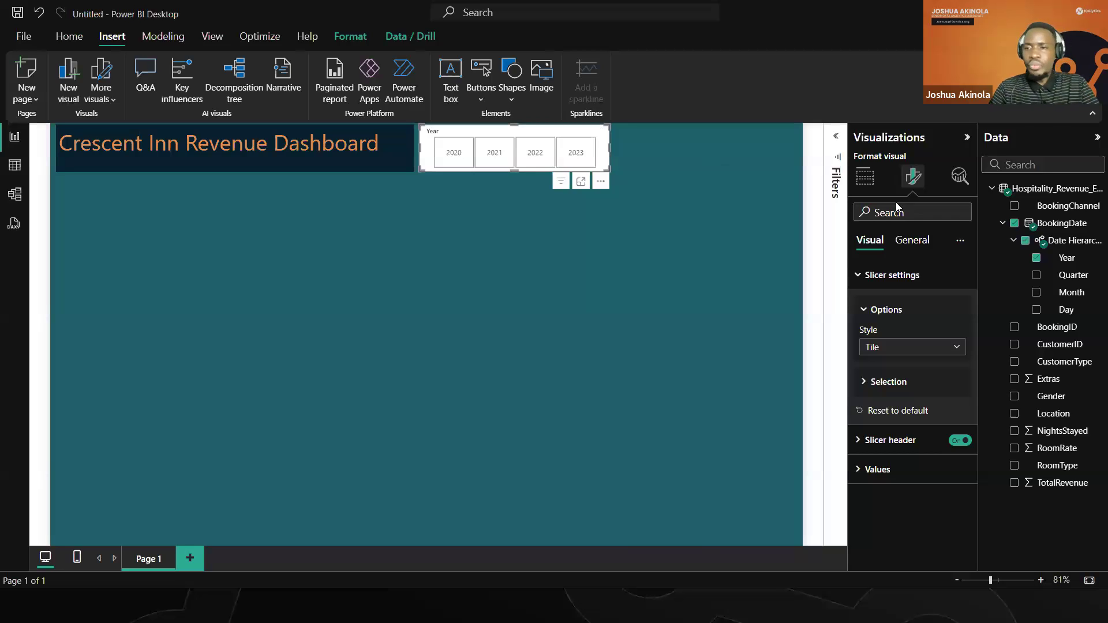
- Set the slicer header's font to Segoe UI Semibold
{"action": "left_click", "coordinate": [859, 276]}
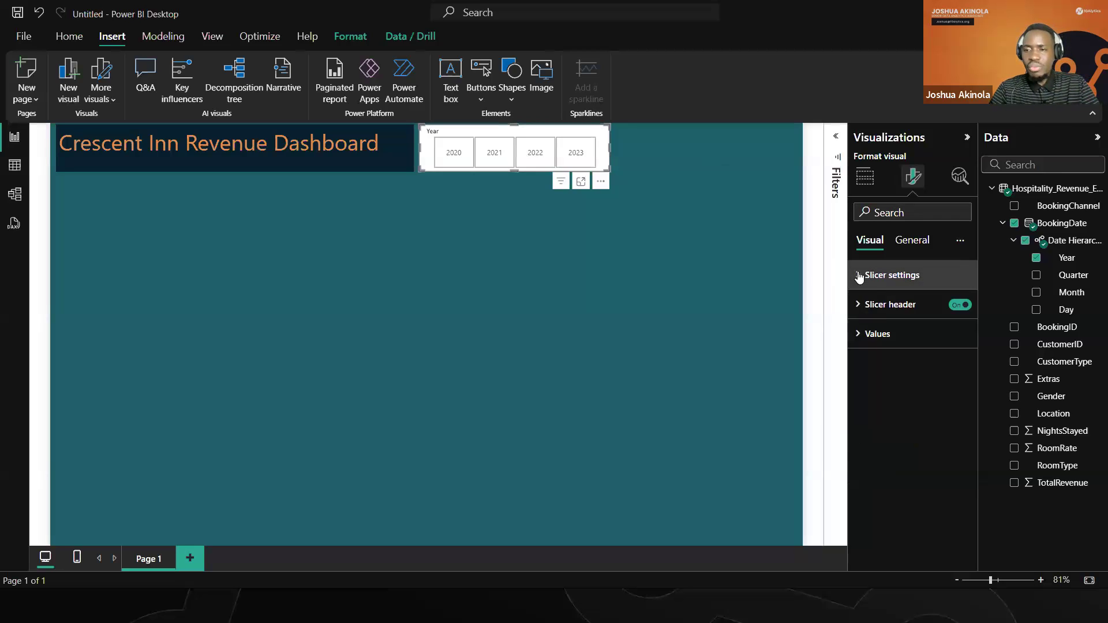
{"action": "left_click", "coordinate": [863, 307]}
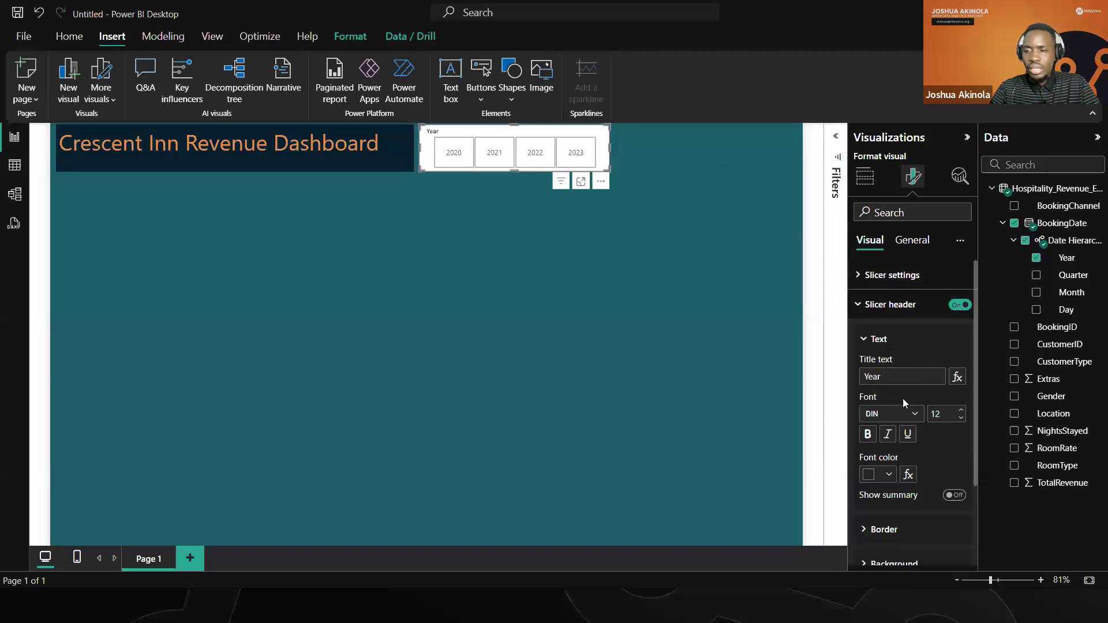
{"action": "left_click", "coordinate": [914, 414]}
{"action": "scroll", "coordinate": [880, 390], "scroll_direction": "down", "scroll_amount": 3}
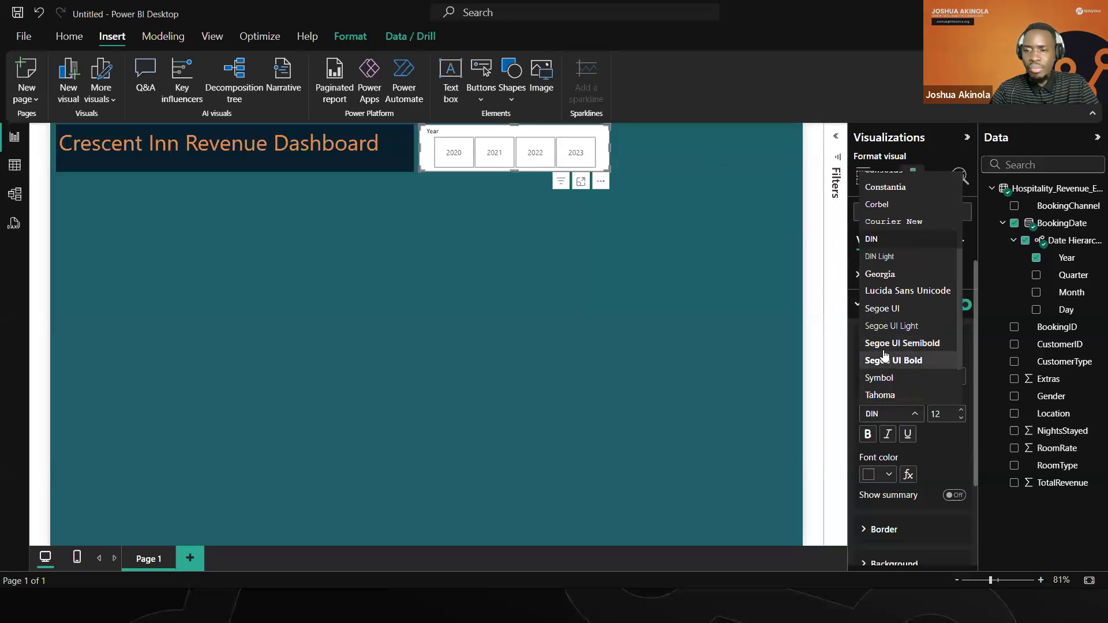
{"action": "left_click", "coordinate": [890, 344]}
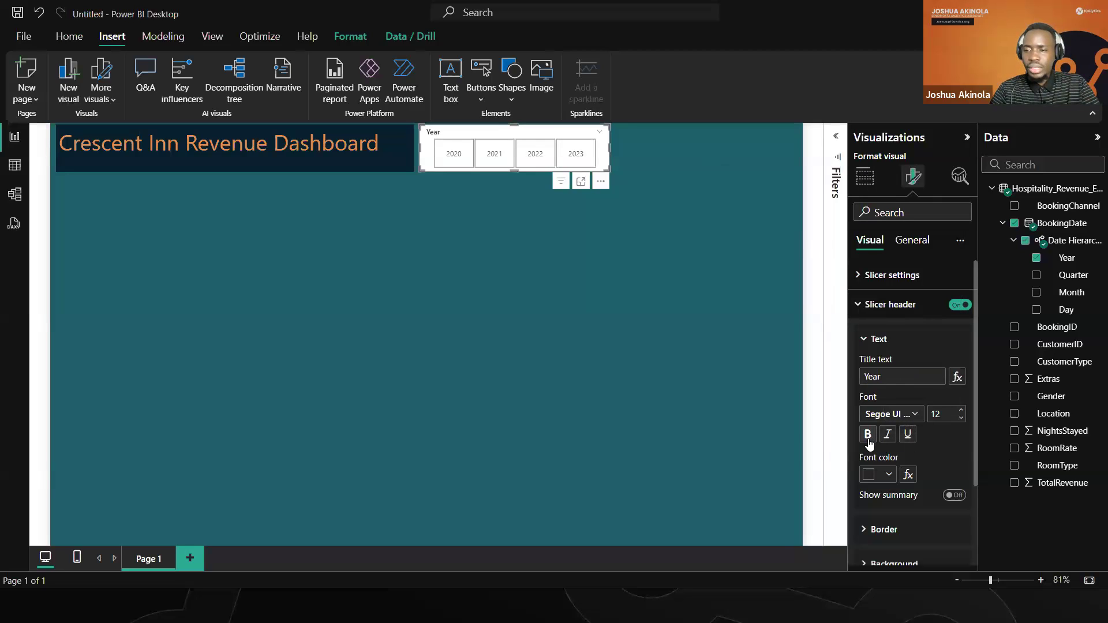
{"action": "left_click", "coordinate": [889, 475]}
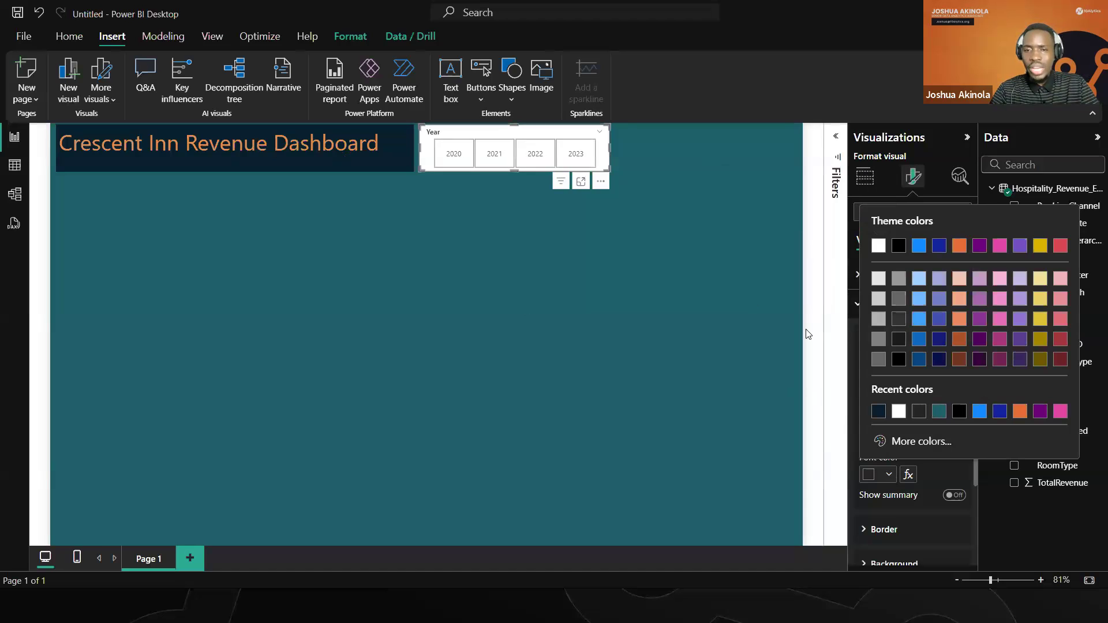
{"action": "left_click", "coordinate": [557, 344]}
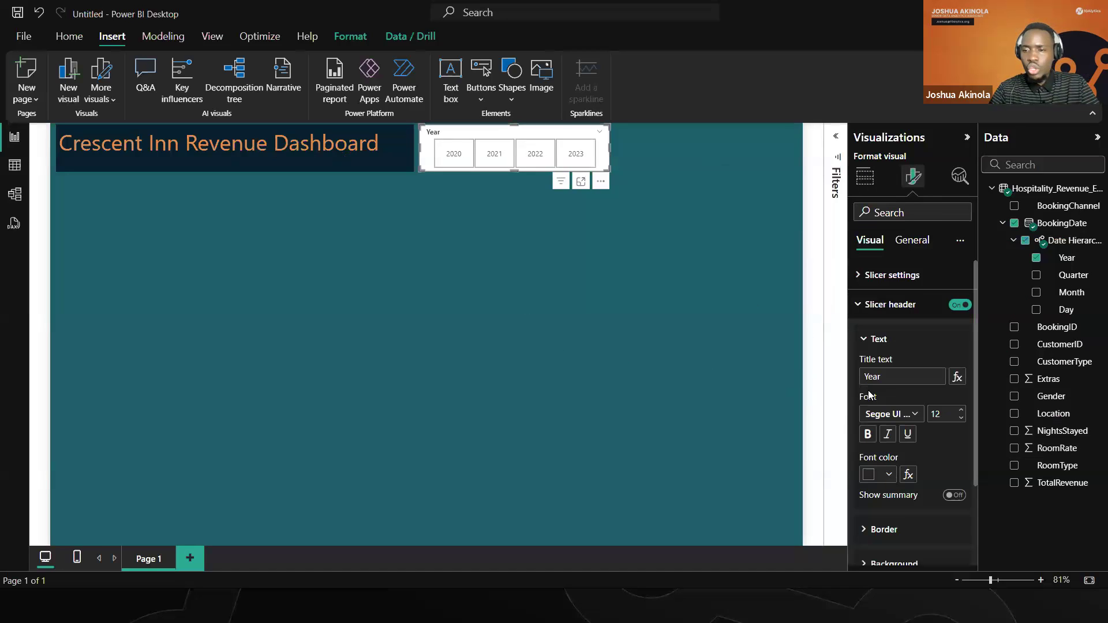
{"action": "left_click", "coordinate": [889, 476]}
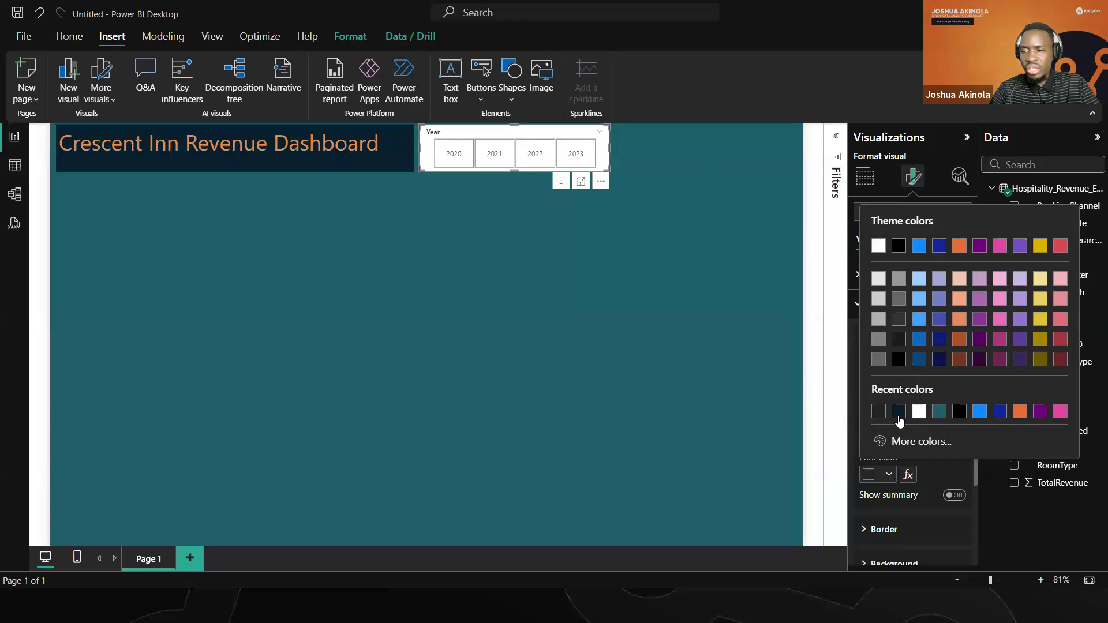
{"action": "left_click", "coordinate": [727, 427]}
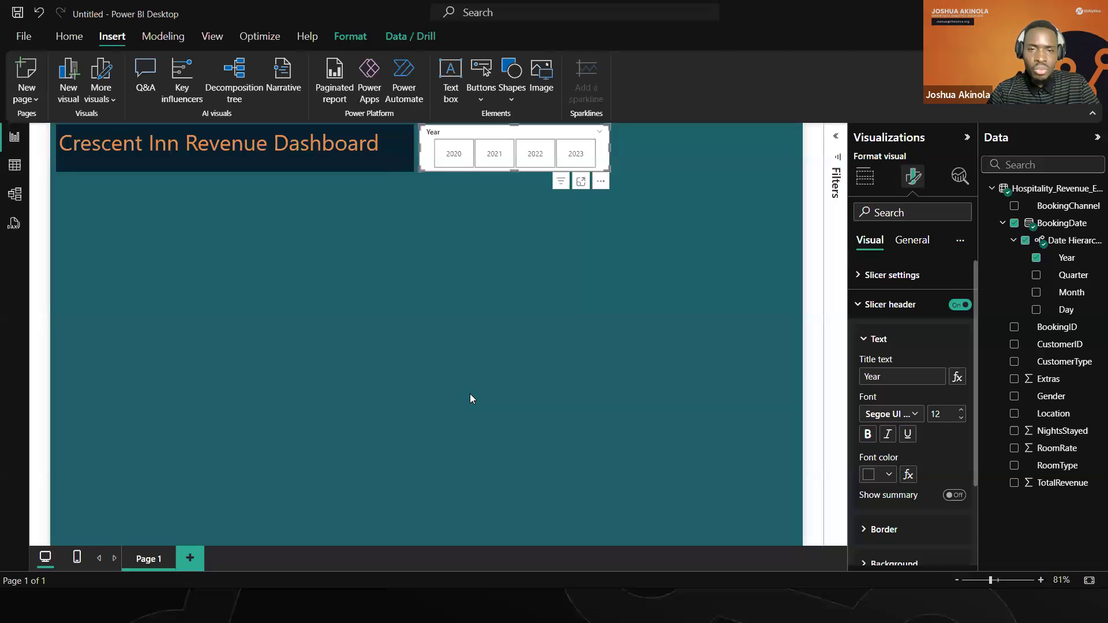
- Switch to the PowerPoint slide with the color codes and copy the chart color #E68C4B
{"action": "key", "text": "alt+Tab"}
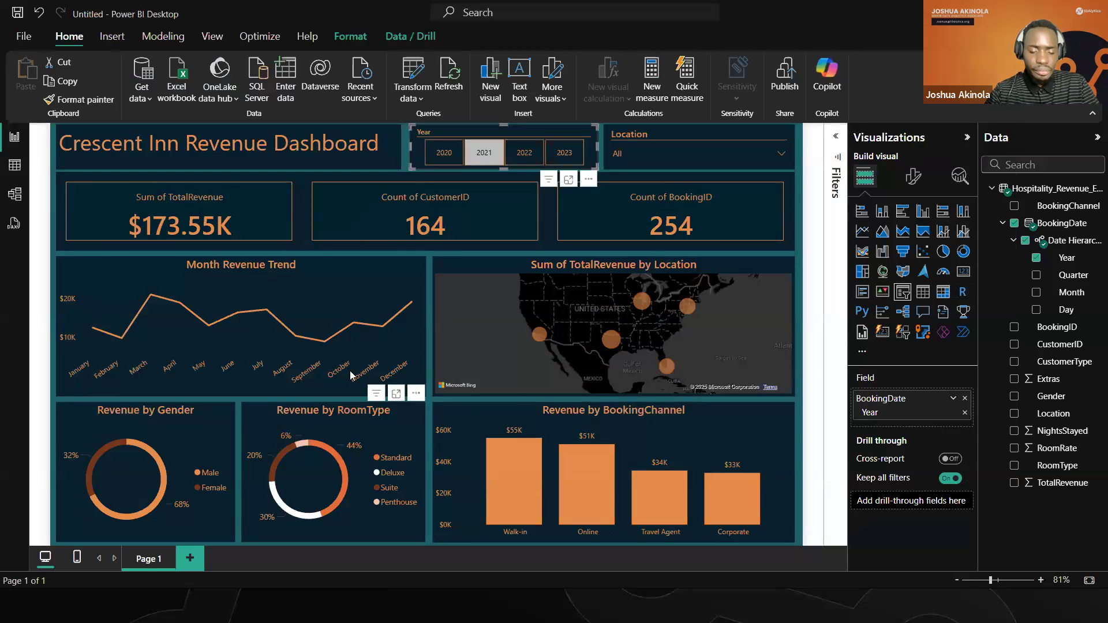
{"action": "key", "text": "alt+Tab"}
{"action": "key", "text": "alt+Tab"}
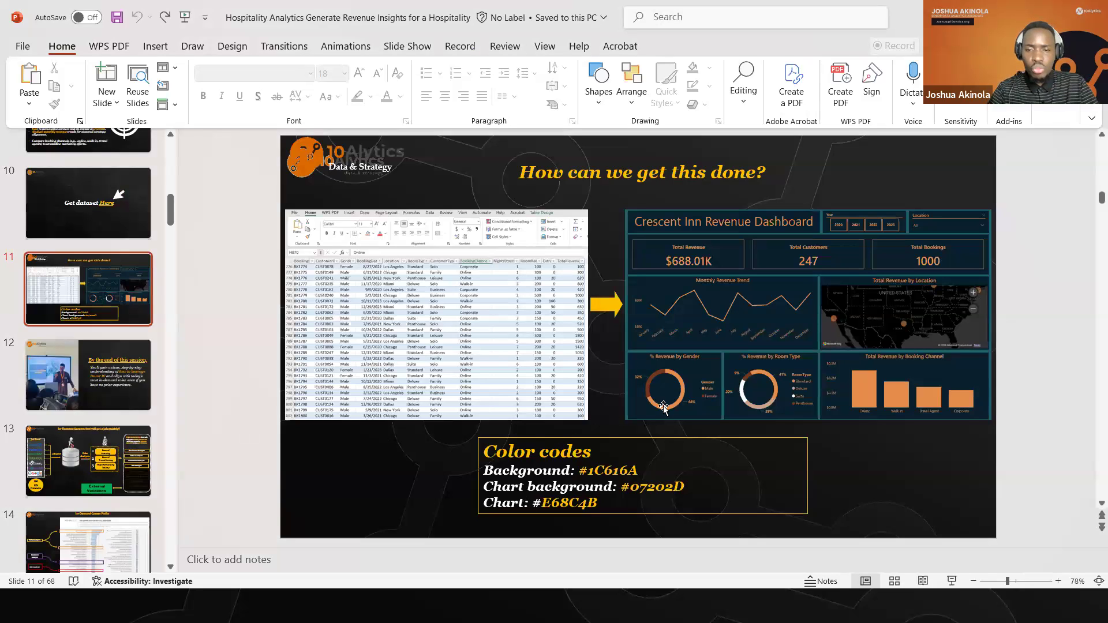
{"action": "left_click_drag", "start_coordinate": [532, 505], "coordinate": [596, 497]}
{"action": "key", "text": "ctrl+c"}
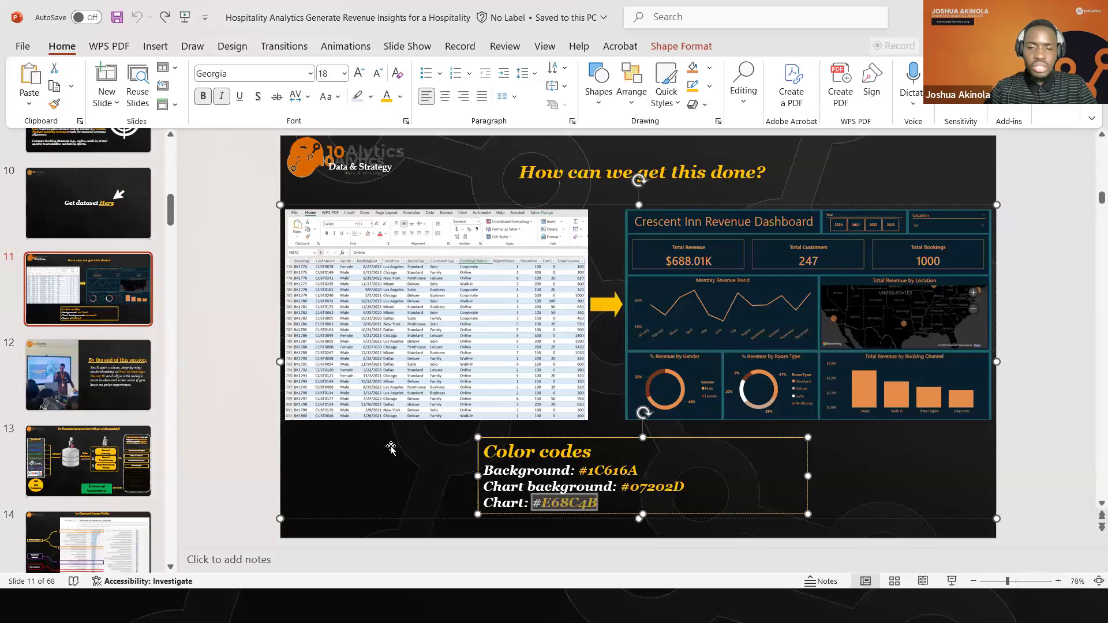
- Return to the unfinished Power BI report and set the slicer header's font color to #E68C4B
{"action": "key", "text": "alt+Tab"}
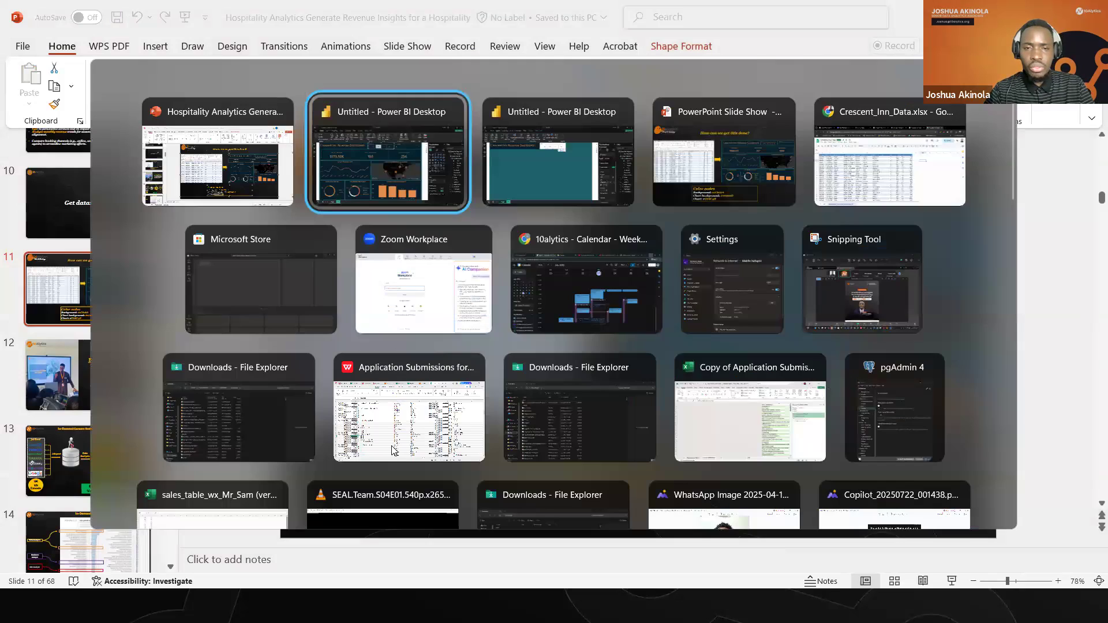
{"action": "key", "text": "alt+Tab"}
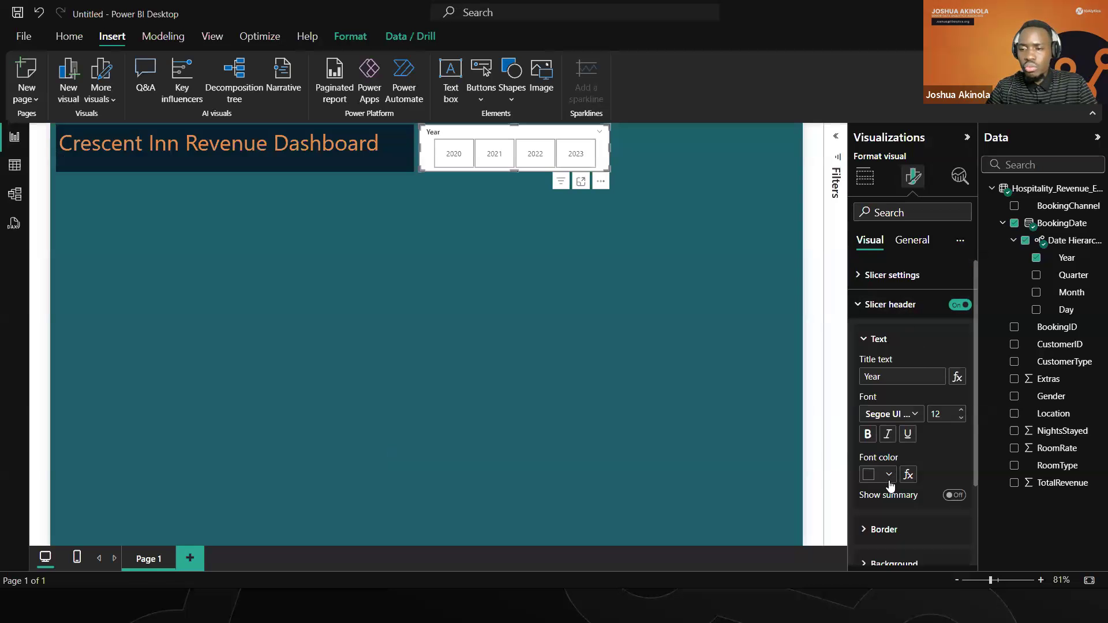
{"action": "left_click", "coordinate": [889, 474]}
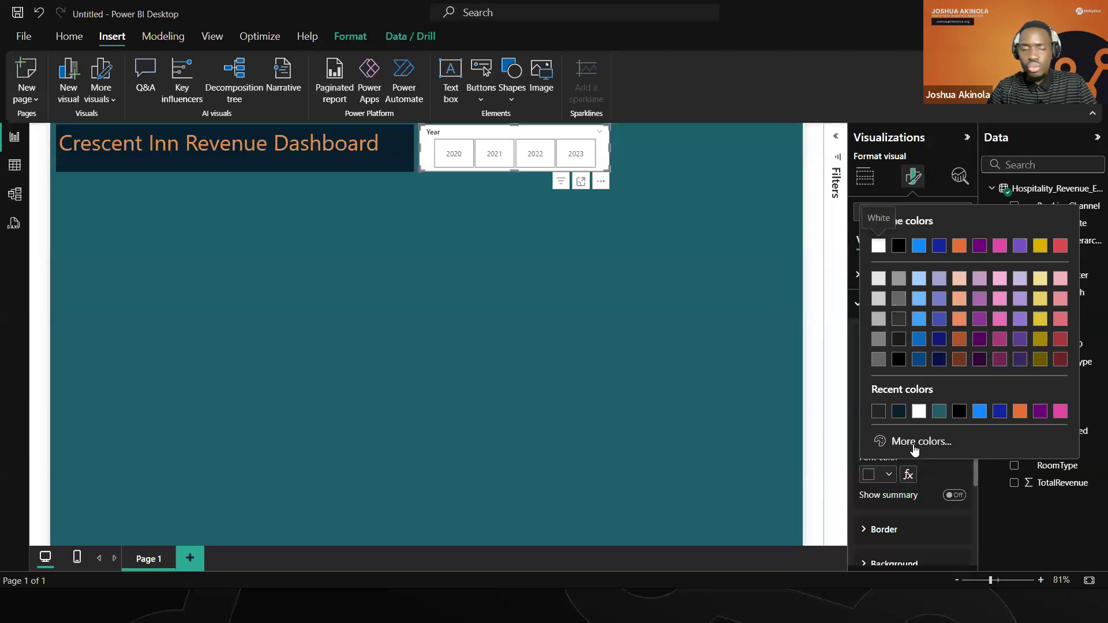
{"action": "left_click", "coordinate": [896, 444]}
{"action": "key", "text": "ctrl+v"}
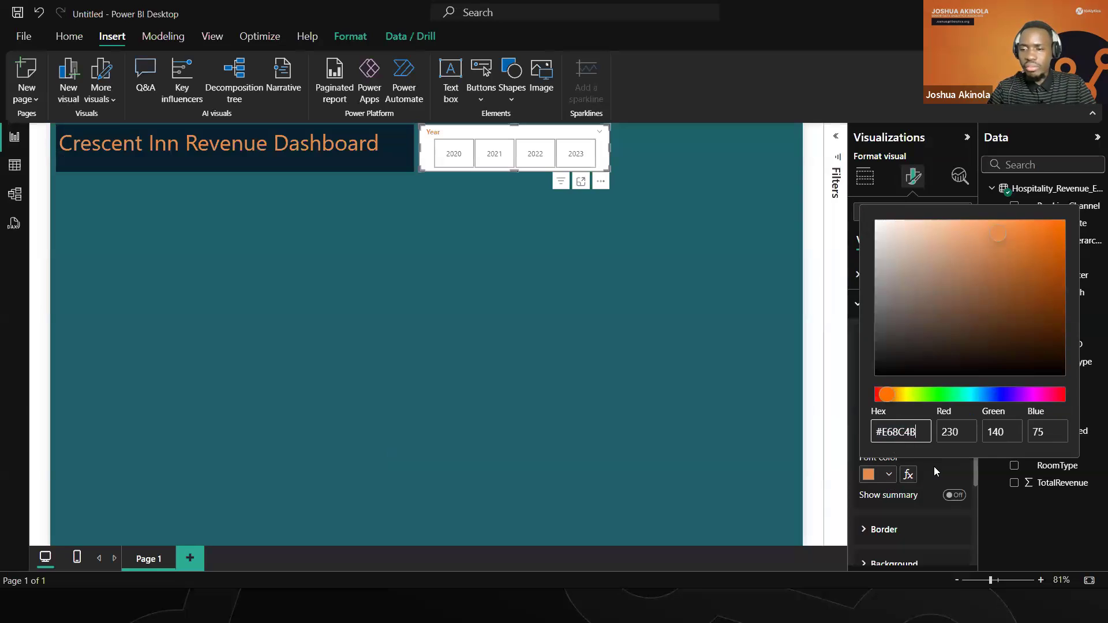
{"action": "left_click", "coordinate": [934, 471]}
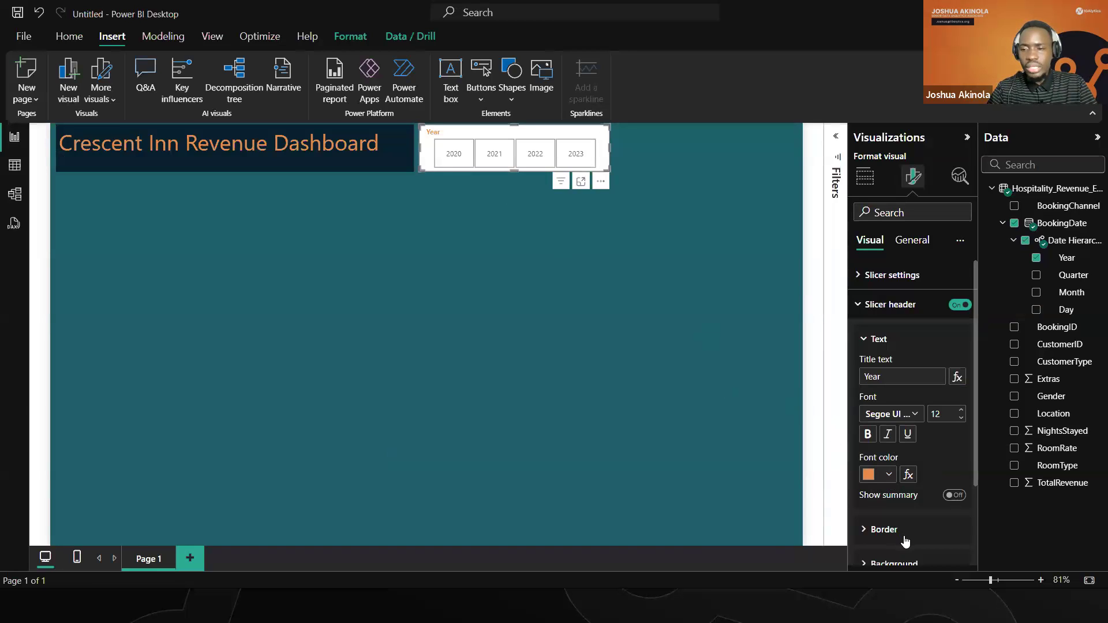
- Add a bottom border to the slicer header and color it with the recent orange
{"action": "scroll", "coordinate": [905, 541], "scroll_direction": "down", "scroll_amount": 1}
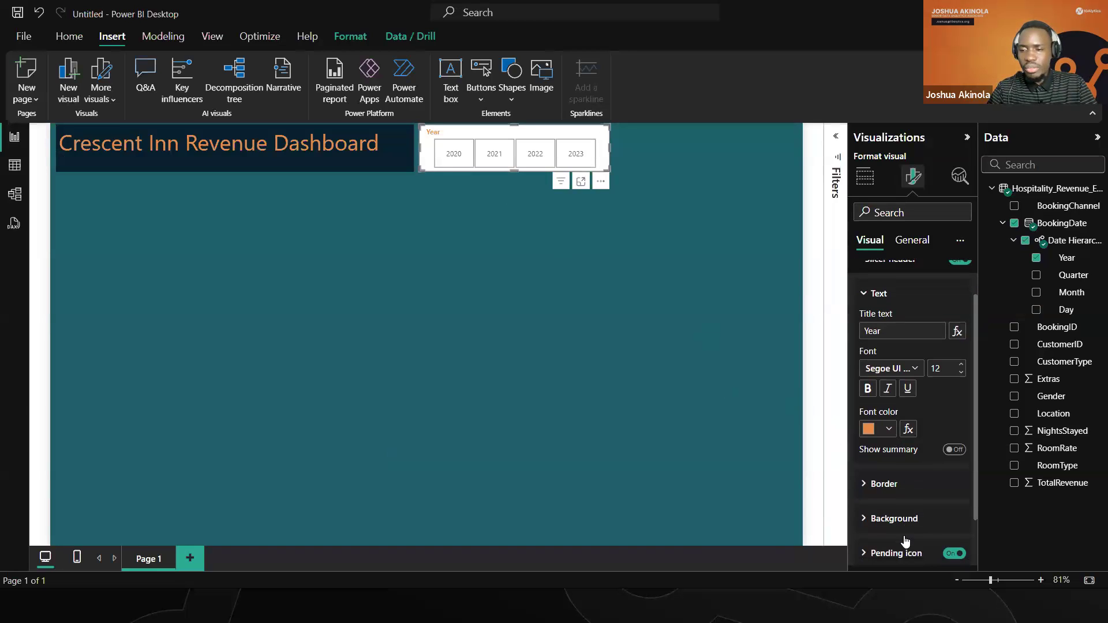
{"action": "left_click", "coordinate": [896, 474]}
{"action": "scroll", "coordinate": [895, 477], "scroll_direction": "down", "scroll_amount": 1}
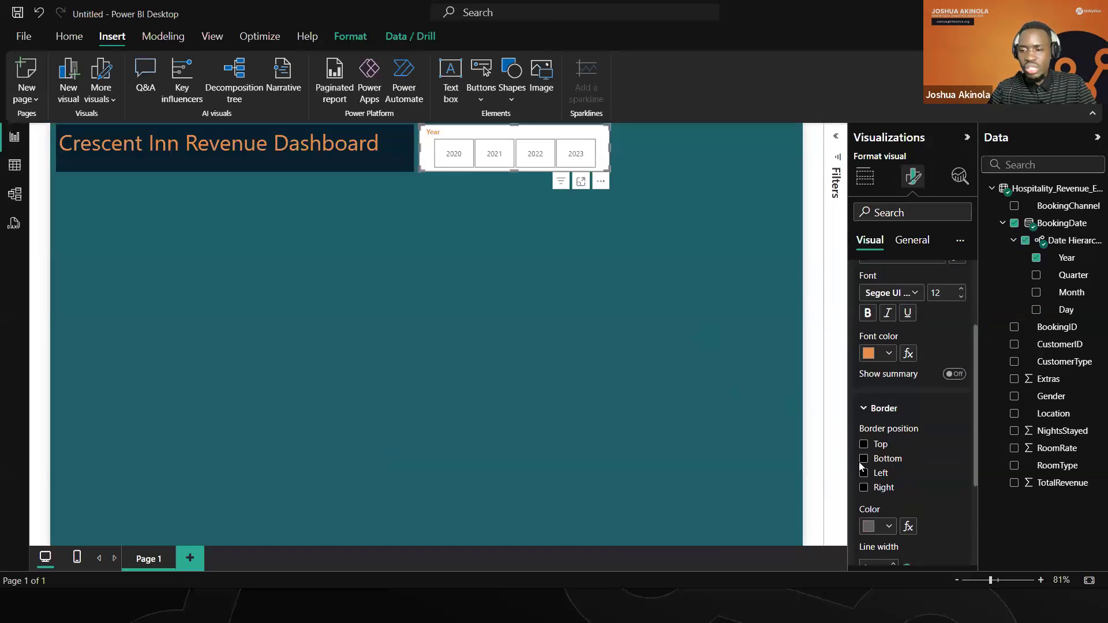
{"action": "left_click", "coordinate": [864, 460]}
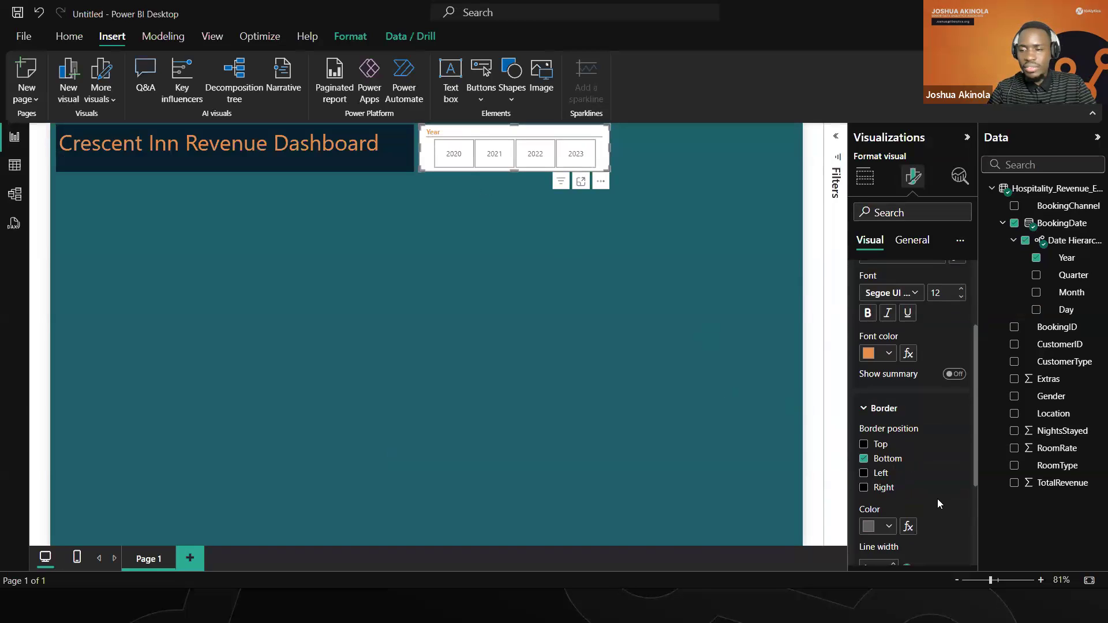
{"action": "scroll", "coordinate": [937, 499], "scroll_direction": "down", "scroll_amount": 1}
{"action": "left_click", "coordinate": [888, 492]}
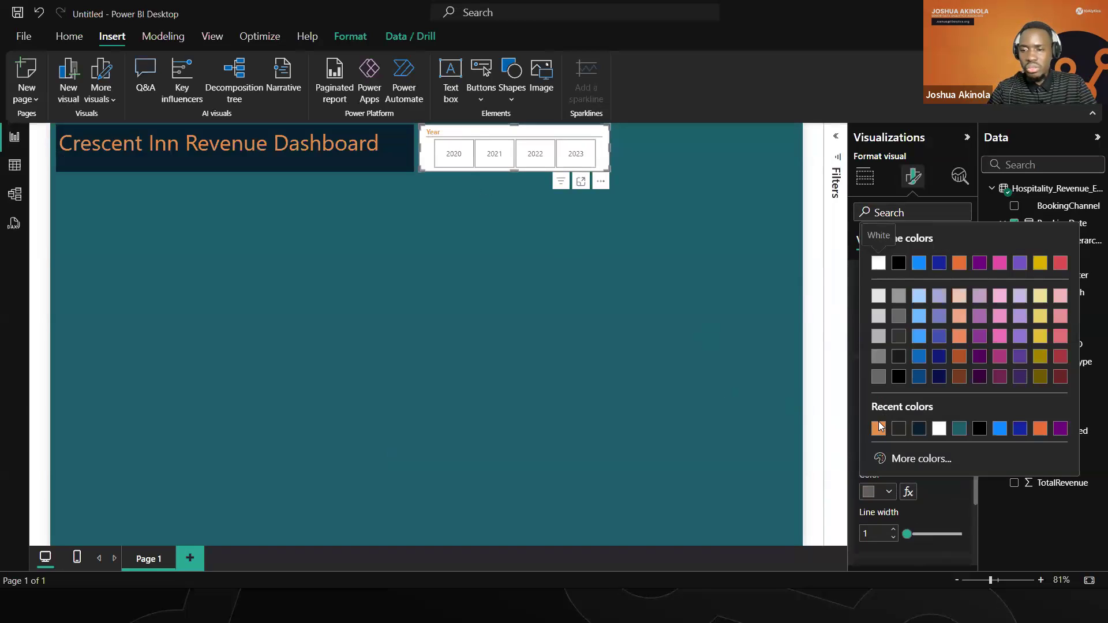
{"action": "left_click", "coordinate": [876, 430]}
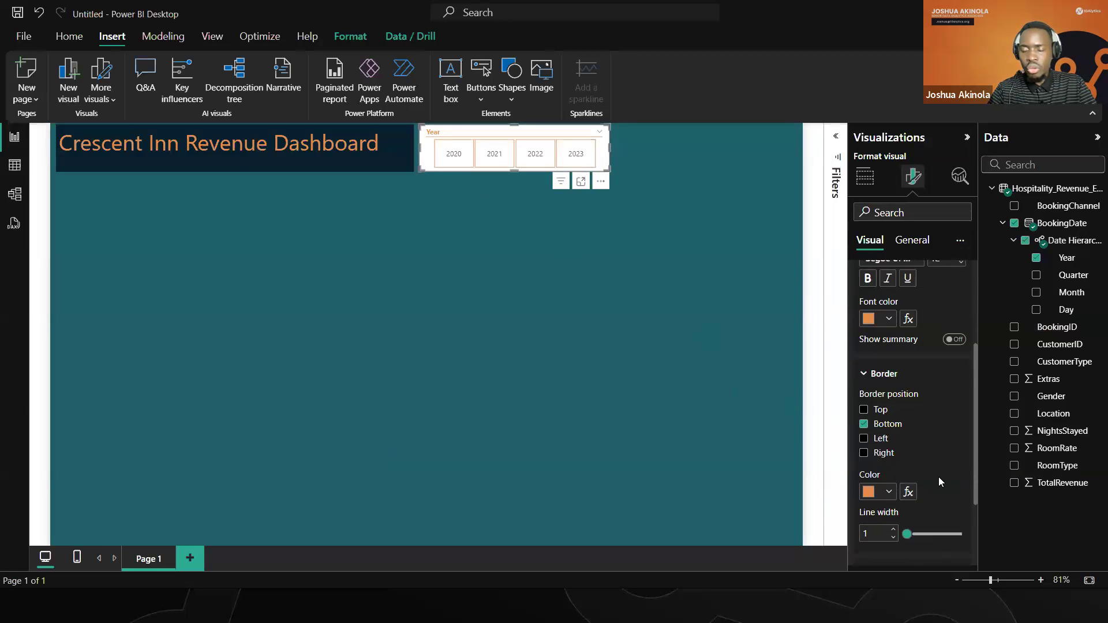
- Set the slicer header's background to the recent dark navy that matches the dashboard title
{"action": "scroll", "coordinate": [939, 476], "scroll_direction": "down", "scroll_amount": 3}
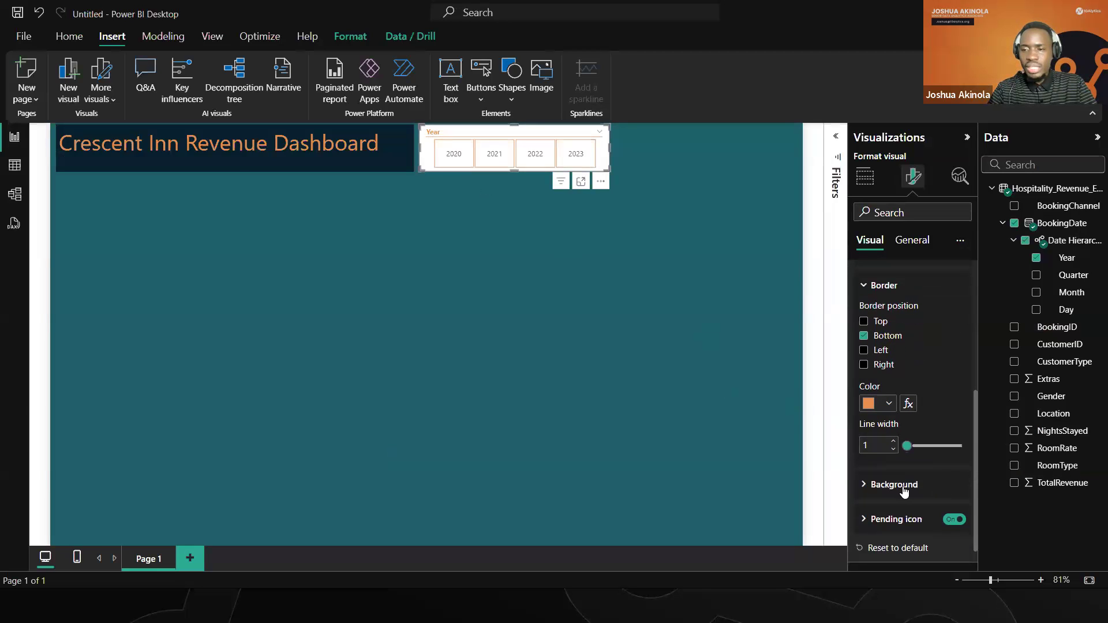
{"action": "left_click", "coordinate": [903, 490]}
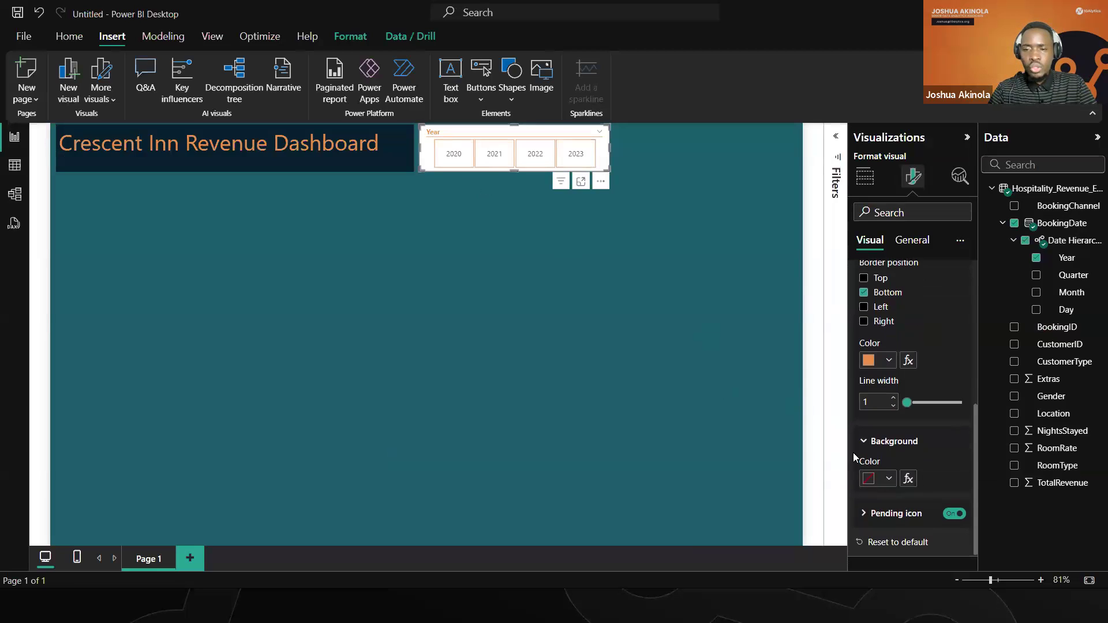
{"action": "mouse_move", "coordinate": [339, 160]}
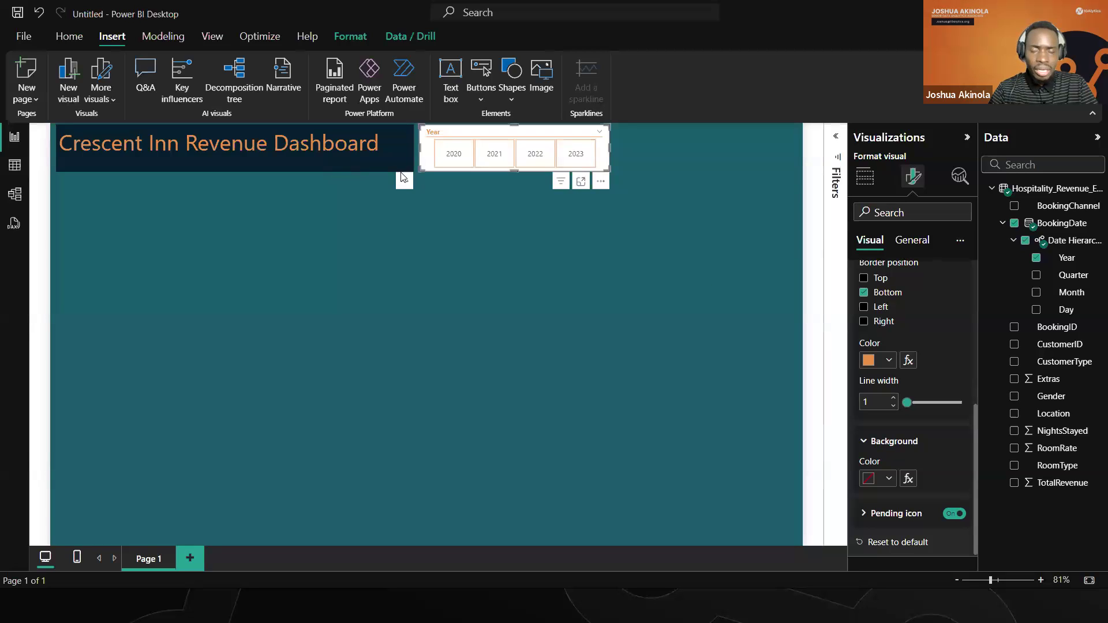
{"action": "left_click", "coordinate": [889, 478]}
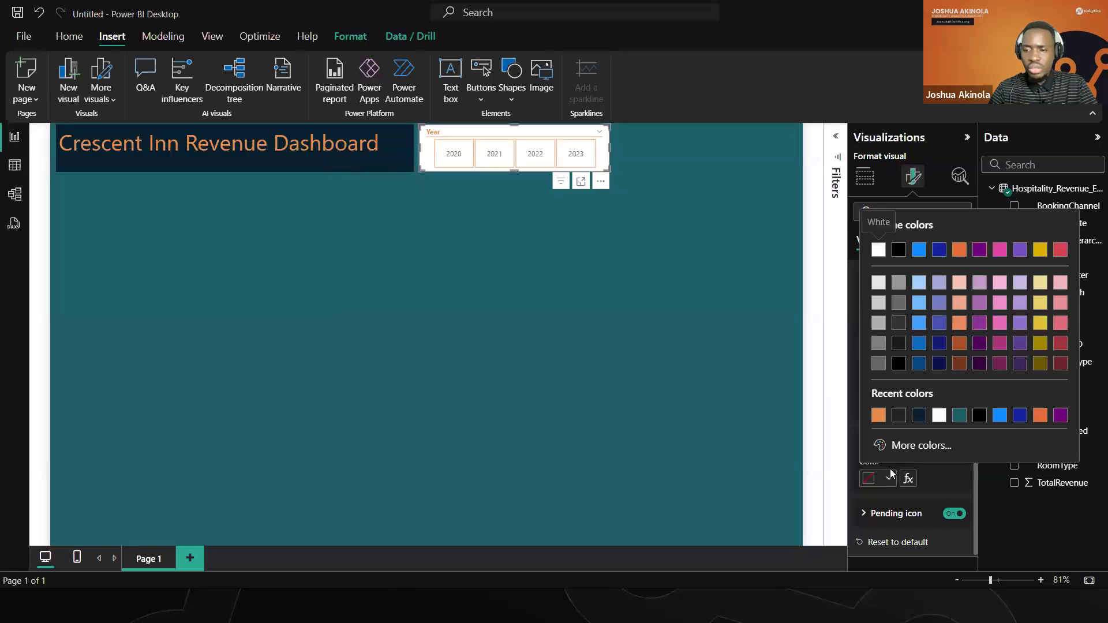
{"action": "left_click", "coordinate": [919, 416]}
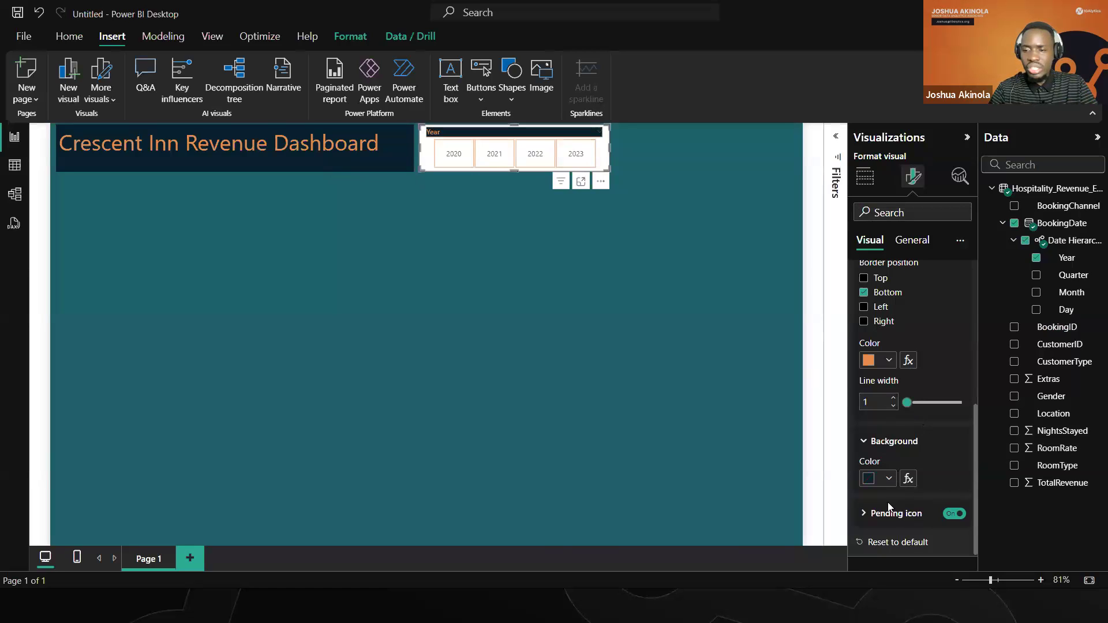
- Set the font color of the year slicer's values to the recent orange
{"action": "scroll", "coordinate": [889, 502], "scroll_direction": "down", "scroll_amount": 1}
{"action": "left_click", "coordinate": [868, 551]}
{"action": "scroll", "coordinate": [868, 548], "scroll_direction": "down", "scroll_amount": 6}
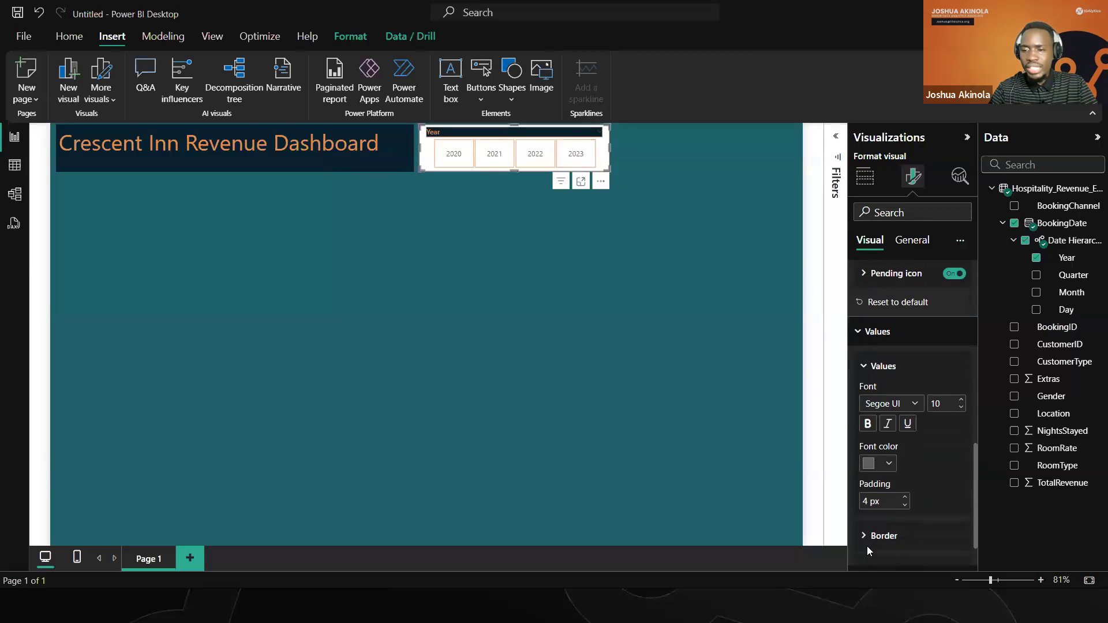
{"action": "left_click", "coordinate": [889, 451]}
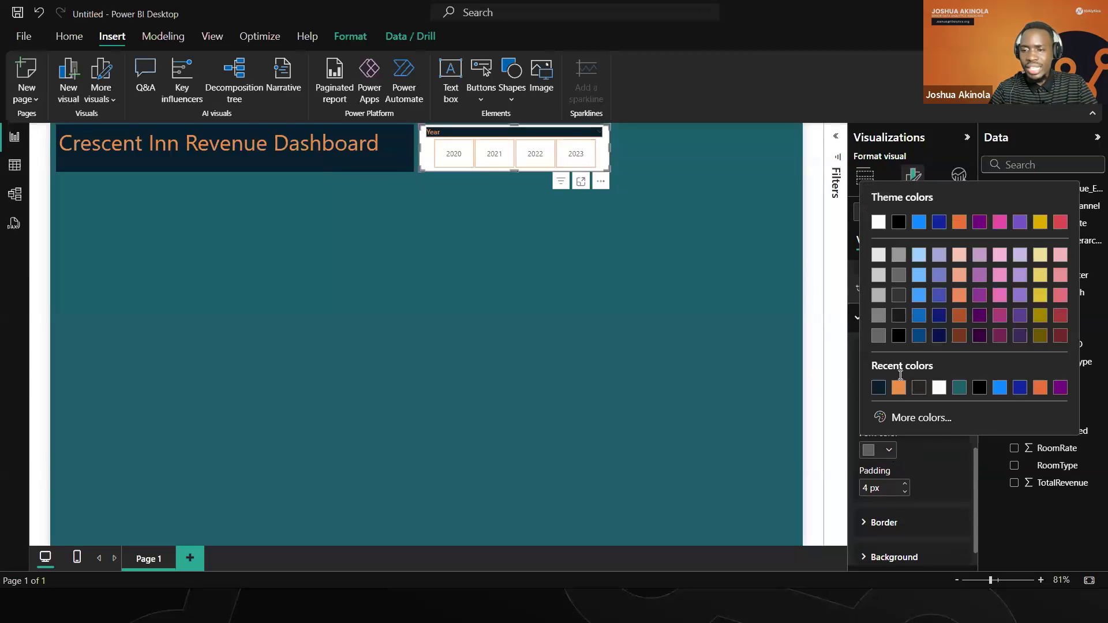
{"action": "left_click", "coordinate": [898, 388]}
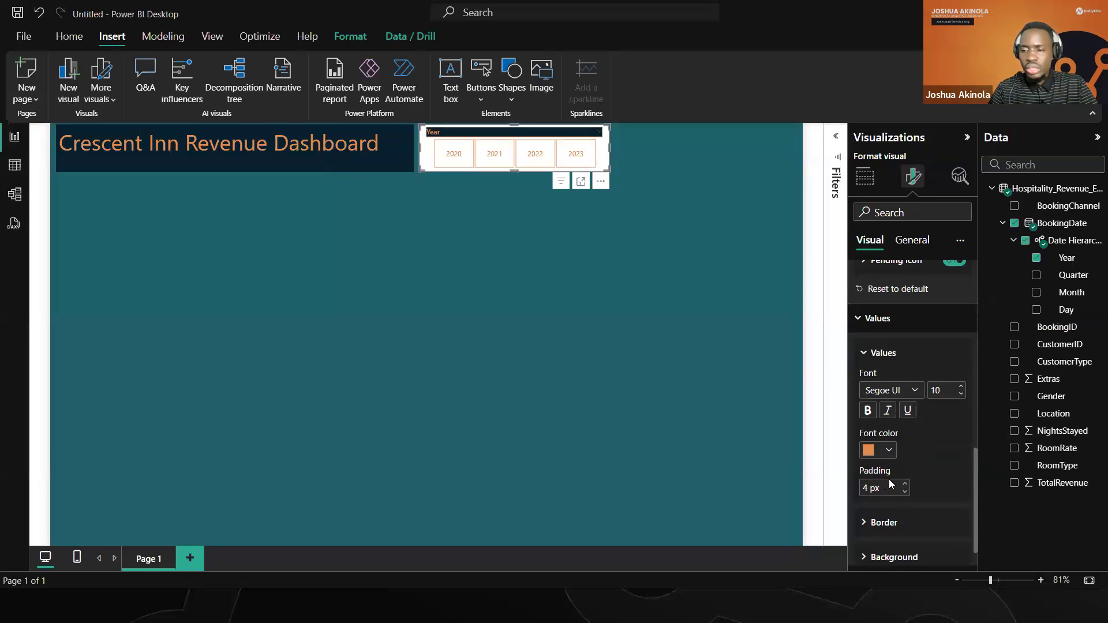
- Set the background of the year slicer's value tiles to the recent dark navy
{"action": "left_click", "coordinate": [883, 522]}
{"action": "scroll", "coordinate": [882, 527], "scroll_direction": "down", "scroll_amount": 3}
{"action": "scroll", "coordinate": [883, 530], "scroll_direction": "down", "scroll_amount": 3}
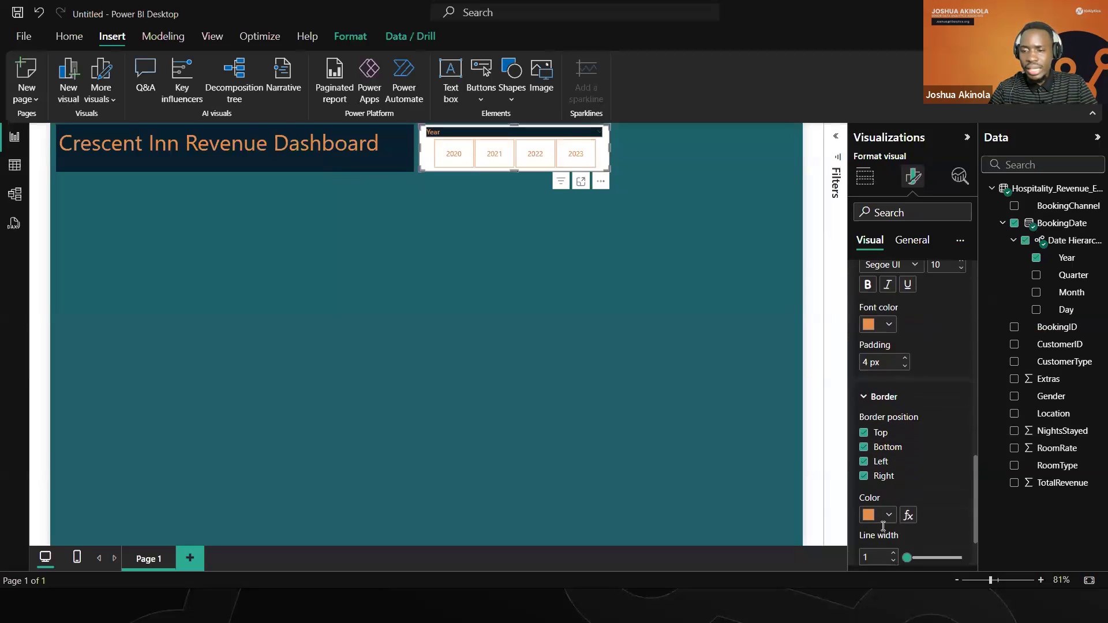
{"action": "scroll", "coordinate": [883, 530], "scroll_direction": "down", "scroll_amount": 1}
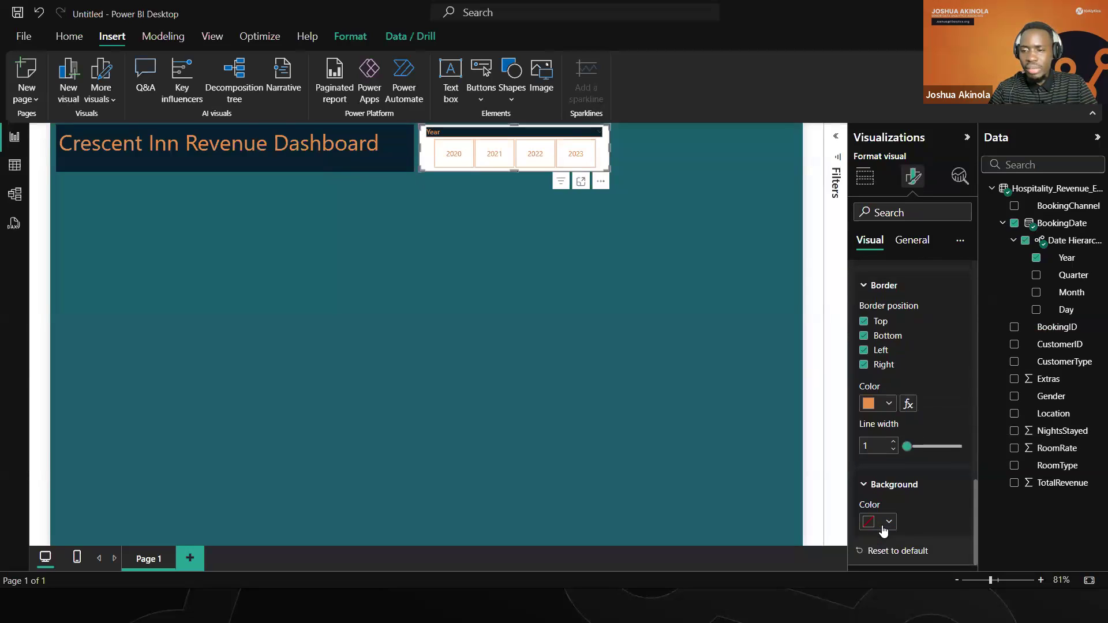
{"action": "left_click", "coordinate": [885, 523]}
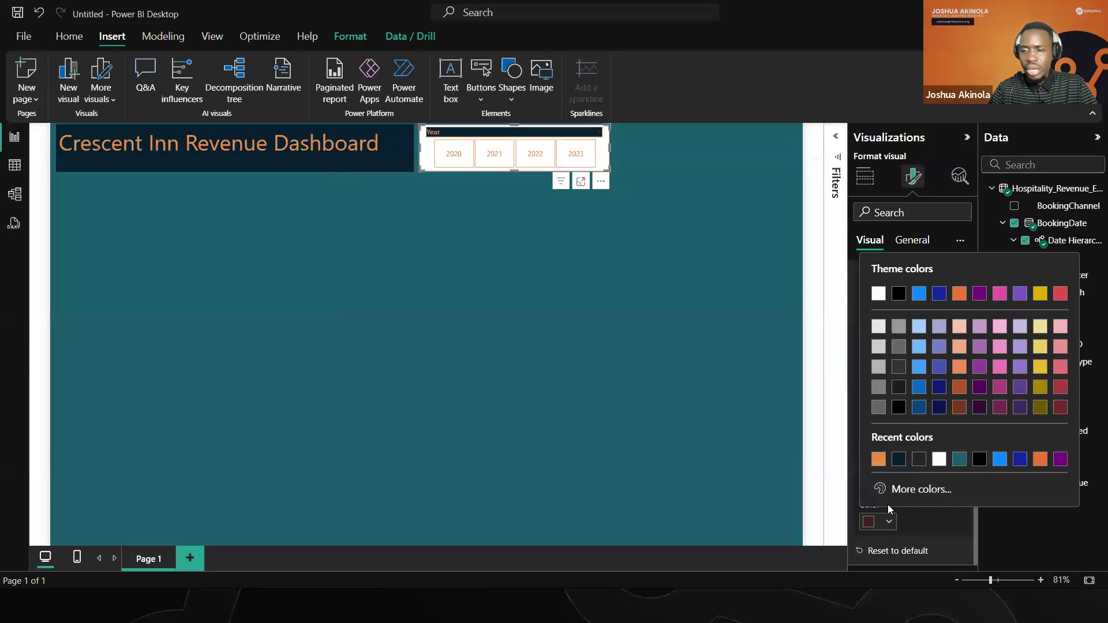
{"action": "left_click", "coordinate": [900, 461]}
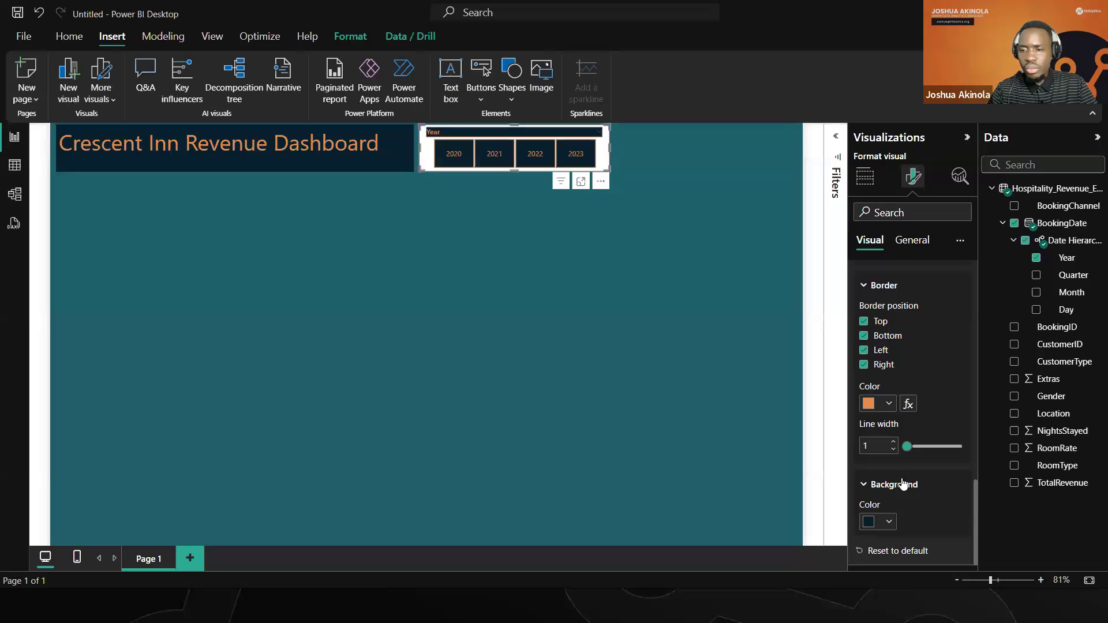
- Collapse the year slicer's Values settings and its header's Background, Border and Text settings
{"action": "scroll", "coordinate": [904, 483], "scroll_direction": "up", "scroll_amount": 8}
{"action": "scroll", "coordinate": [904, 483], "scroll_direction": "up", "scroll_amount": 3}
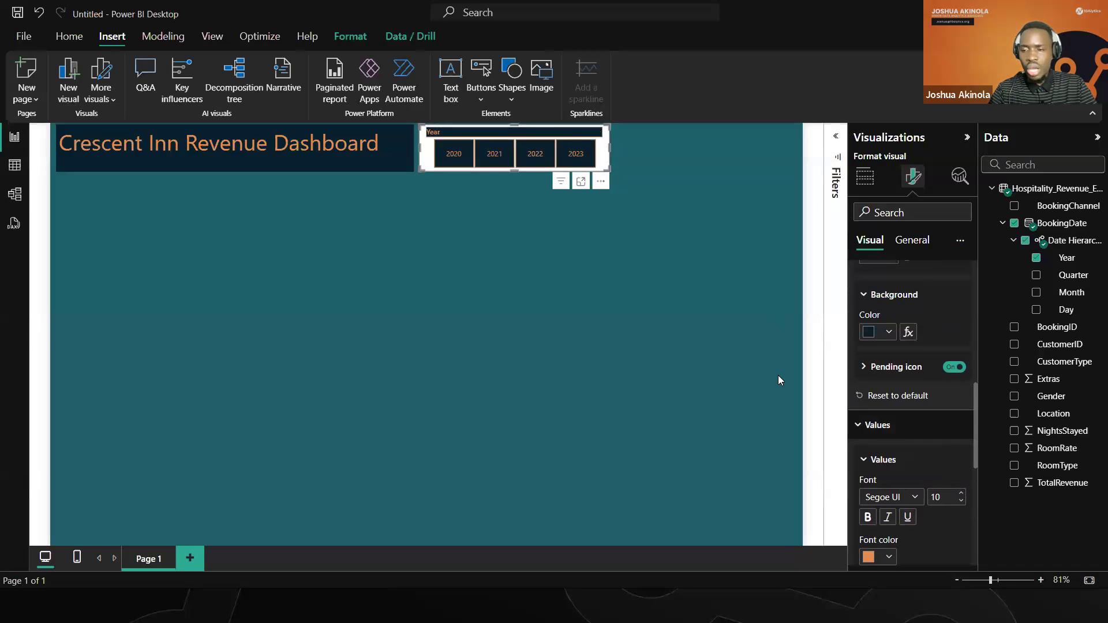
{"action": "left_click", "coordinate": [856, 432]}
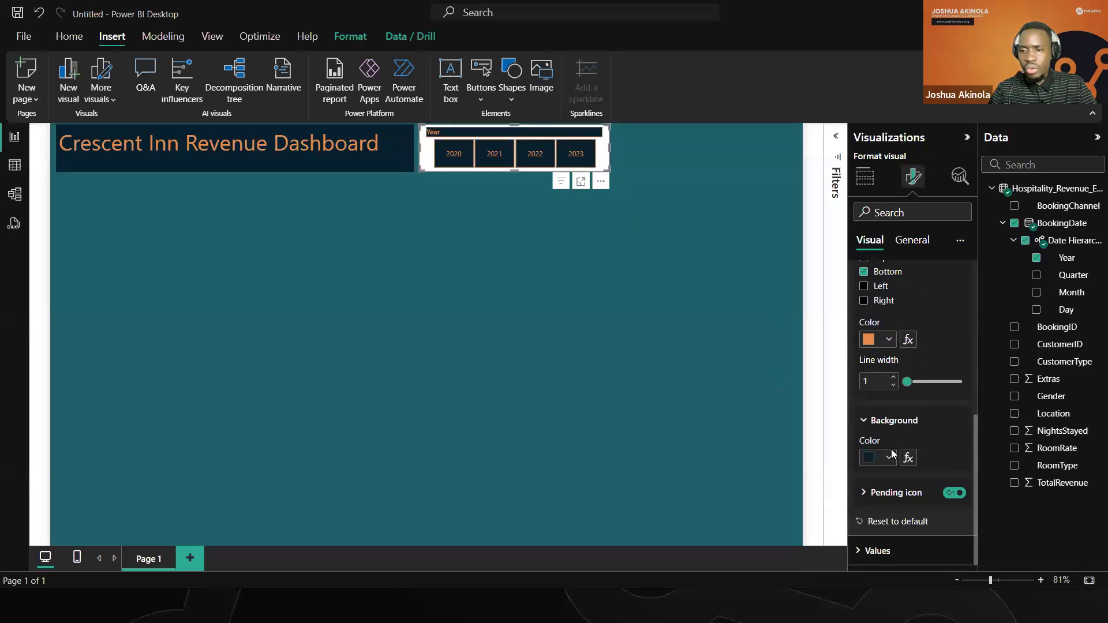
{"action": "left_click", "coordinate": [869, 422]}
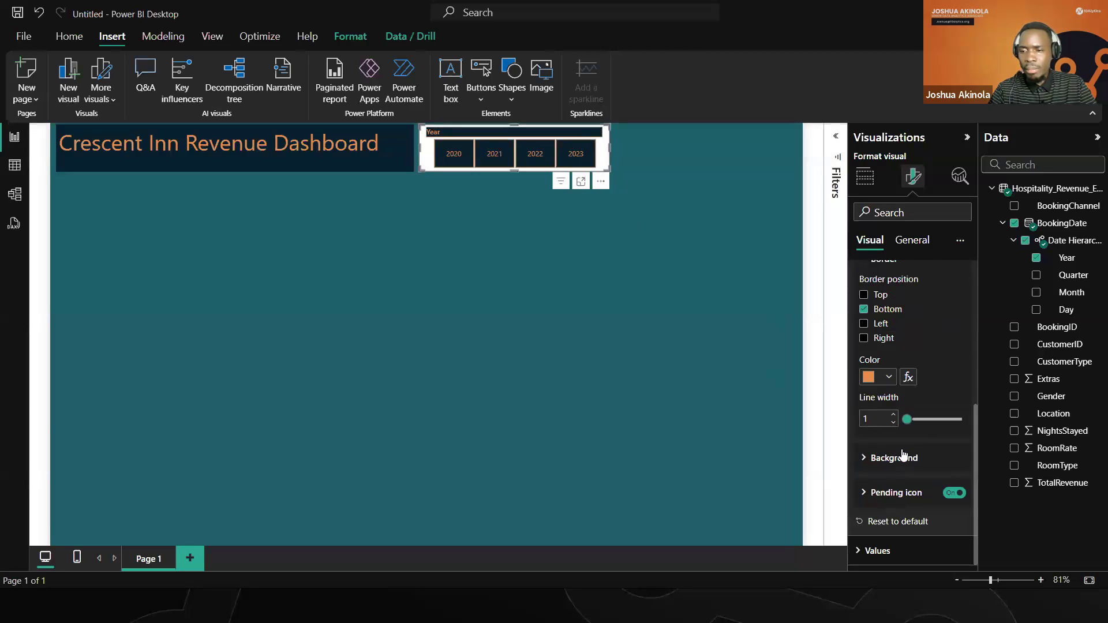
{"action": "scroll", "coordinate": [889, 378], "scroll_direction": "up", "scroll_amount": 1}
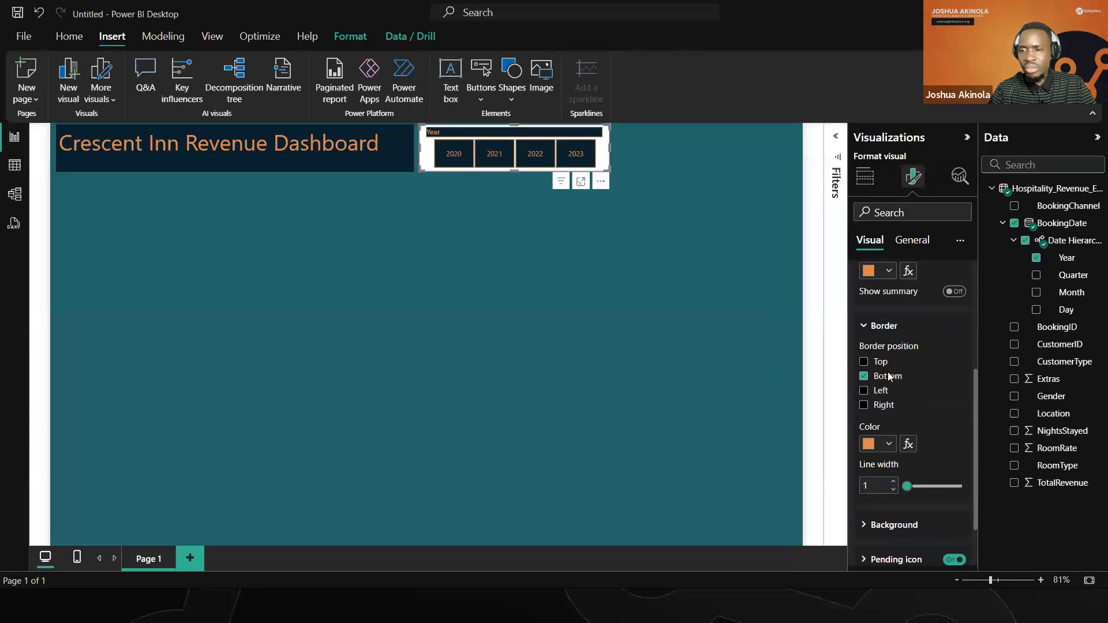
{"action": "left_click", "coordinate": [864, 331]}
{"action": "scroll", "coordinate": [864, 326], "scroll_direction": "up", "scroll_amount": 2}
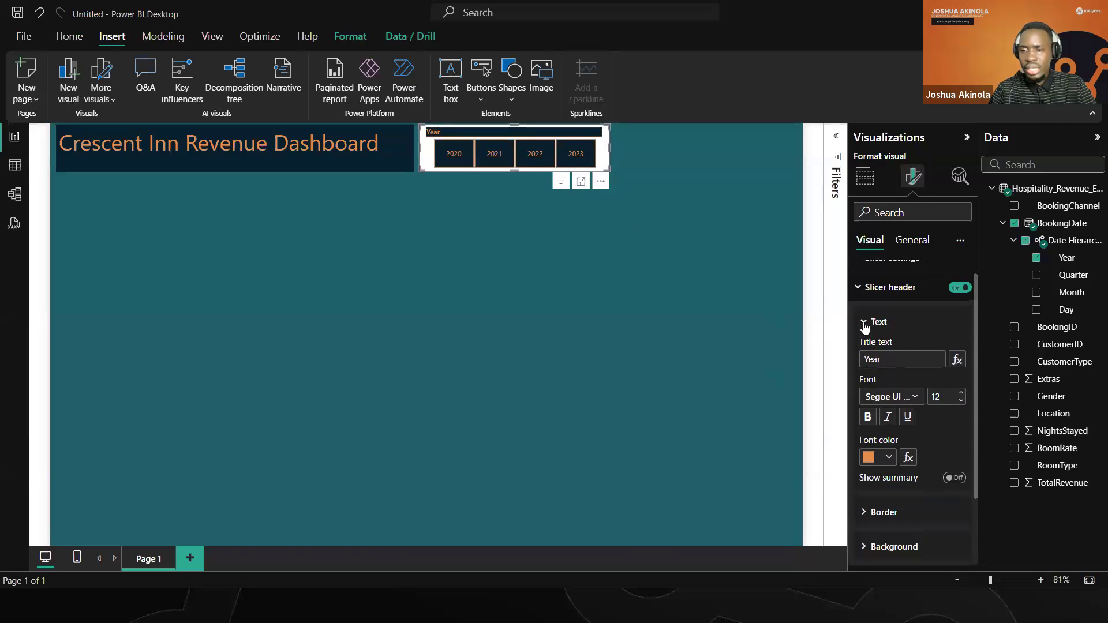
{"action": "left_click", "coordinate": [864, 324]}
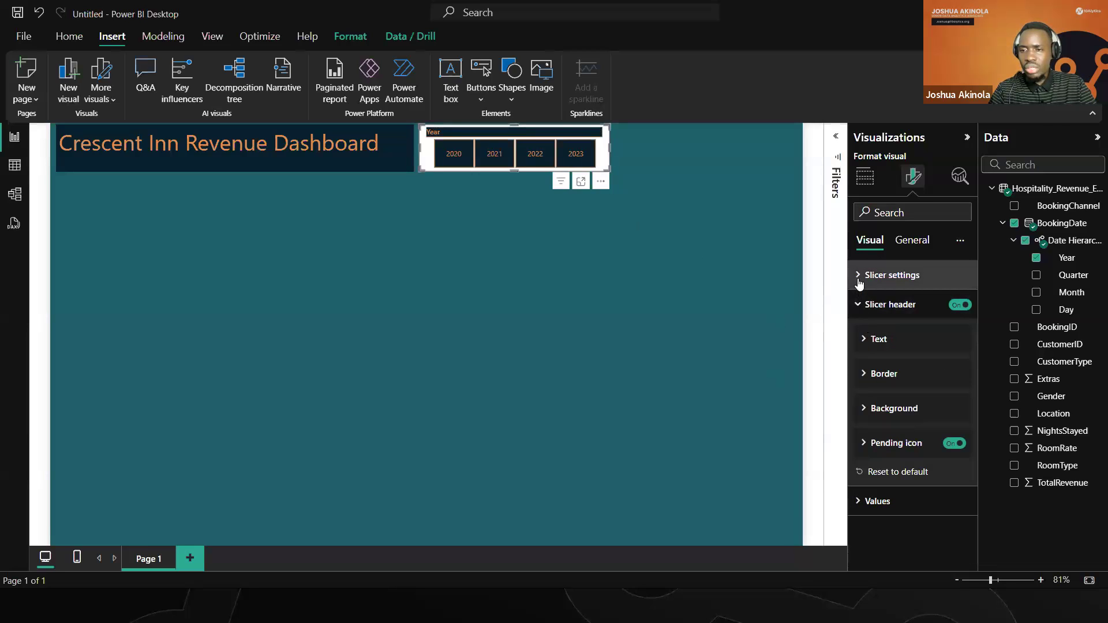
{"action": "left_click", "coordinate": [858, 282]}
{"action": "left_click", "coordinate": [858, 279]}
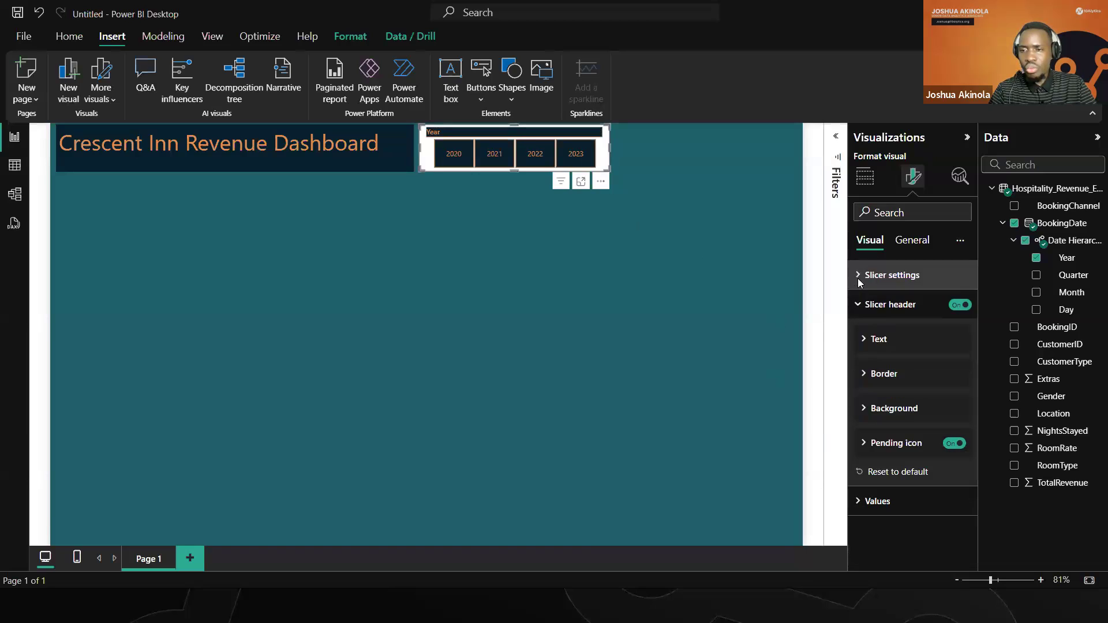
- Fill the year slicer's overall visual background with the recent dark navy and deselect the slicer
{"action": "left_click", "coordinate": [911, 241]}
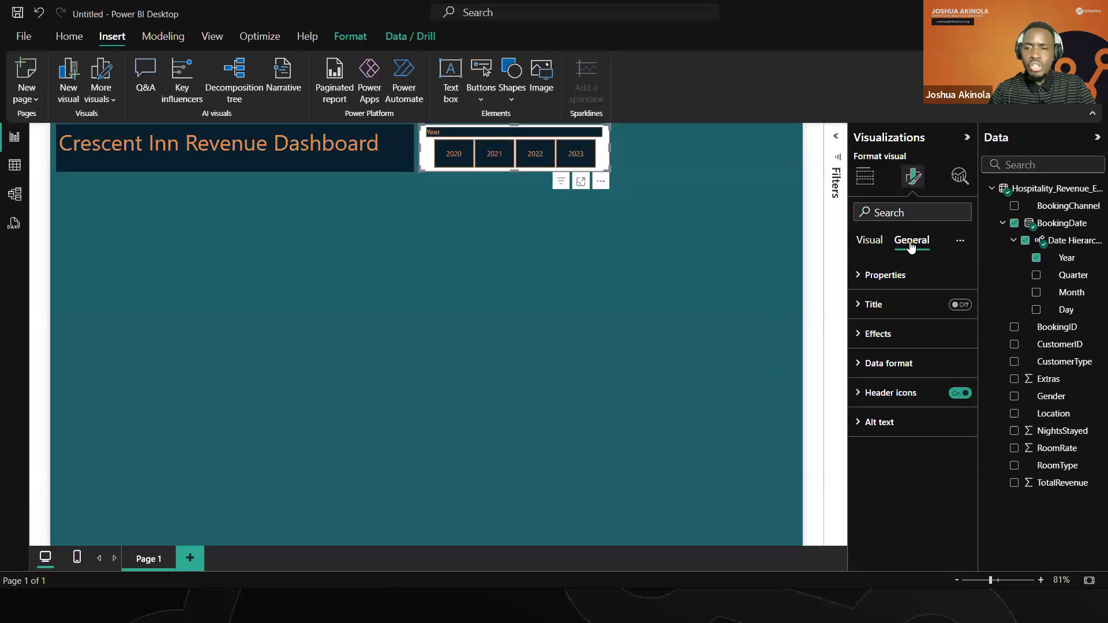
{"action": "left_click", "coordinate": [881, 336]}
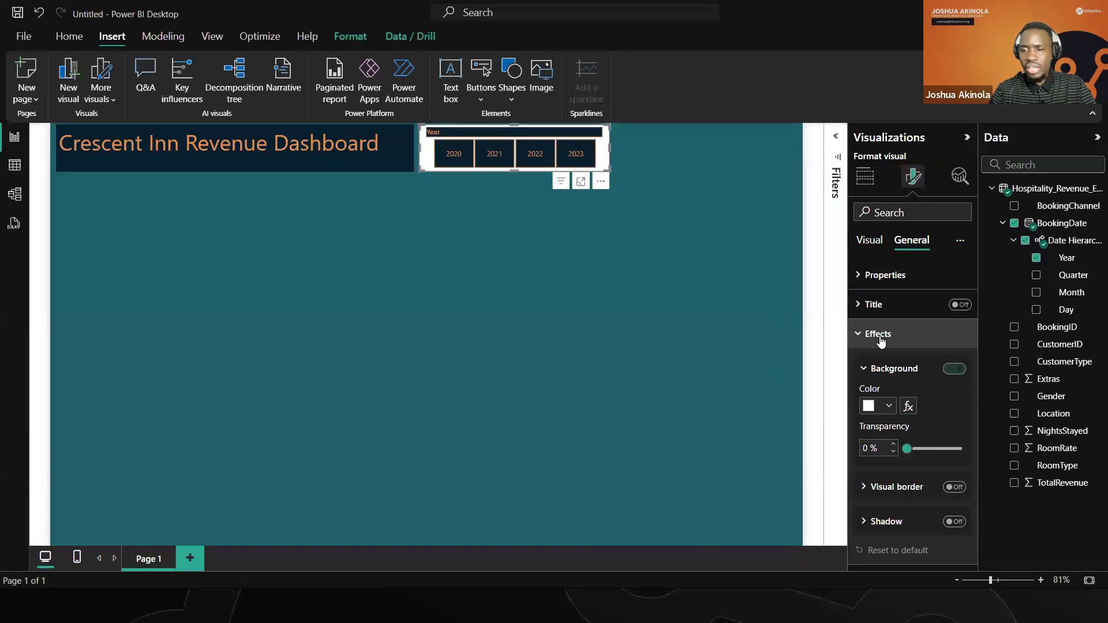
{"action": "left_click", "coordinate": [888, 405]}
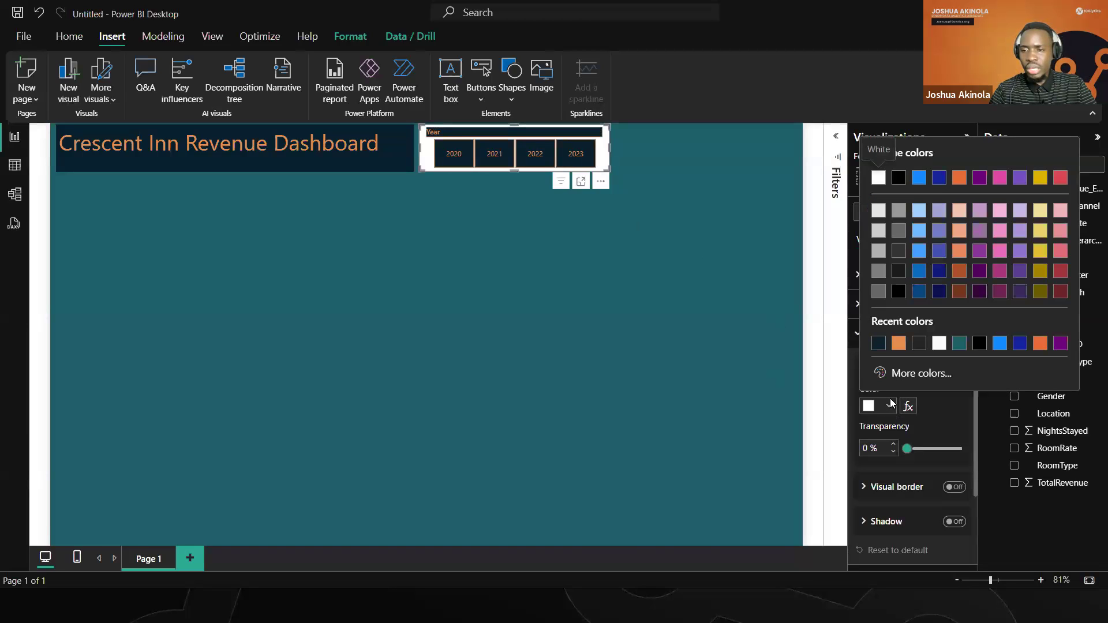
{"action": "left_click", "coordinate": [878, 343]}
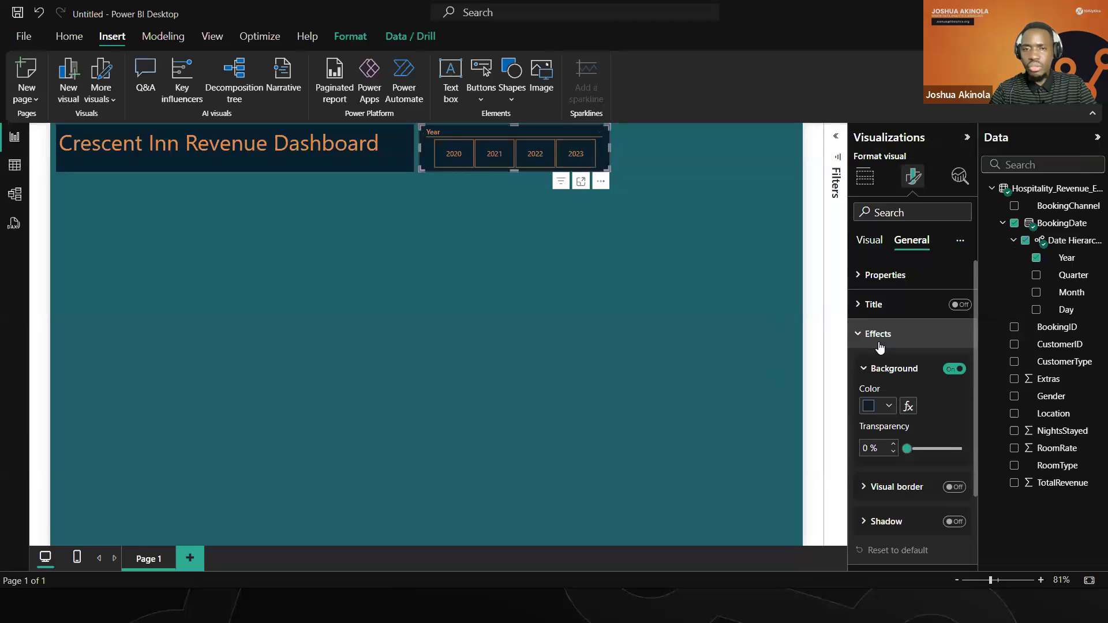
{"action": "left_click", "coordinate": [538, 253]}
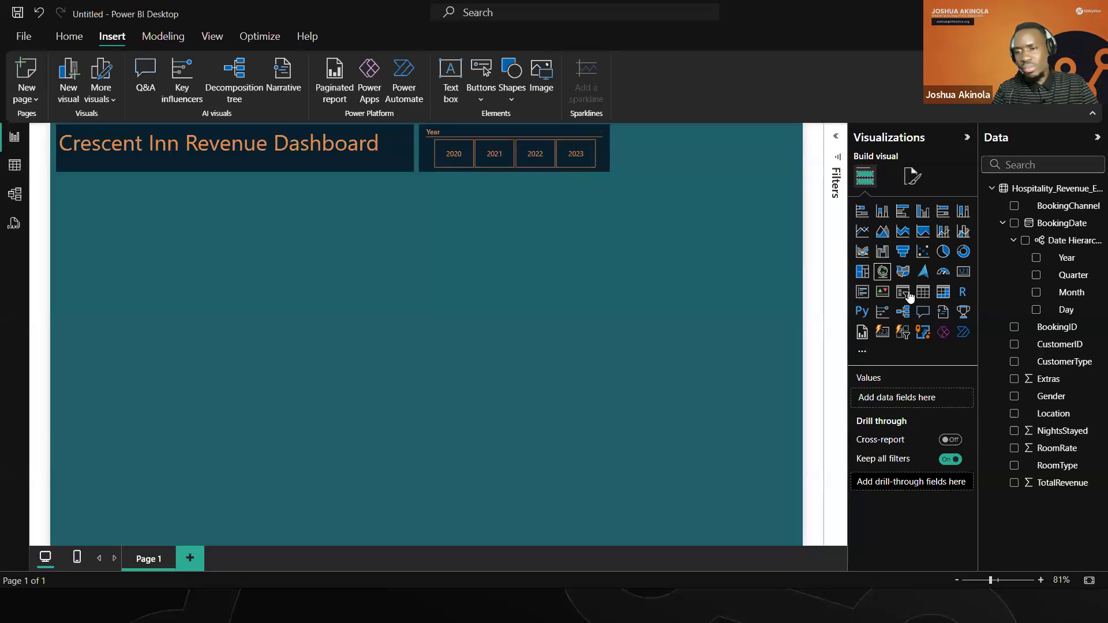
- Duplicate the year slicer and place the copy directly beside the original, at the right end of the title row
{"action": "left_click", "coordinate": [605, 154]}
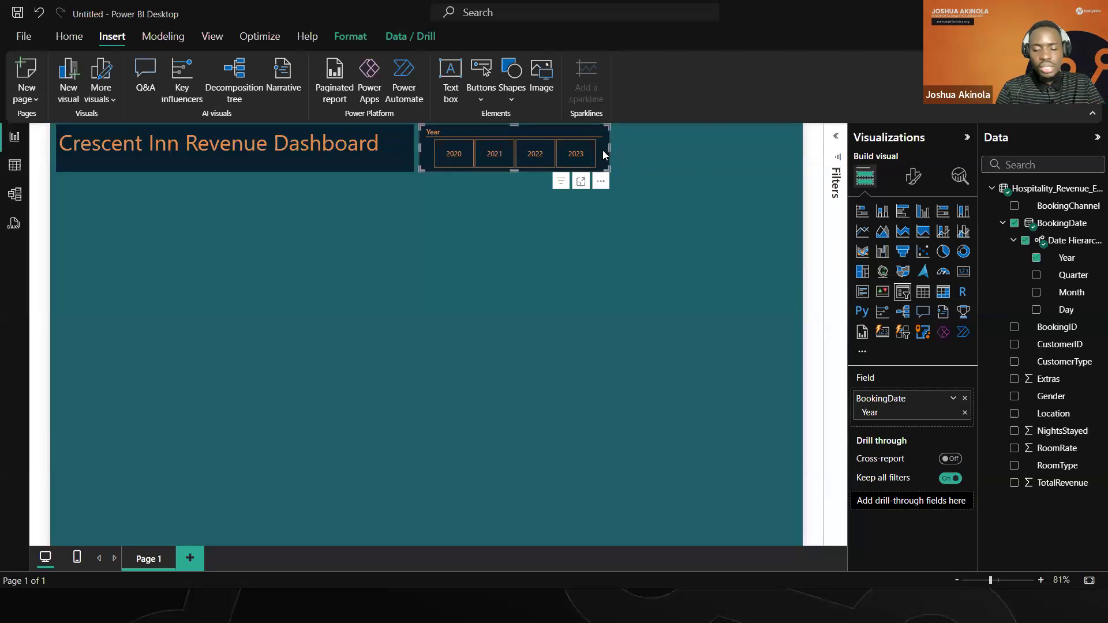
{"action": "key", "text": "ctrl+v"}
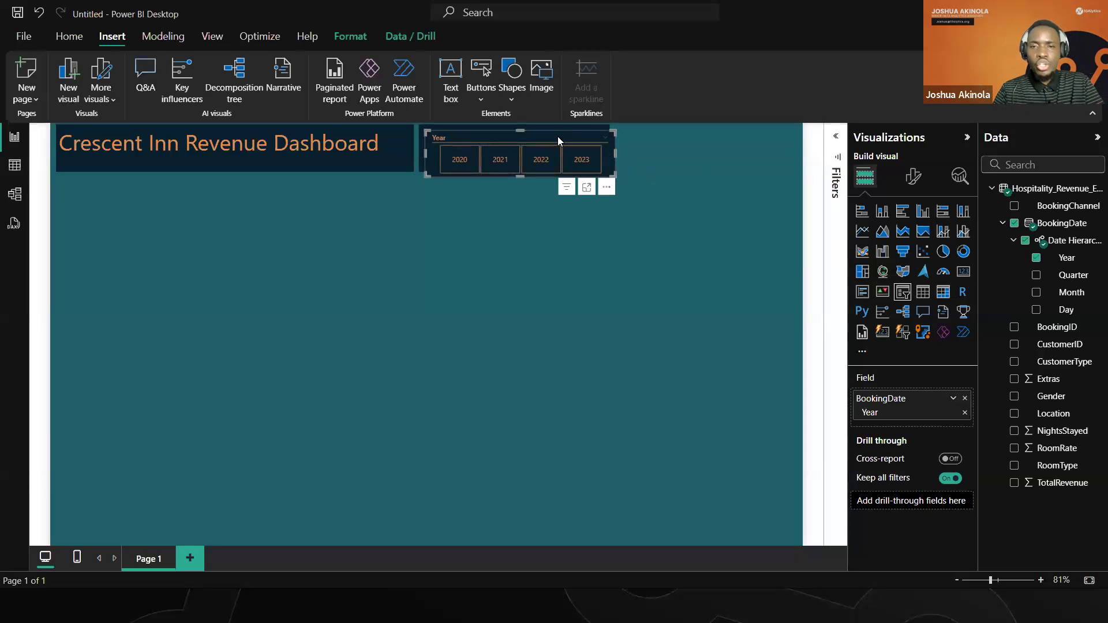
{"action": "left_click_drag", "start_coordinate": [557, 137], "coordinate": [759, 133]}
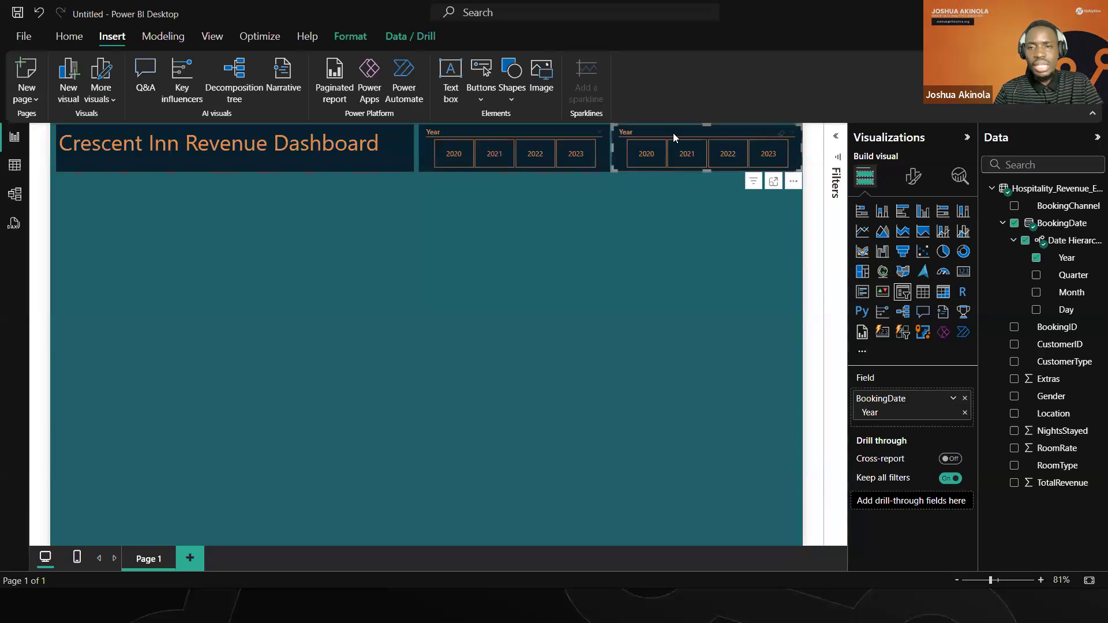
- Nudge the original year slicer four increments left and its copy one increment left to tighten the row's spacing
{"action": "left_click", "coordinate": [538, 128]}
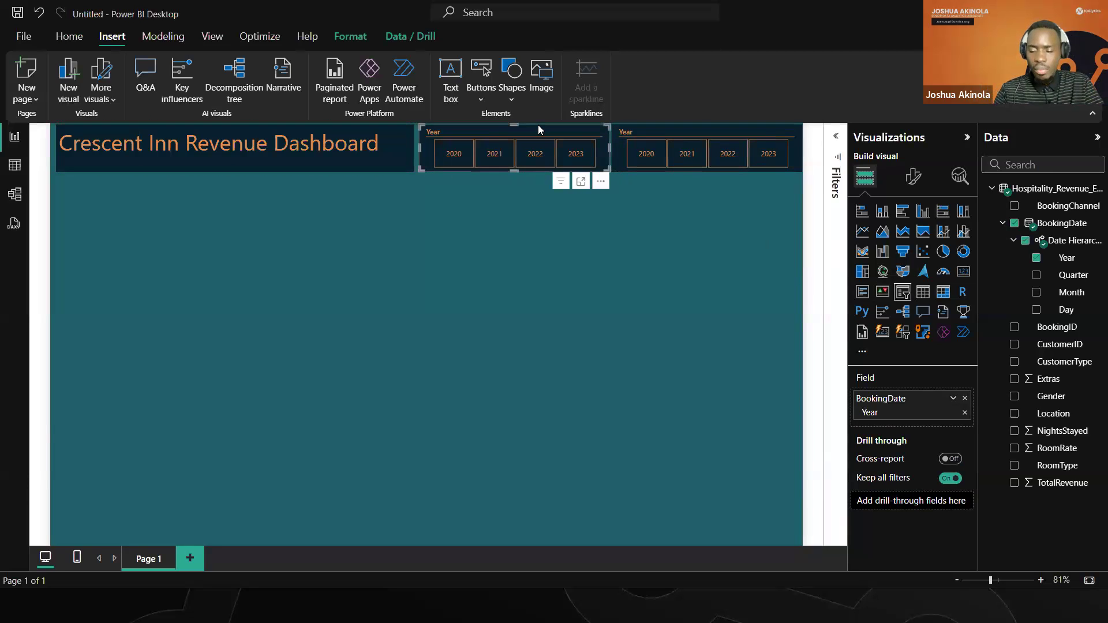
{"action": "key", "text": "Left"}
{"action": "key", "text": "Left"}
{"action": "key", "text": "Left"}
{"action": "key", "text": "Left"}
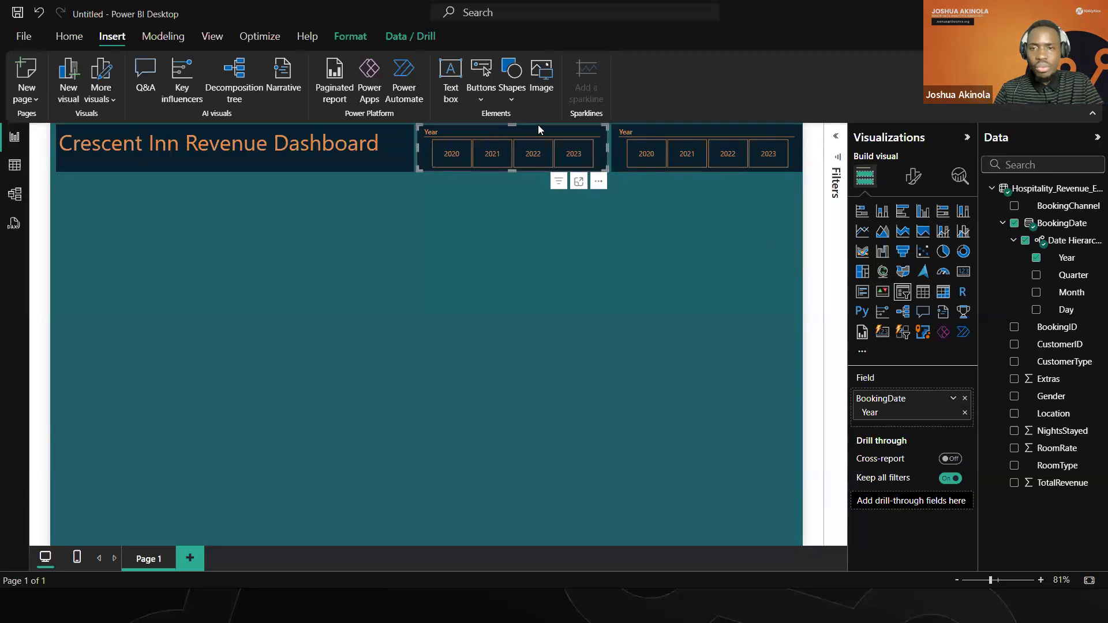
{"action": "left_click", "coordinate": [645, 128]}
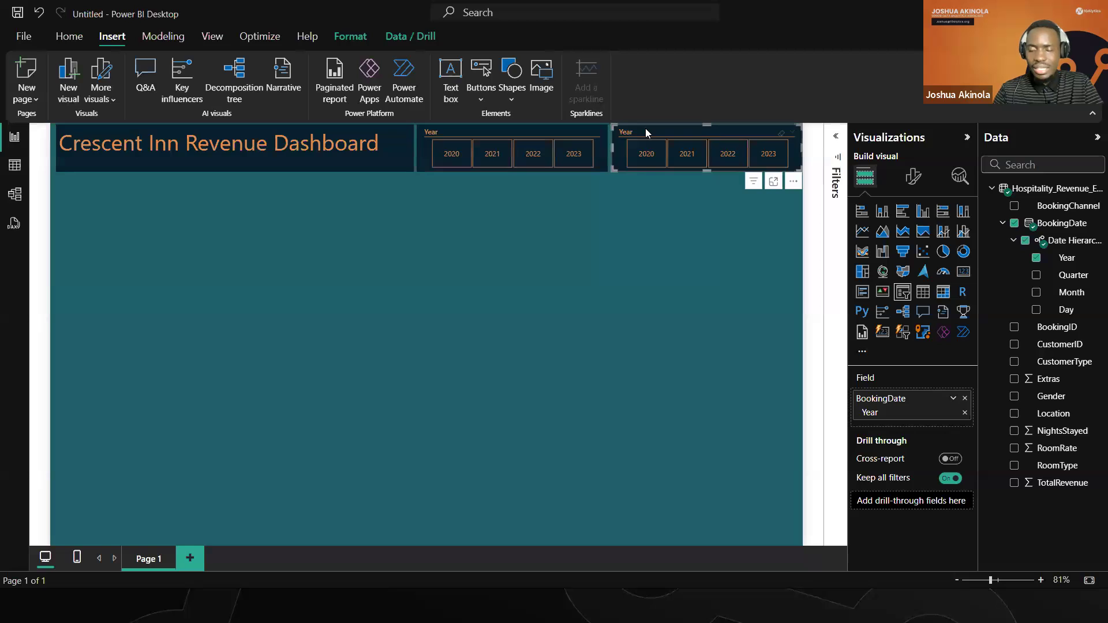
{"action": "key", "text": "Left"}
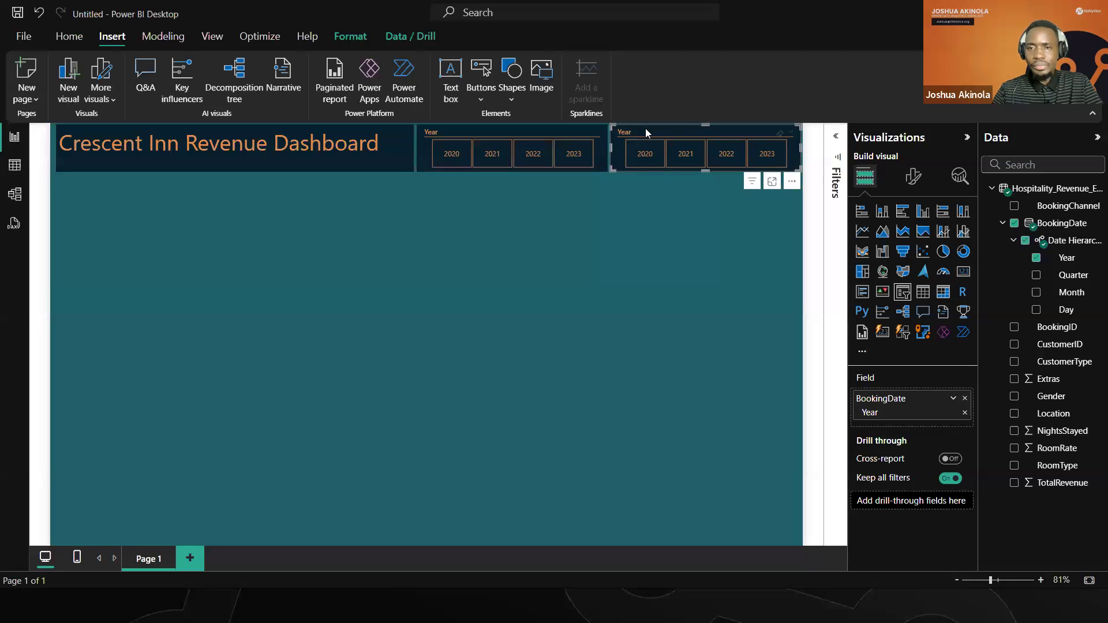
{"action": "left_click", "coordinate": [641, 262]}
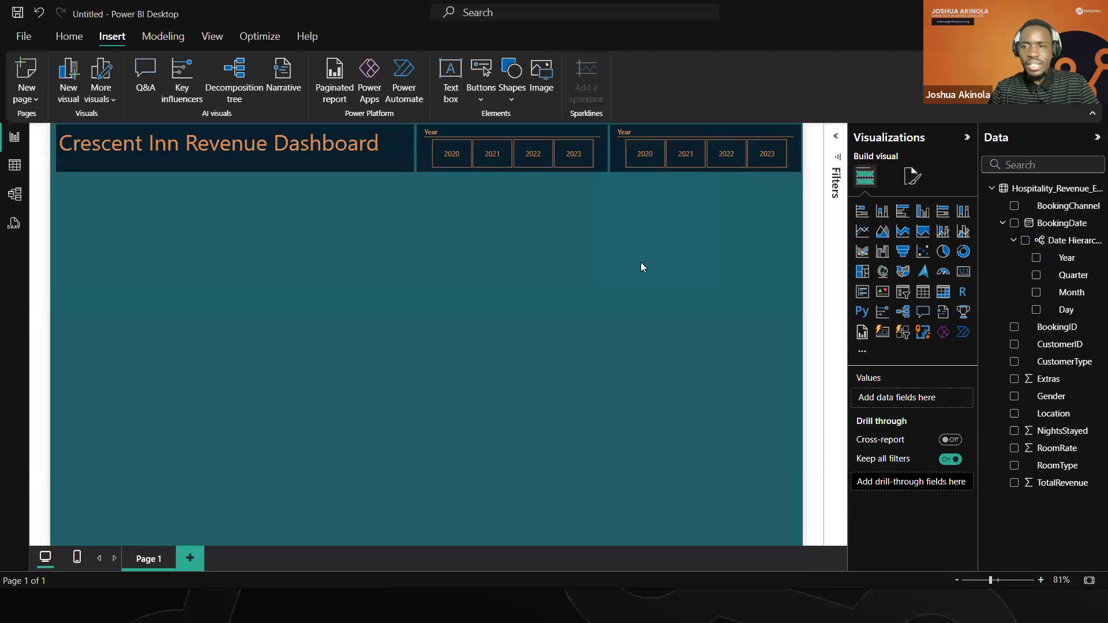
- Replace the BookingDate year field in the duplicated slicer with the Location field
{"action": "left_click", "coordinate": [665, 131]}
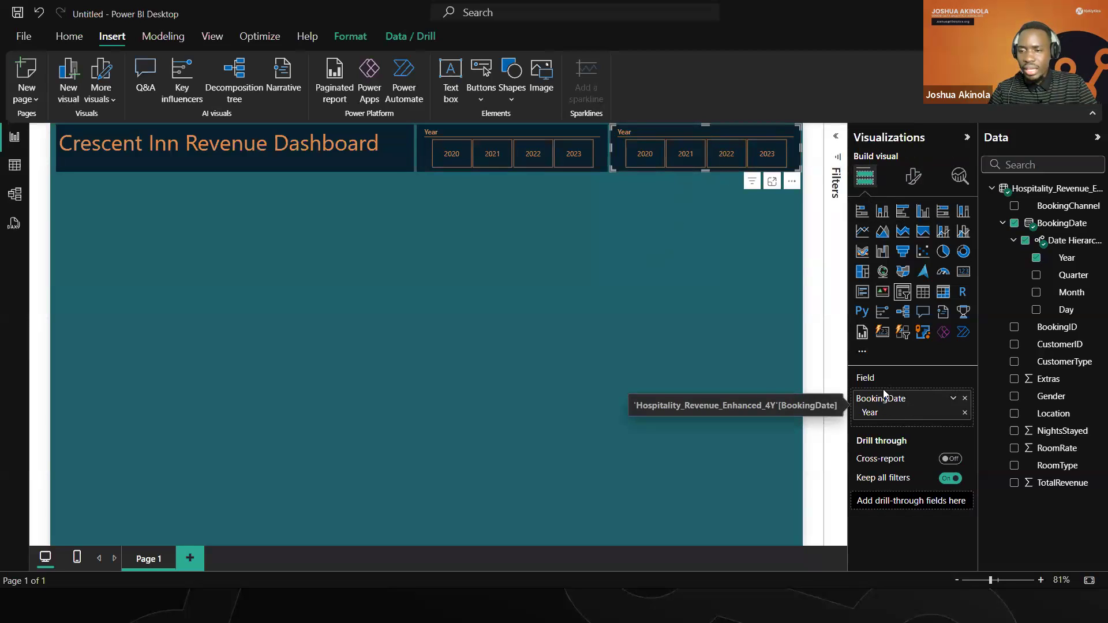
{"action": "left_click", "coordinate": [963, 400]}
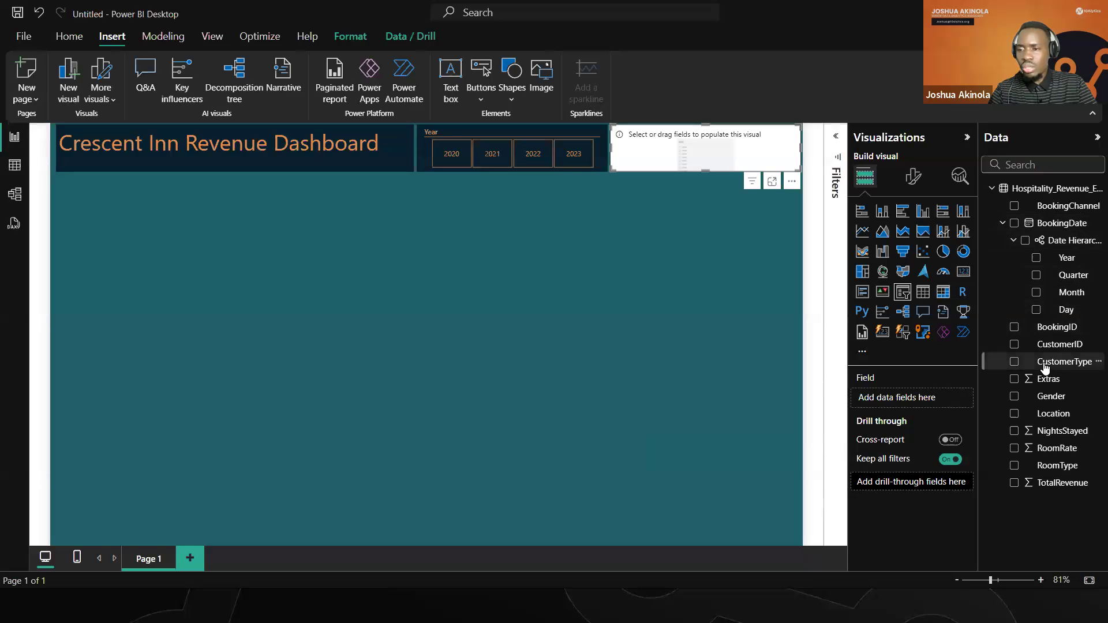
{"action": "left_click", "coordinate": [1015, 414]}
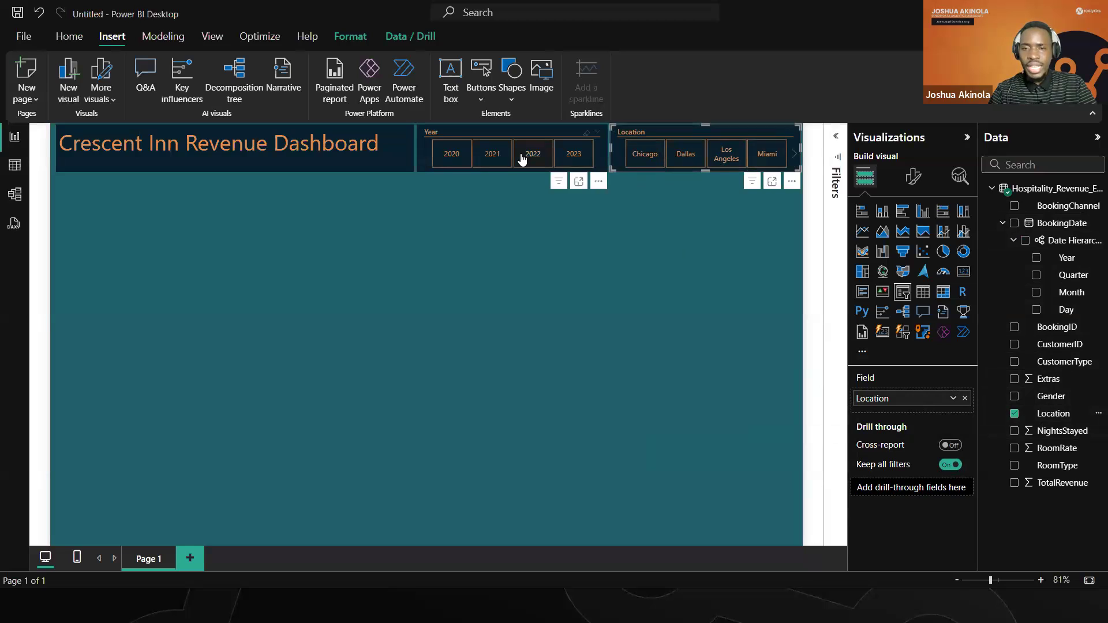
- Try the Vertical list style on the Location slicer and set its final style to Dropdown
{"action": "left_click", "coordinate": [912, 185]}
{"action": "left_click", "coordinate": [894, 277]}
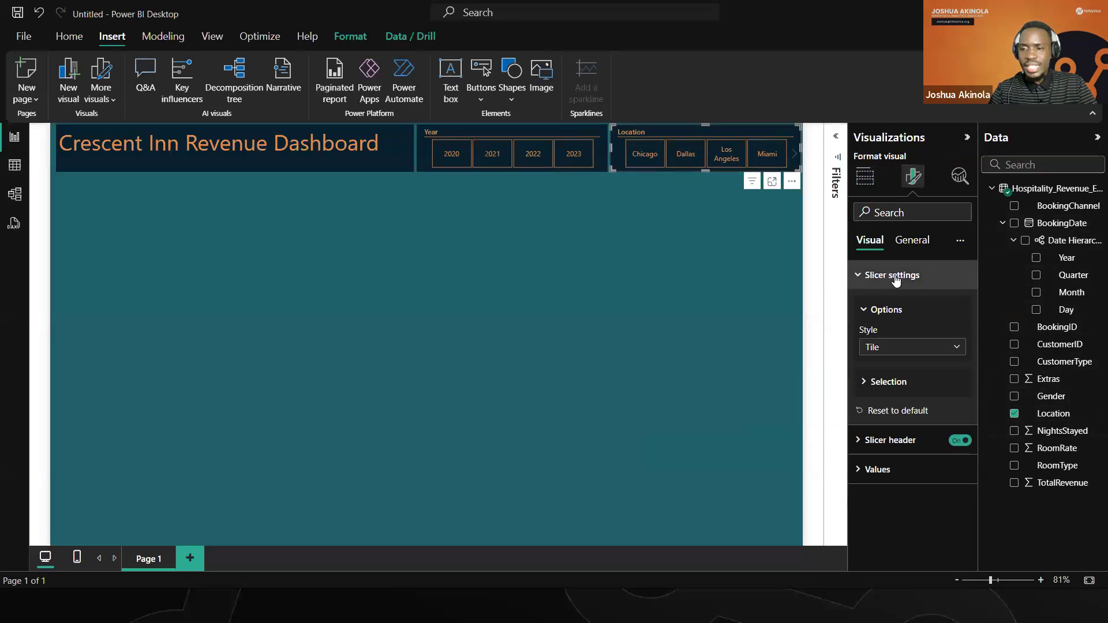
{"action": "left_click", "coordinate": [922, 347]}
{"action": "left_click", "coordinate": [898, 373]}
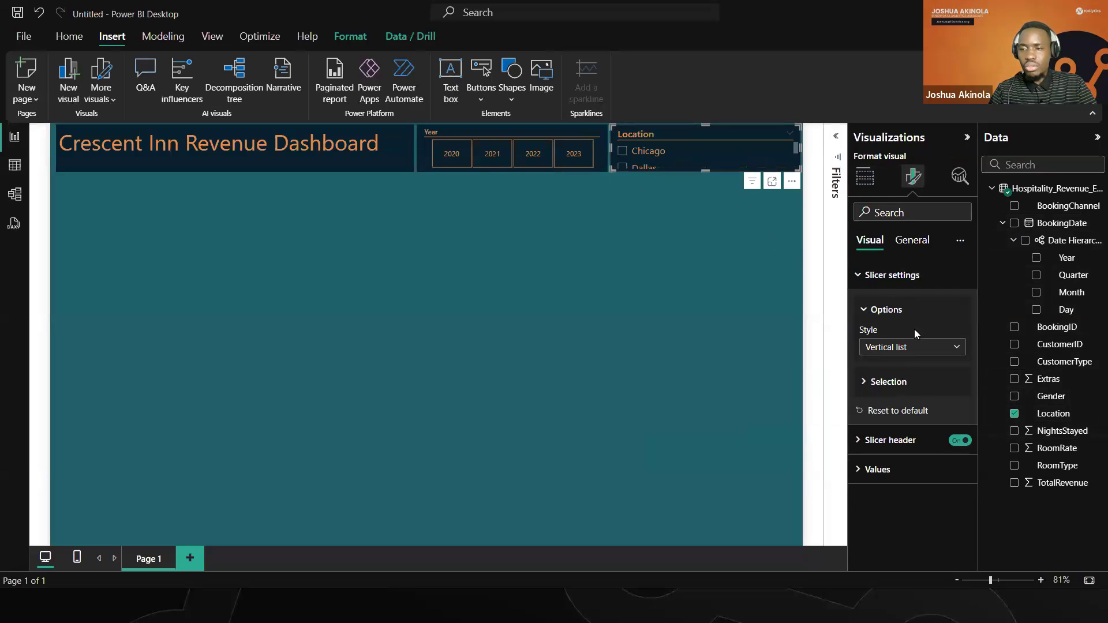
{"action": "left_click", "coordinate": [915, 347]}
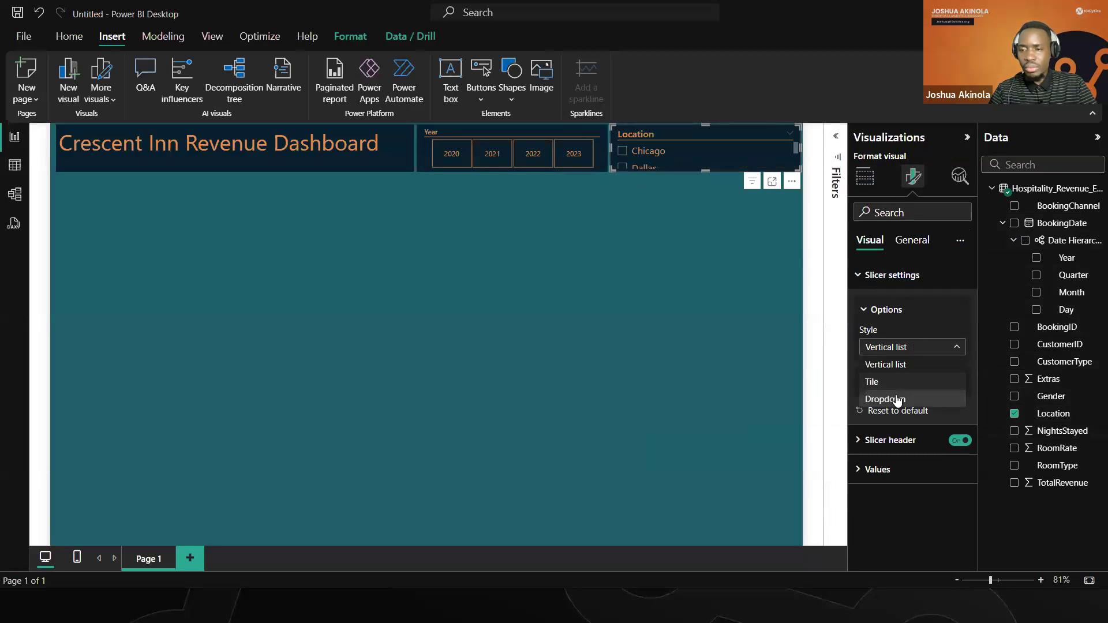
{"action": "left_click", "coordinate": [896, 399]}
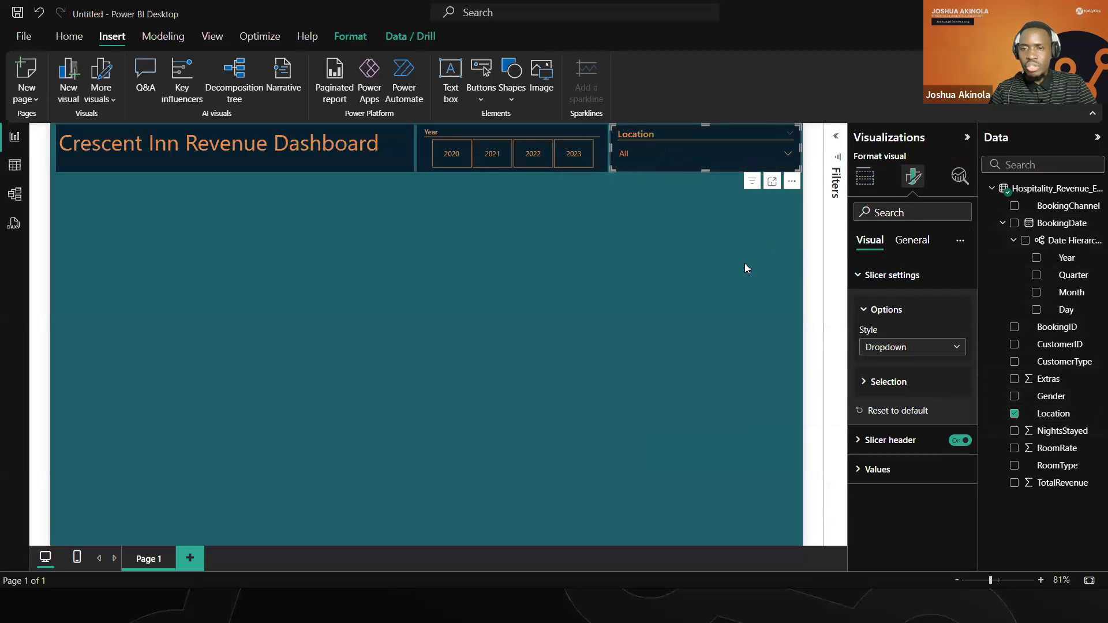
{"action": "left_click", "coordinate": [627, 224]}
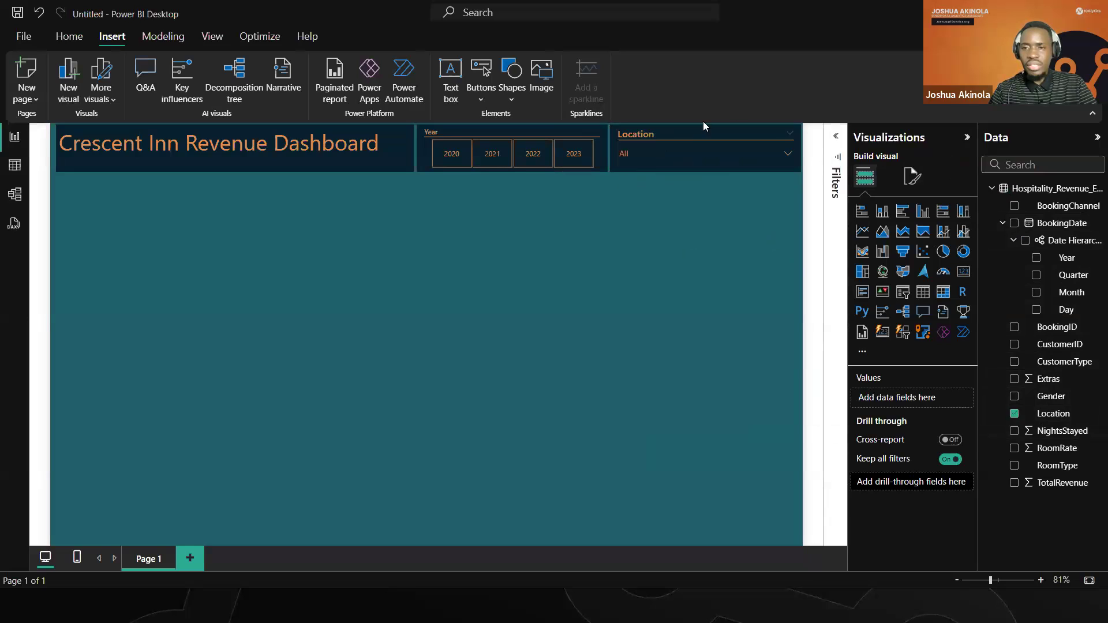
- Check the cities offered in the Location slicer's dropdown list and close it again
{"action": "left_click", "coordinate": [788, 157]}
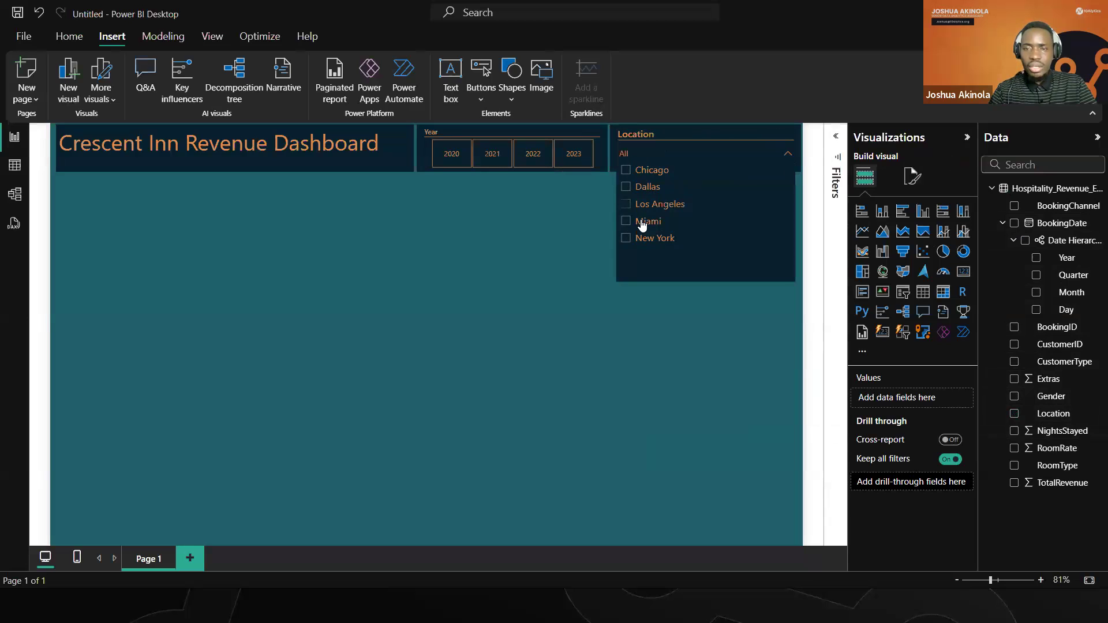
{"action": "left_click", "coordinate": [552, 235]}
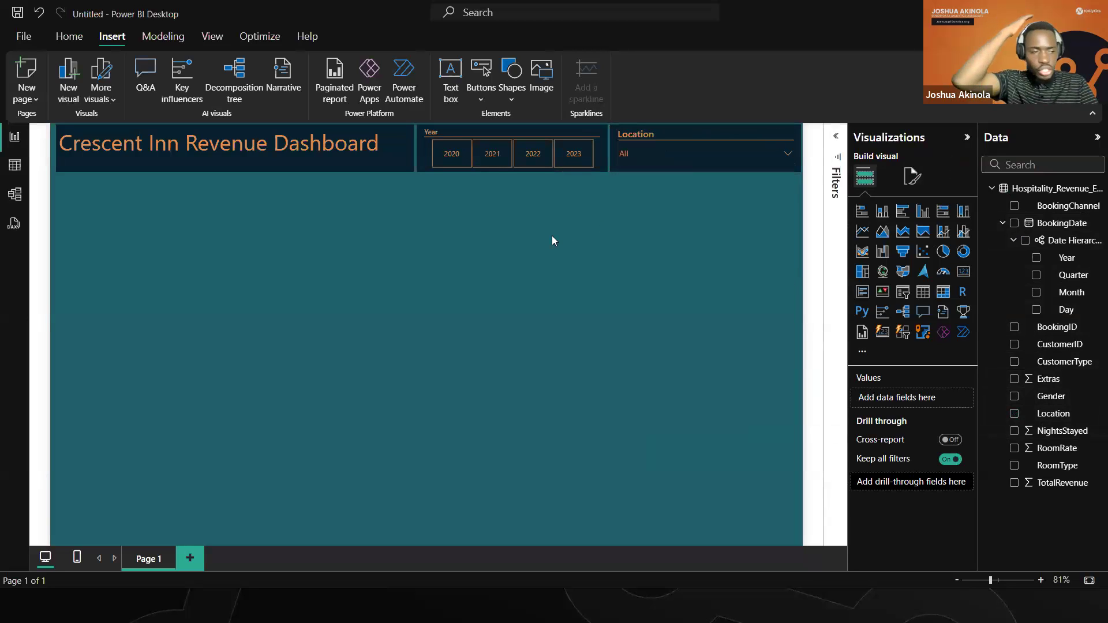
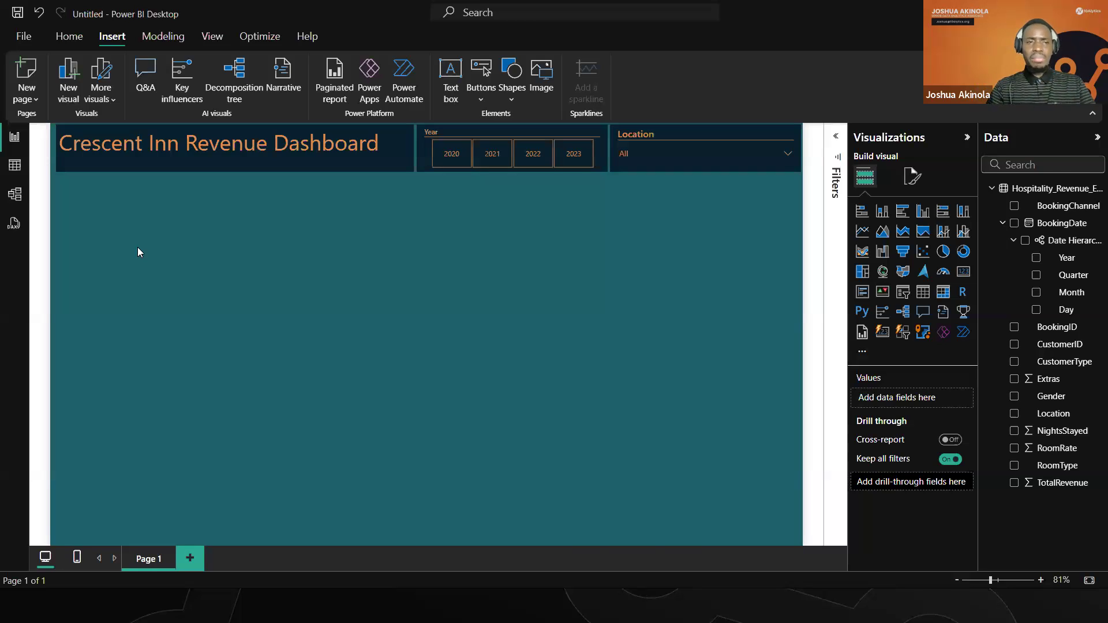
- Insert a line chart directly below the dashboard title, matching the title's width, and increase its height
{"action": "left_click", "coordinate": [74, 38]}
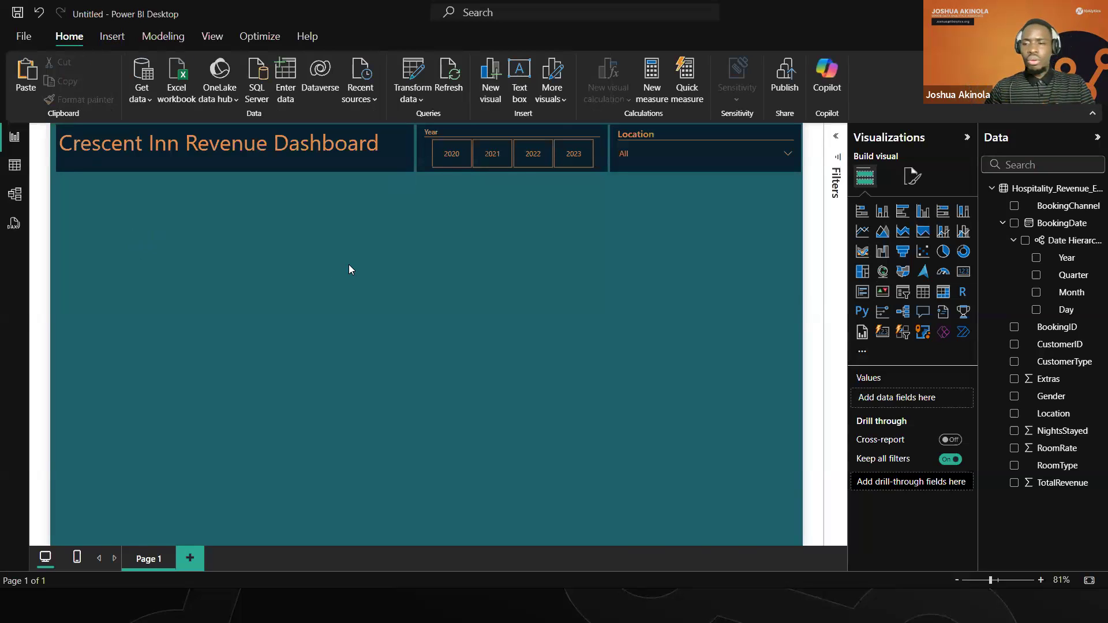
{"action": "left_click", "coordinate": [861, 232]}
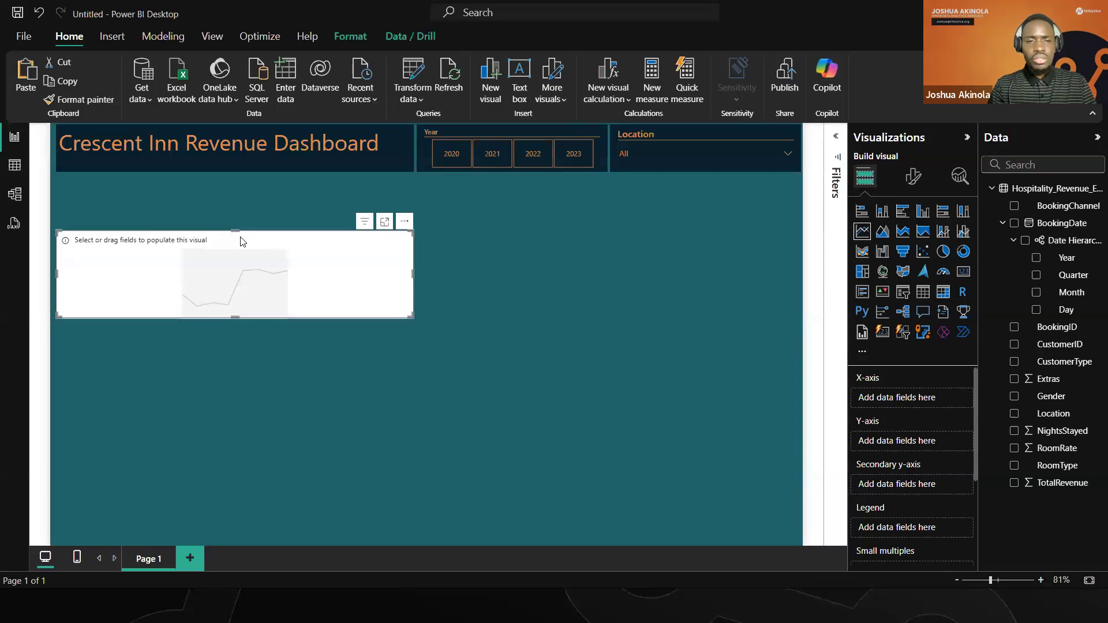
{"action": "left_click_drag", "start_coordinate": [236, 237], "coordinate": [236, 191]}
{"action": "left_click_drag", "start_coordinate": [234, 281], "coordinate": [243, 327]}
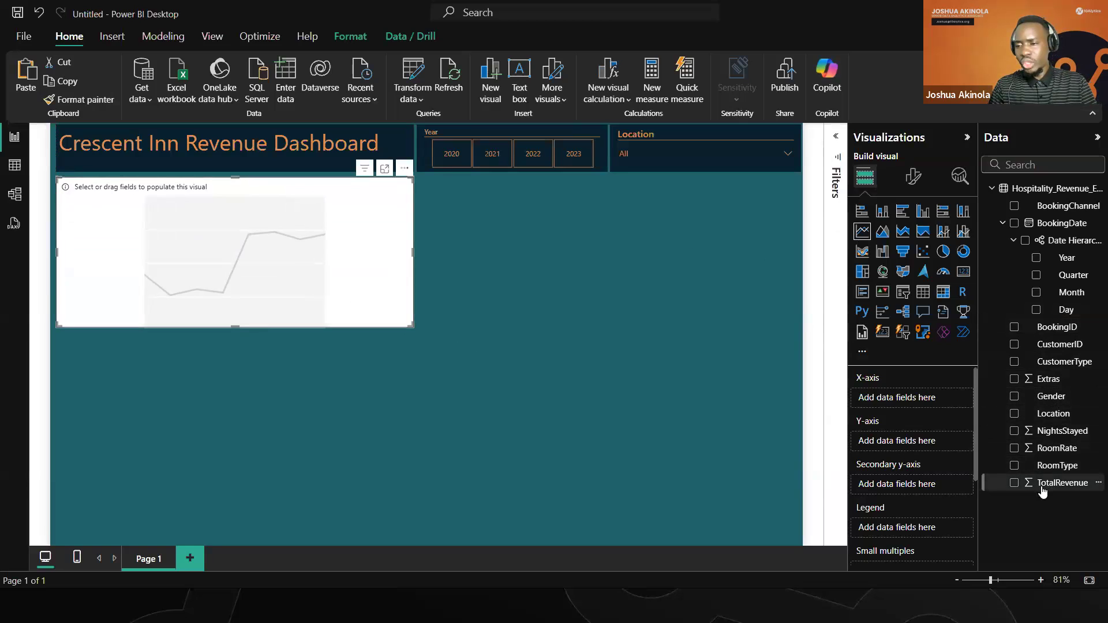
- Plot TotalRevenue on the line chart's Y-axis against the BookingDate Month on its X-axis
{"action": "left_click_drag", "start_coordinate": [1074, 486], "coordinate": [911, 444]}
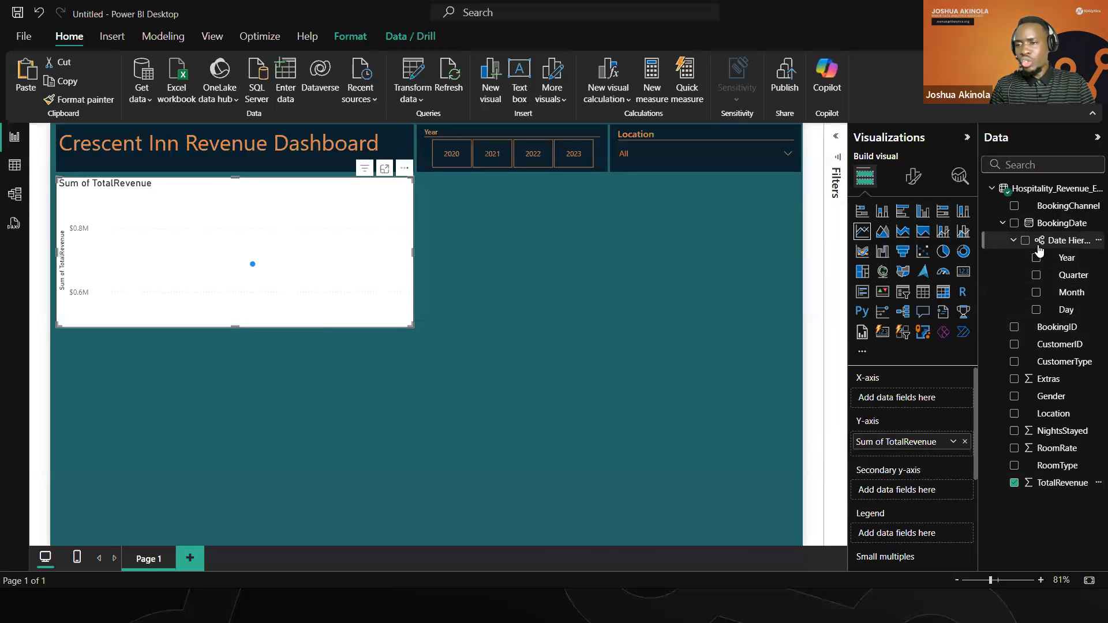
{"action": "left_click_drag", "start_coordinate": [1067, 295], "coordinate": [918, 404]}
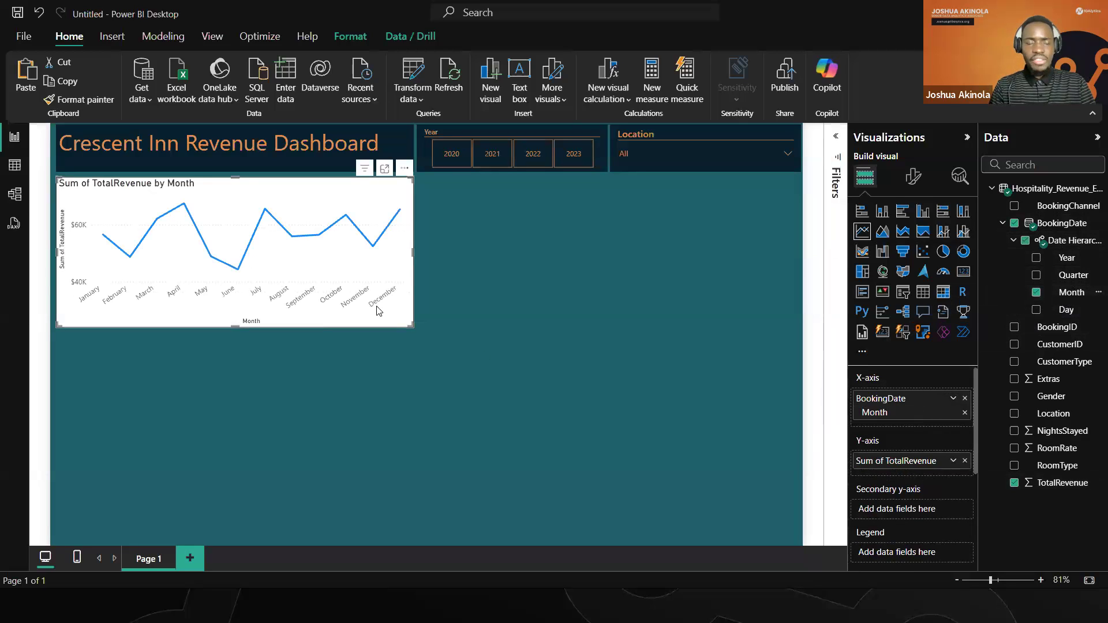
{"action": "left_click", "coordinate": [451, 266]}
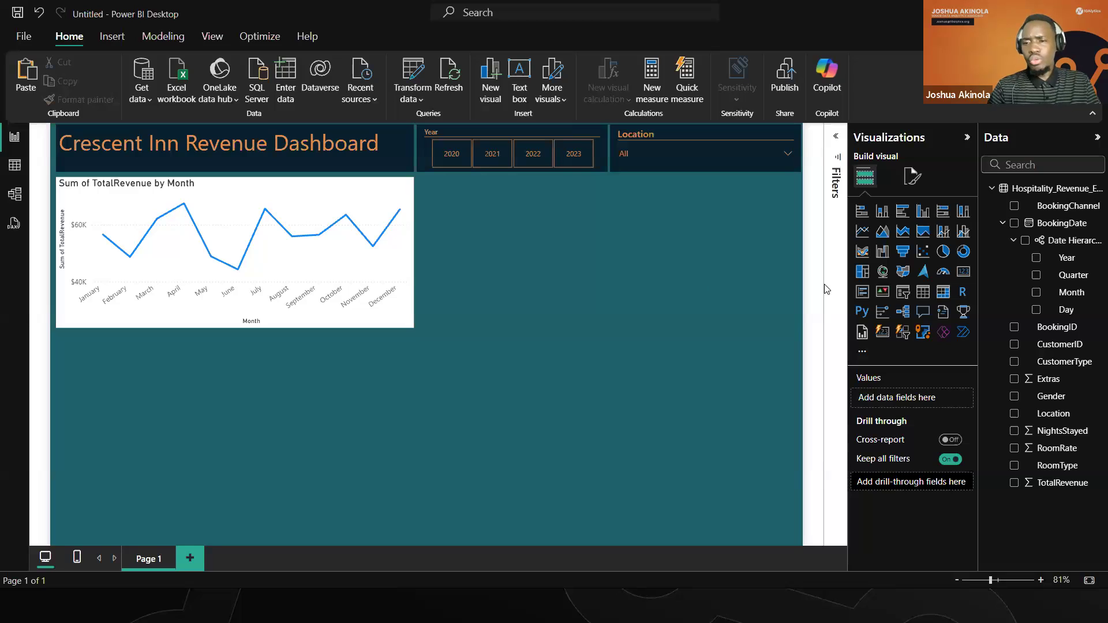
- Insert a map beside the line chart, widened to the end of the title row, and lengthen both visuals to the same height
{"action": "left_click", "coordinate": [881, 275]}
{"action": "left_click_drag", "start_coordinate": [301, 355], "coordinate": [667, 195]}
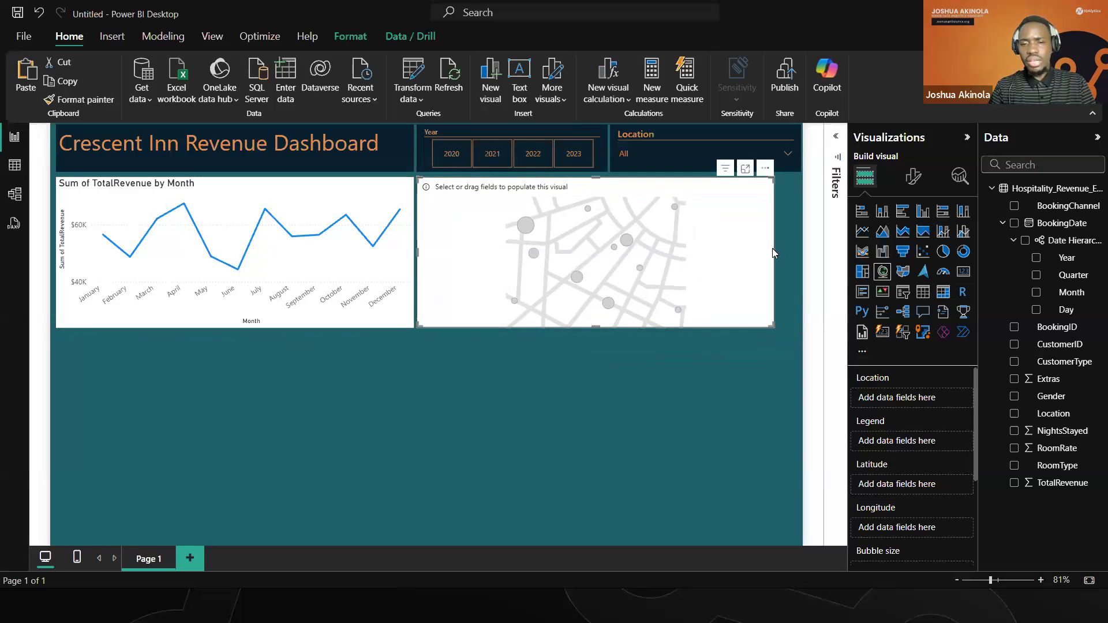
{"action": "left_click_drag", "start_coordinate": [773, 252], "coordinate": [801, 252]}
{"action": "left_click_drag", "start_coordinate": [611, 327], "coordinate": [608, 366]}
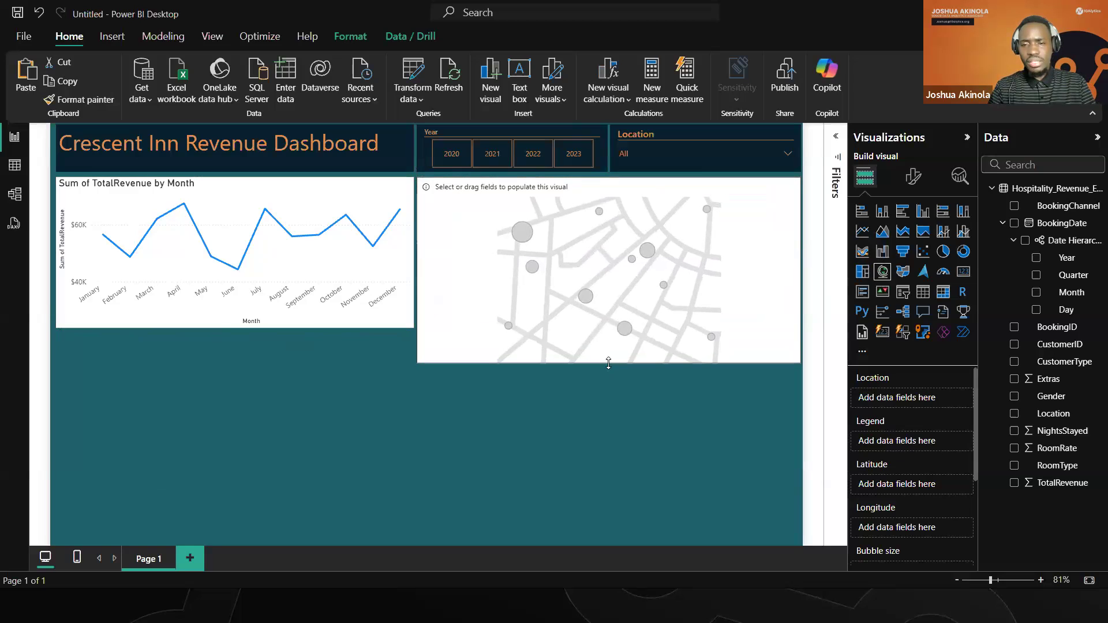
{"action": "left_click", "coordinate": [226, 325]}
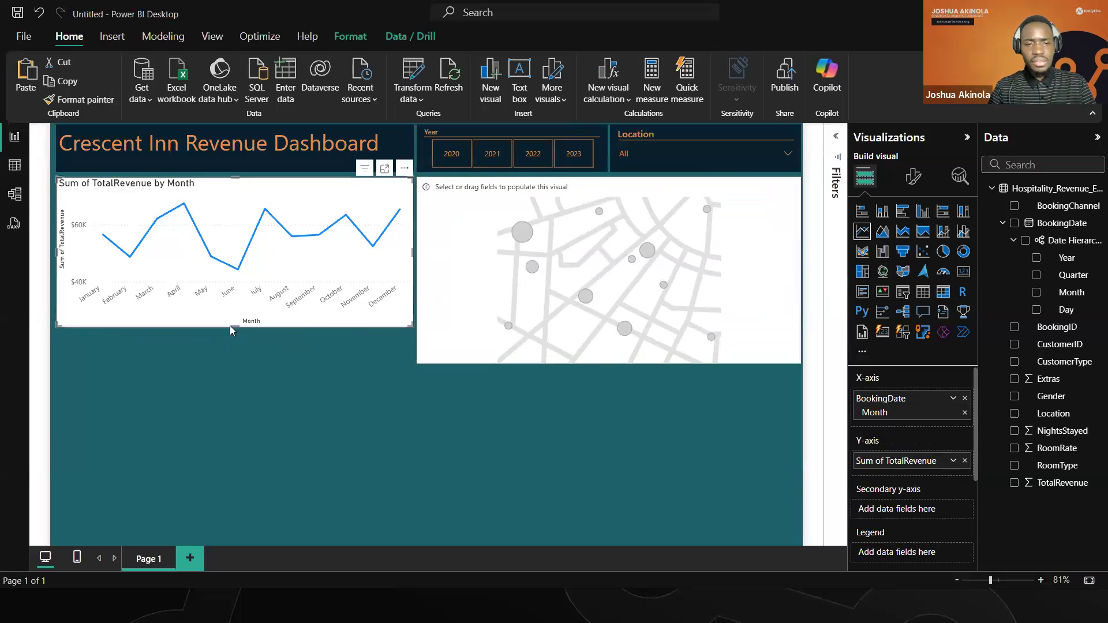
{"action": "left_click_drag", "start_coordinate": [231, 355], "coordinate": [231, 364]}
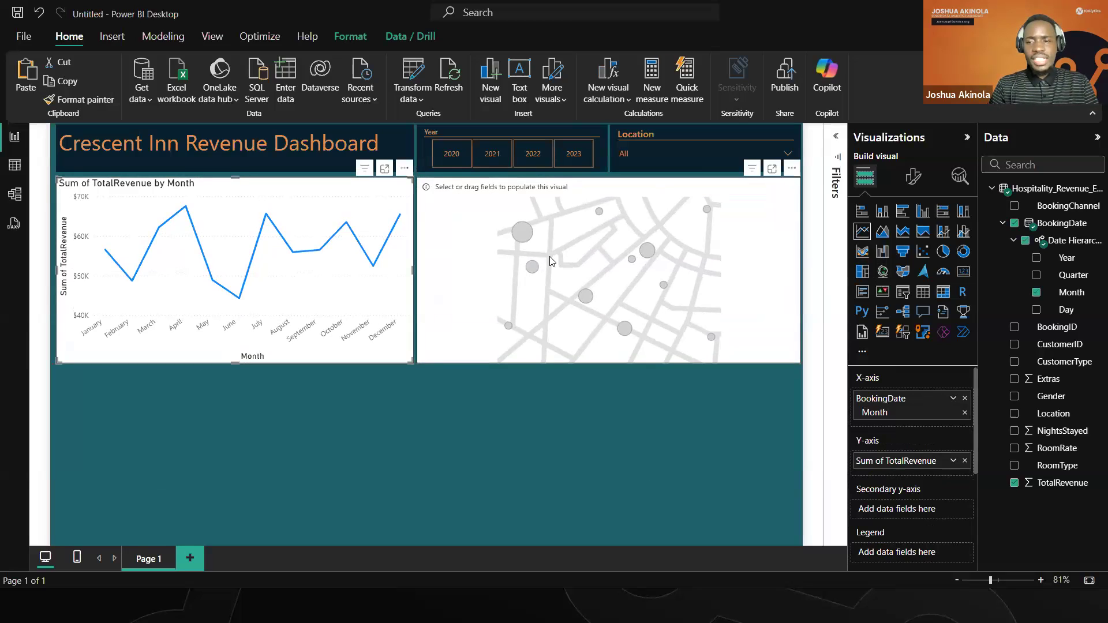
- Assign the Location field to the map's location and TotalRevenue to its bubble size
{"action": "left_click", "coordinate": [633, 259]}
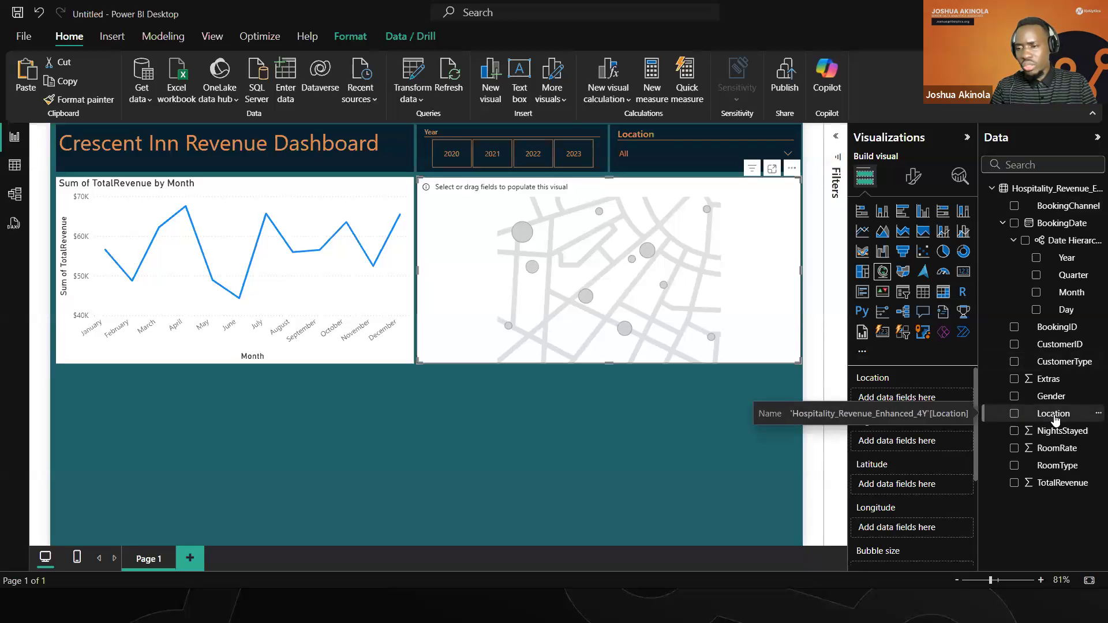
{"action": "left_click_drag", "start_coordinate": [1057, 419], "coordinate": [874, 406]}
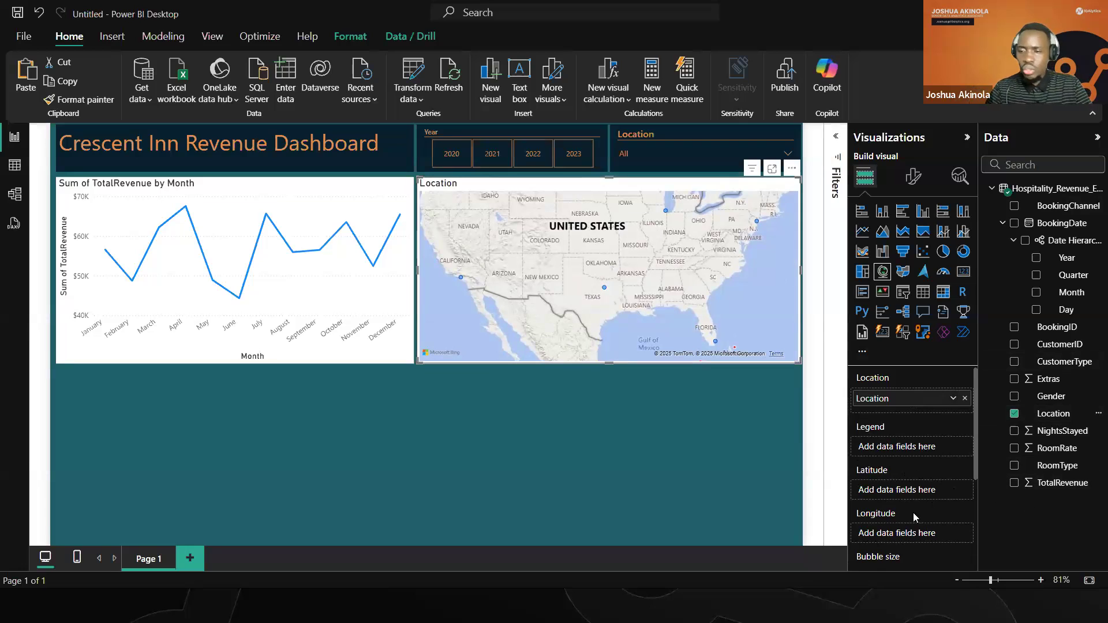
{"action": "scroll", "coordinate": [884, 493], "scroll_direction": "down", "scroll_amount": 2}
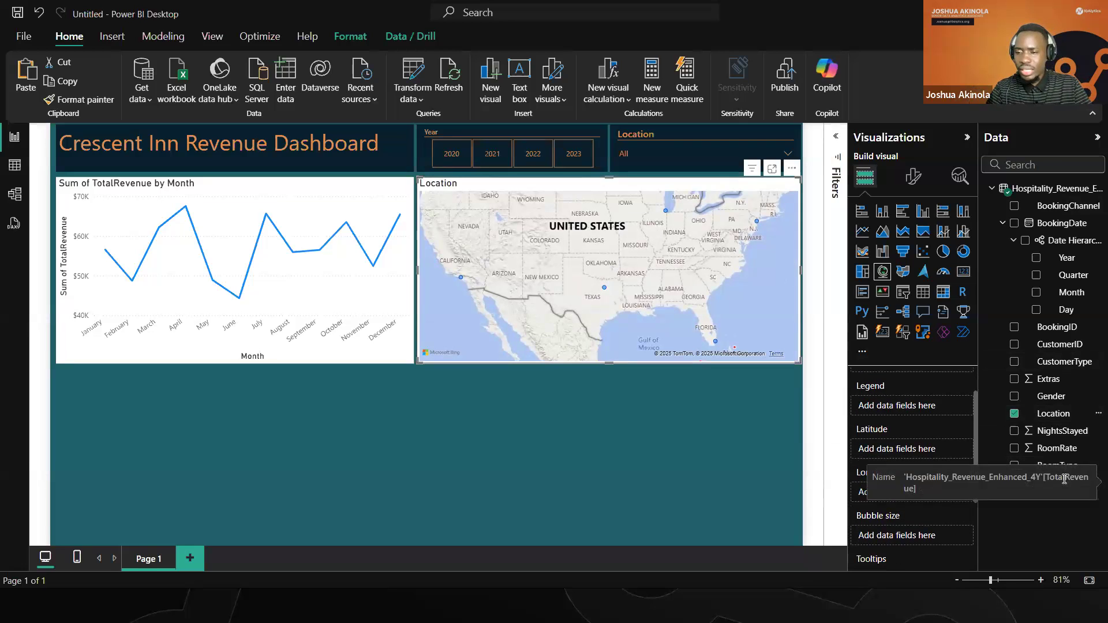
{"action": "left_click_drag", "start_coordinate": [1064, 487], "coordinate": [913, 533]}
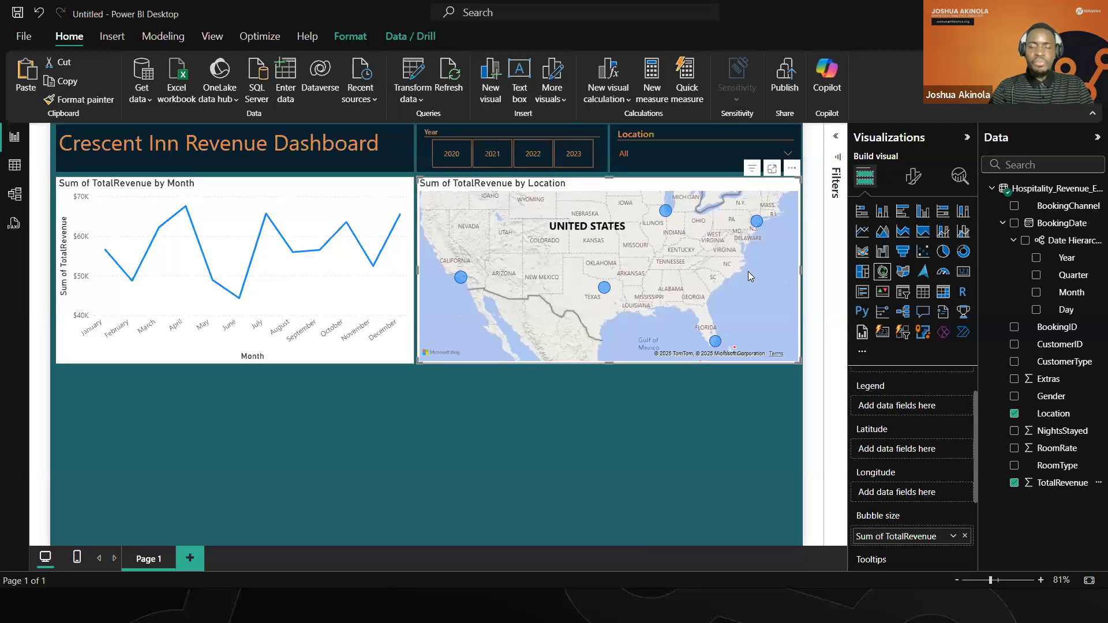
{"action": "left_click", "coordinate": [704, 421]}
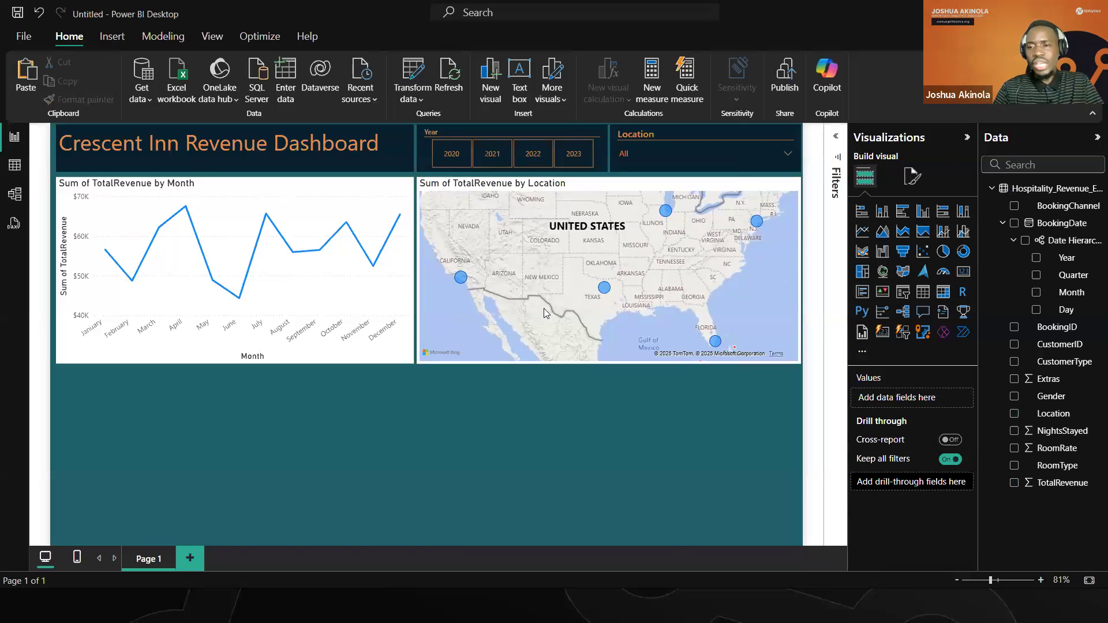
- Insert a donut chart directly below the line chart and narrow it to about half the line chart's width
{"action": "left_click", "coordinate": [962, 259]}
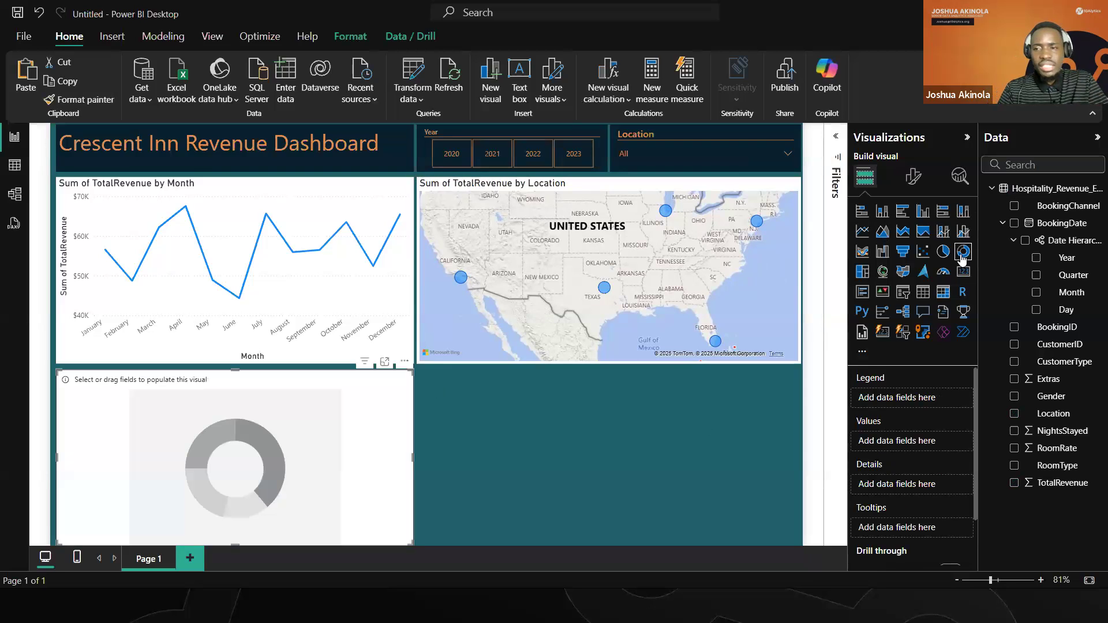
{"action": "left_click_drag", "start_coordinate": [411, 455], "coordinate": [240, 433]}
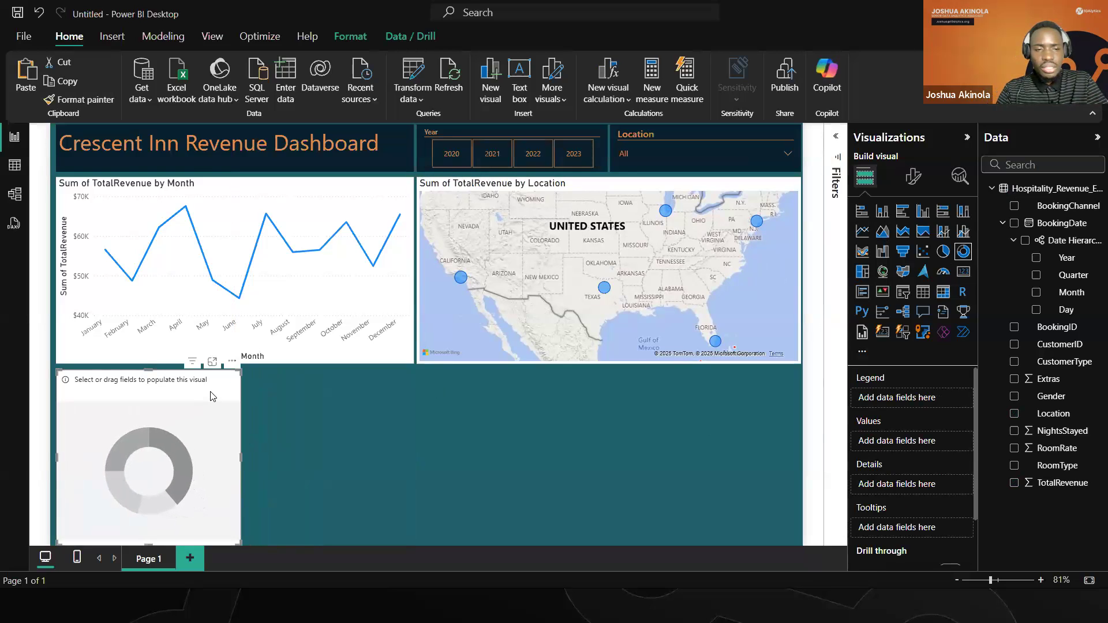
{"action": "left_click_drag", "start_coordinate": [210, 394], "coordinate": [210, 393]}
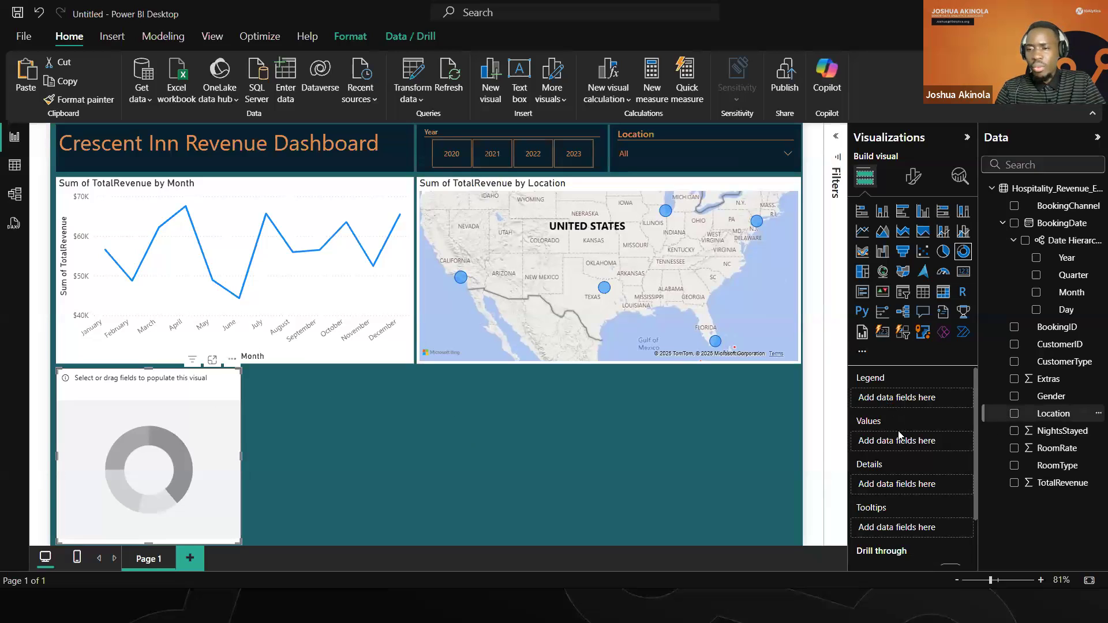
- Set Gender as the donut chart's legend and TotalRevenue as its values
{"action": "left_click_drag", "start_coordinate": [1047, 403], "coordinate": [918, 409]}
{"action": "left_click", "coordinate": [1041, 398]}
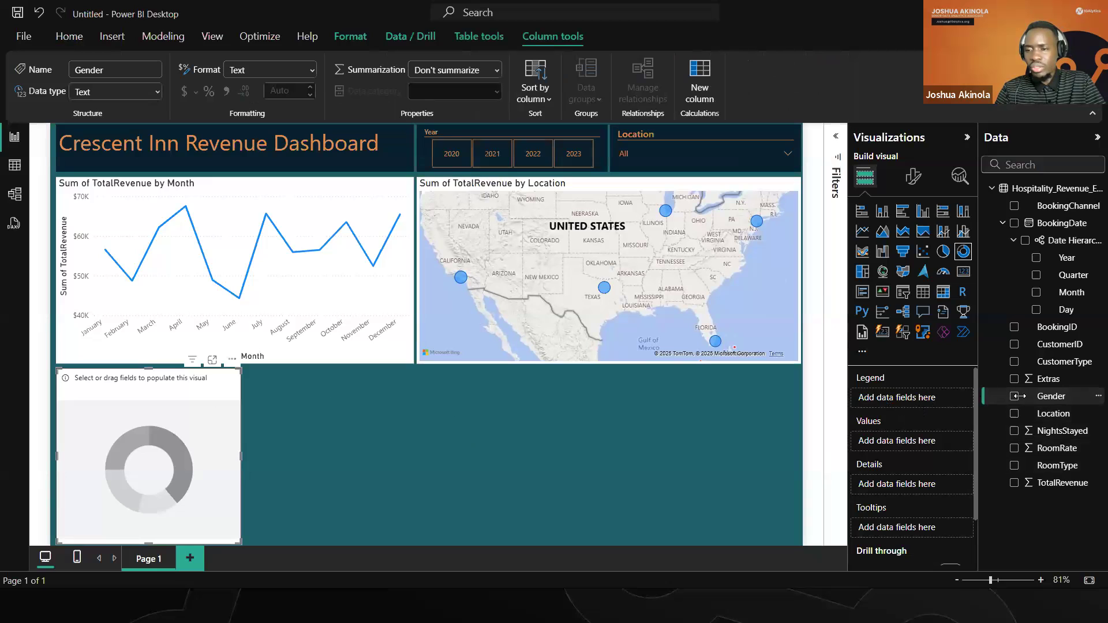
{"action": "double_click", "coordinate": [1059, 398]}
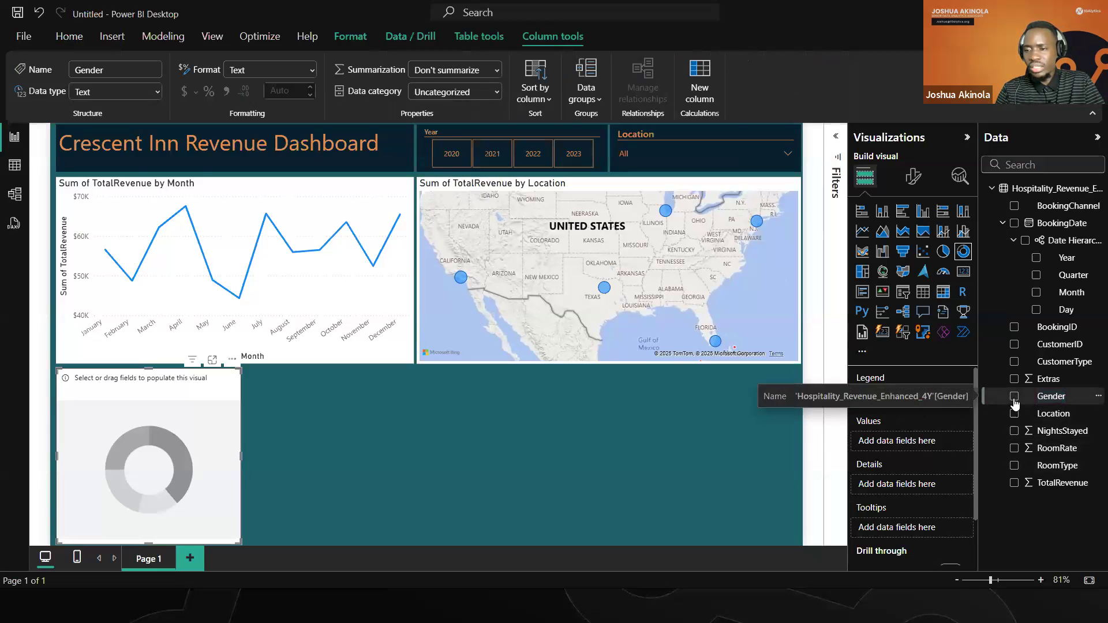
{"action": "left_click", "coordinate": [1014, 397]}
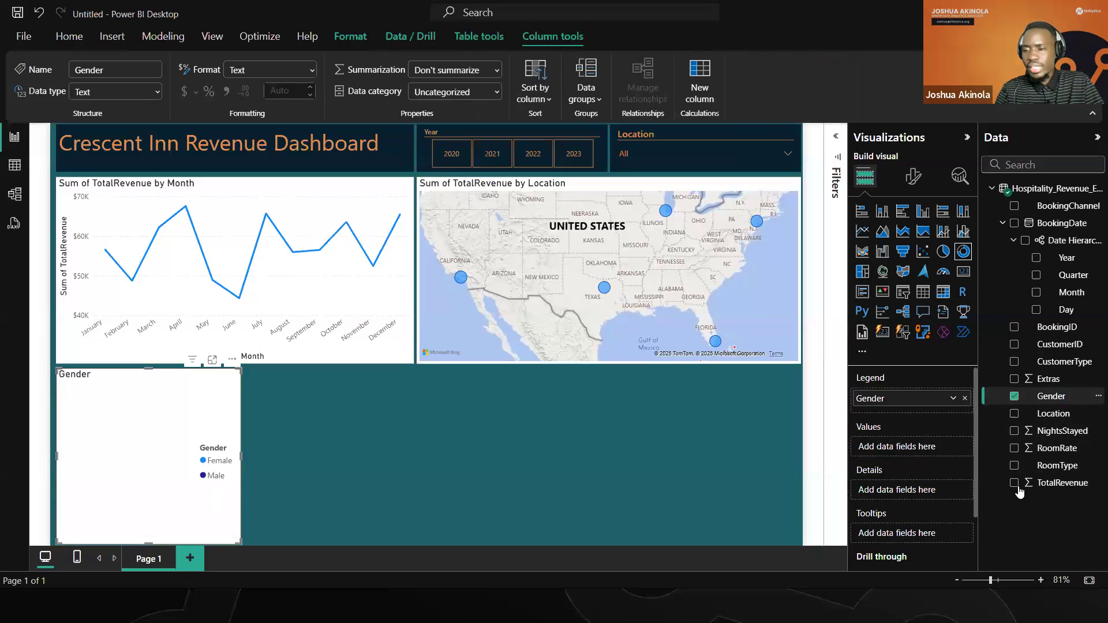
{"action": "left_click_drag", "start_coordinate": [1038, 487], "coordinate": [898, 445]}
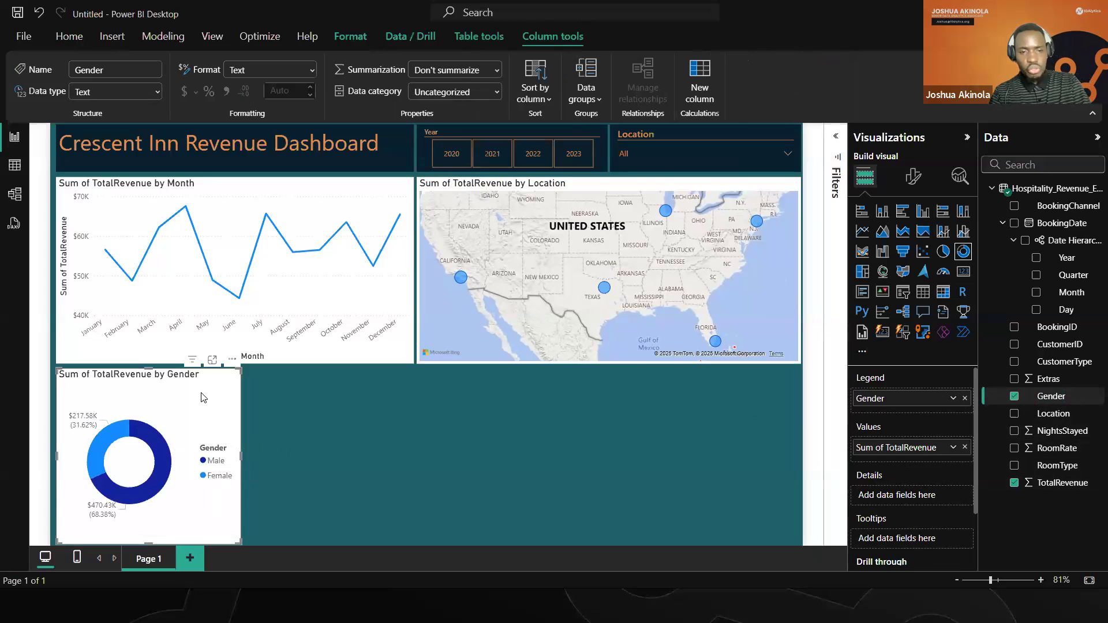
- Duplicate the gender donut chart, place the copy to its right, and narrow the original to make room
{"action": "left_click_drag", "start_coordinate": [202, 397], "coordinate": [424, 411]}
{"action": "left_click_drag", "start_coordinate": [237, 457], "coordinate": [238, 460]}
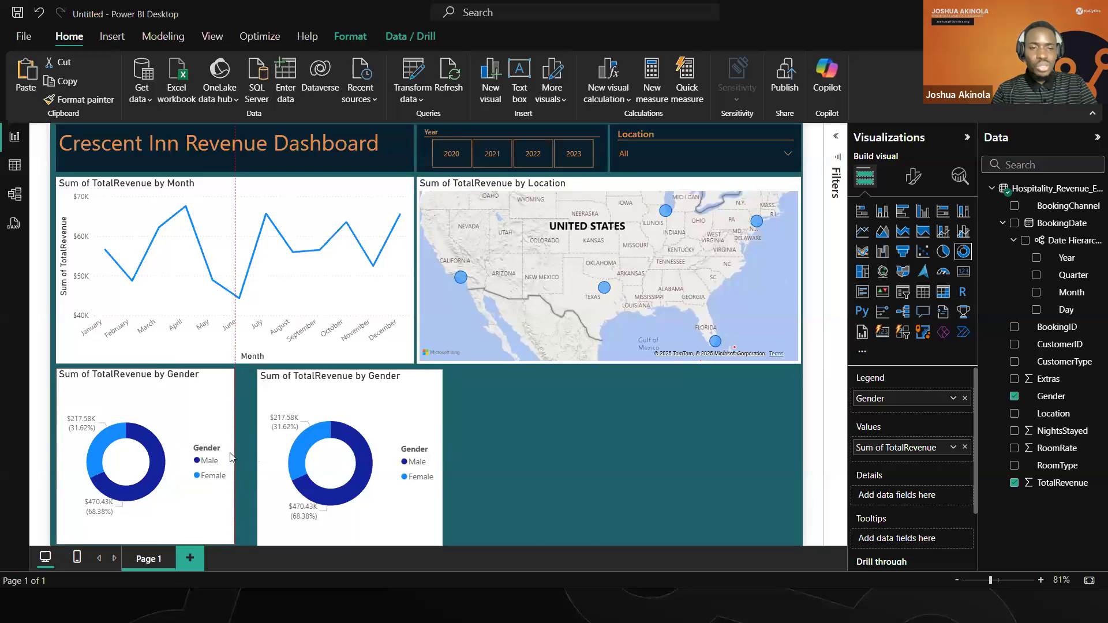
{"action": "left_click_drag", "start_coordinate": [231, 457], "coordinate": [226, 457]}
{"action": "left_click_drag", "start_coordinate": [333, 390], "coordinate": [308, 388]}
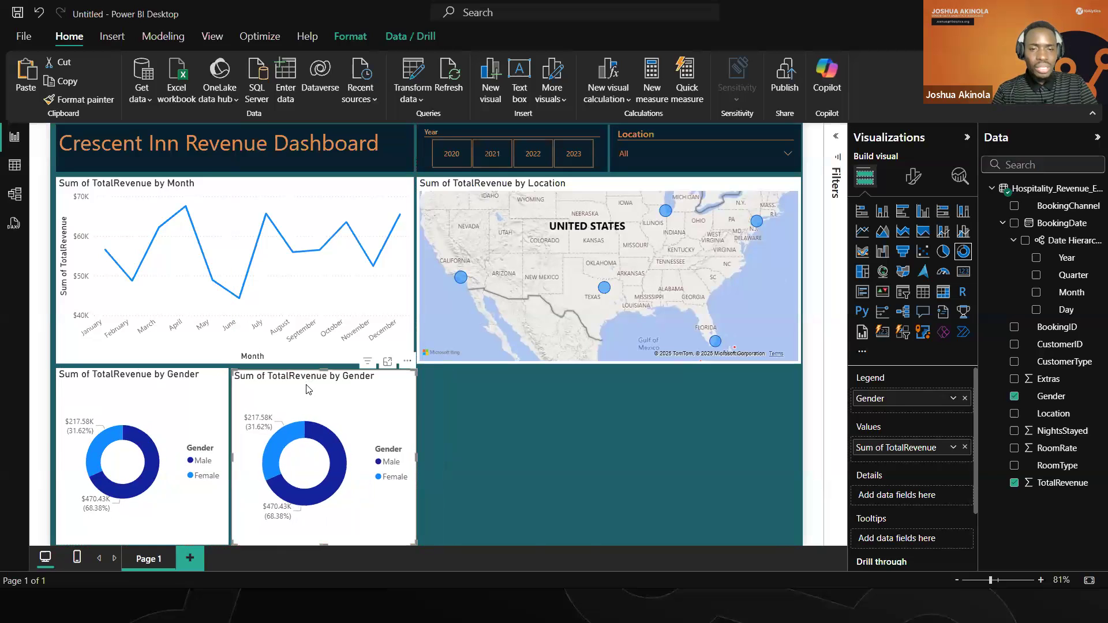
- Narrow the original donut chart slightly more and nudge the copy left and up until it aligns with the original's top and the line chart's right edge
{"action": "left_click", "coordinate": [223, 444]}
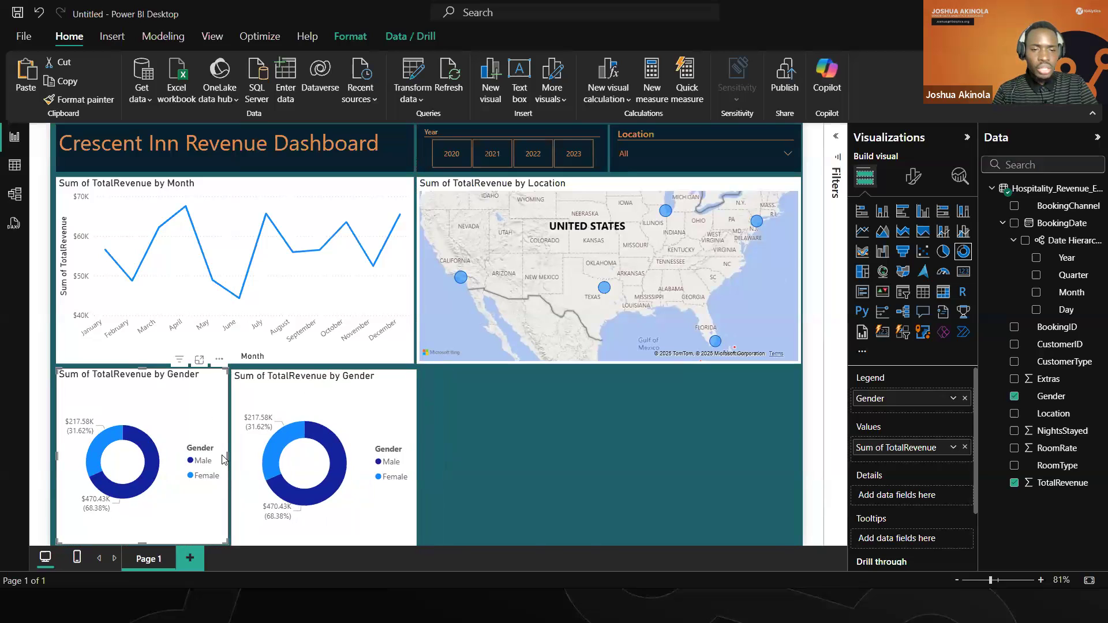
{"action": "left_click_drag", "start_coordinate": [224, 458], "coordinate": [219, 459]}
{"action": "left_click", "coordinate": [269, 408]}
{"action": "key", "text": "Left"}
{"action": "key", "text": "Left"}
{"action": "key", "text": "Left"}
{"action": "key", "text": "Left"}
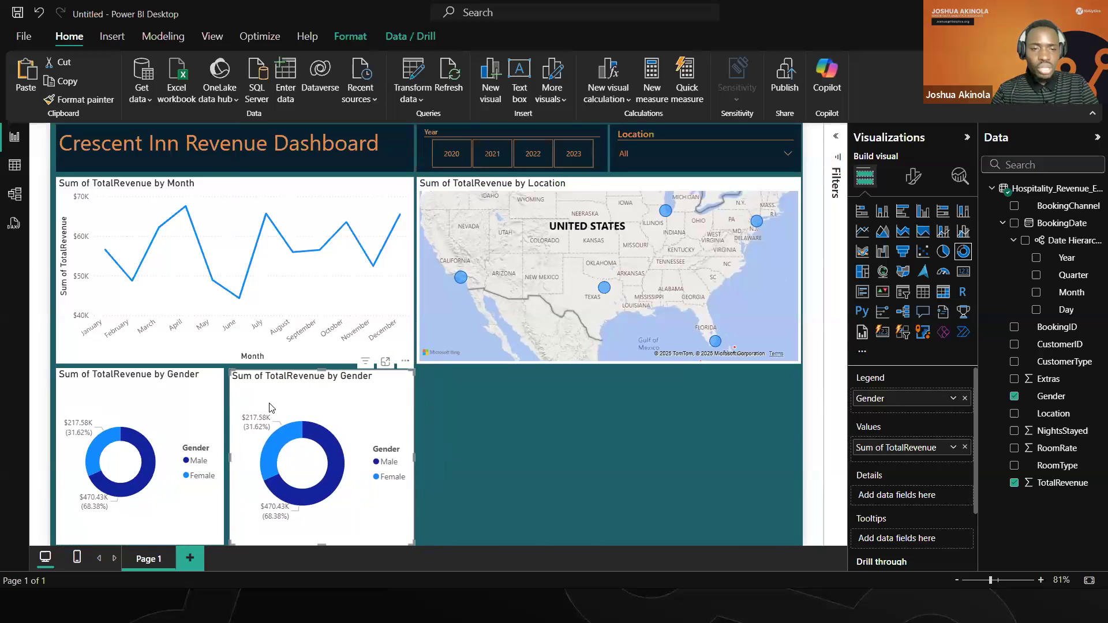
{"action": "key", "text": "Up"}
{"action": "key", "text": "Up"}
{"action": "key", "text": "Up"}
{"action": "key", "text": "Left"}
{"action": "key", "text": "Left"}
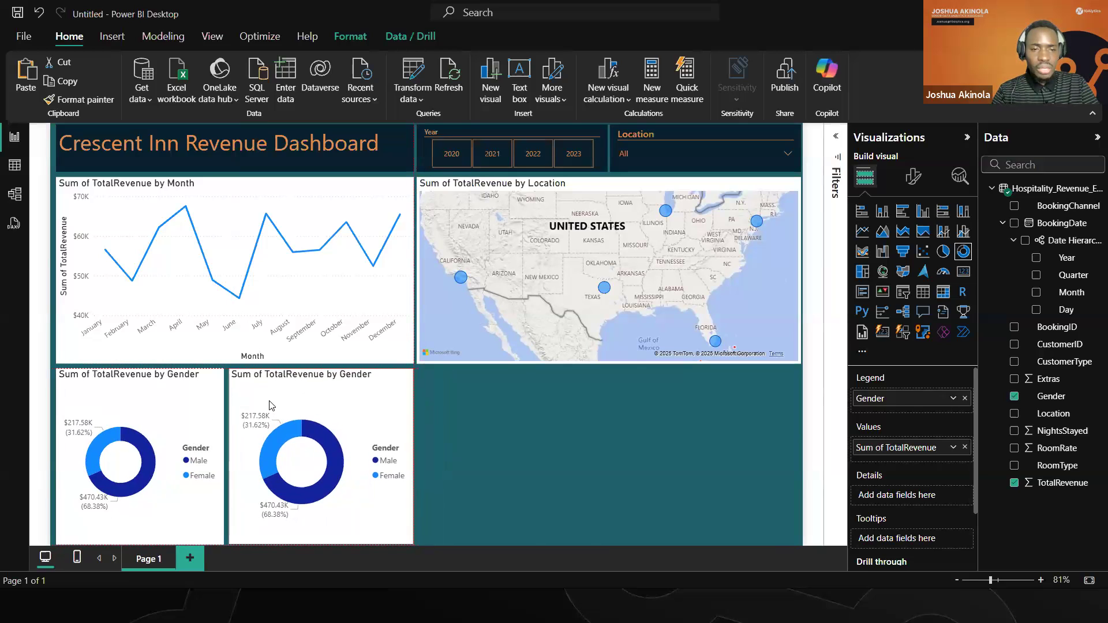
{"action": "left_click", "coordinate": [465, 432]}
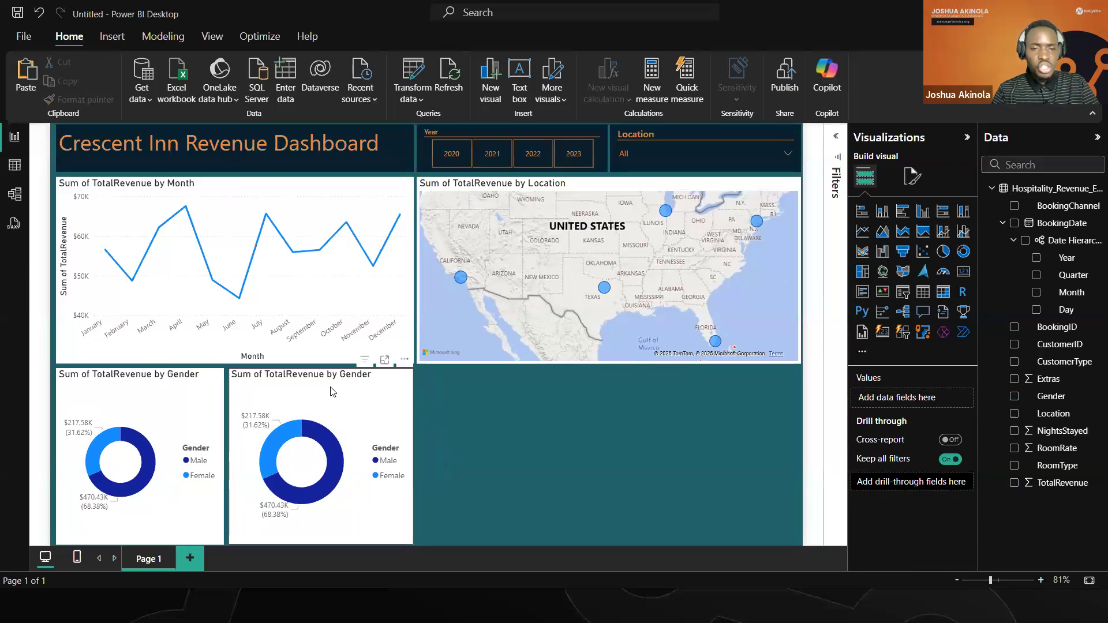
- Replace the Gender legend in the duplicated donut chart with the RoomType field
{"action": "left_click", "coordinate": [361, 404]}
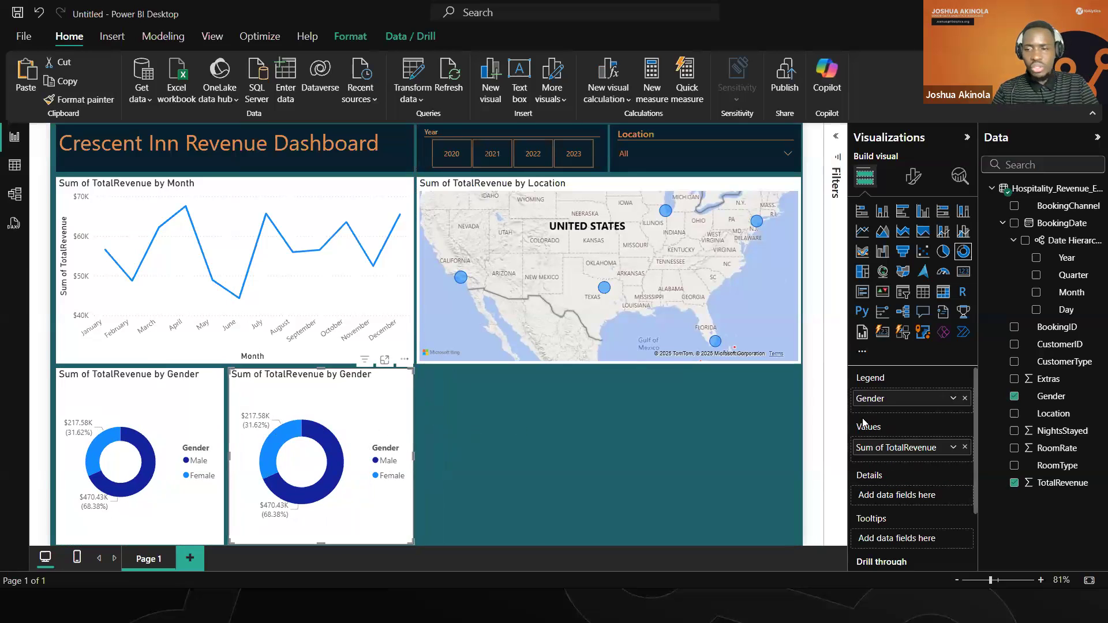
{"action": "left_click", "coordinate": [965, 398]}
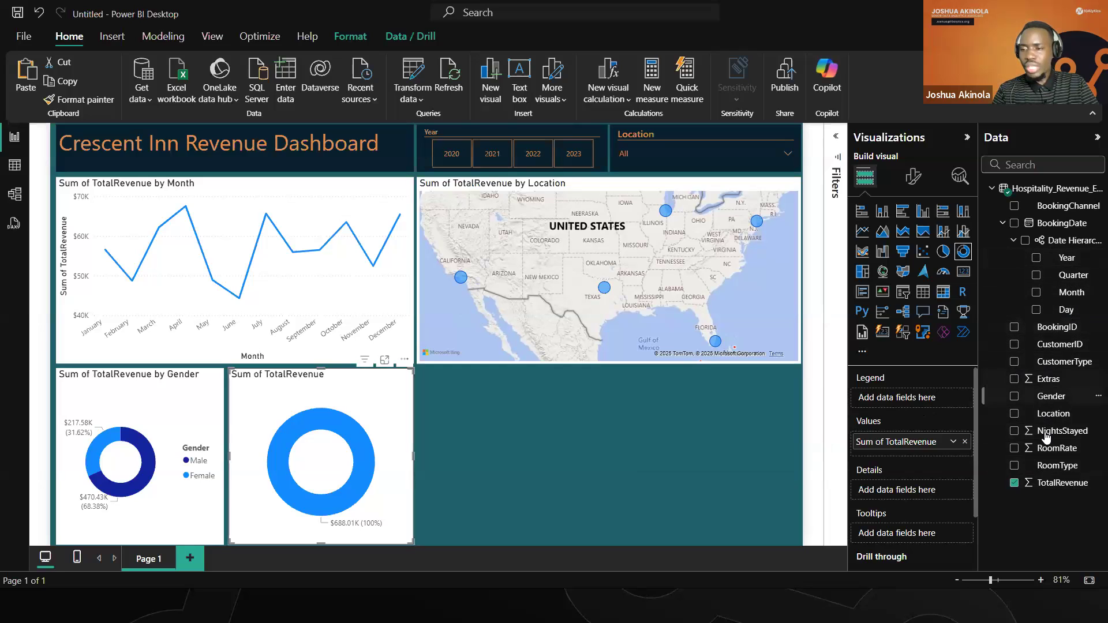
{"action": "left_click_drag", "start_coordinate": [1042, 472], "coordinate": [919, 403]}
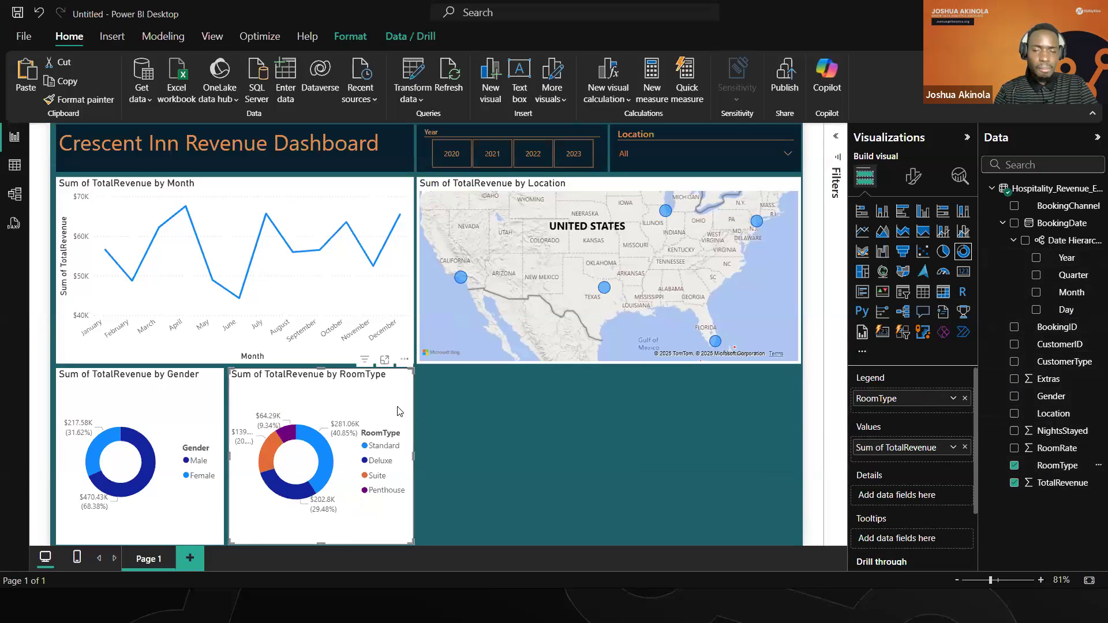
{"action": "left_click", "coordinate": [454, 415]}
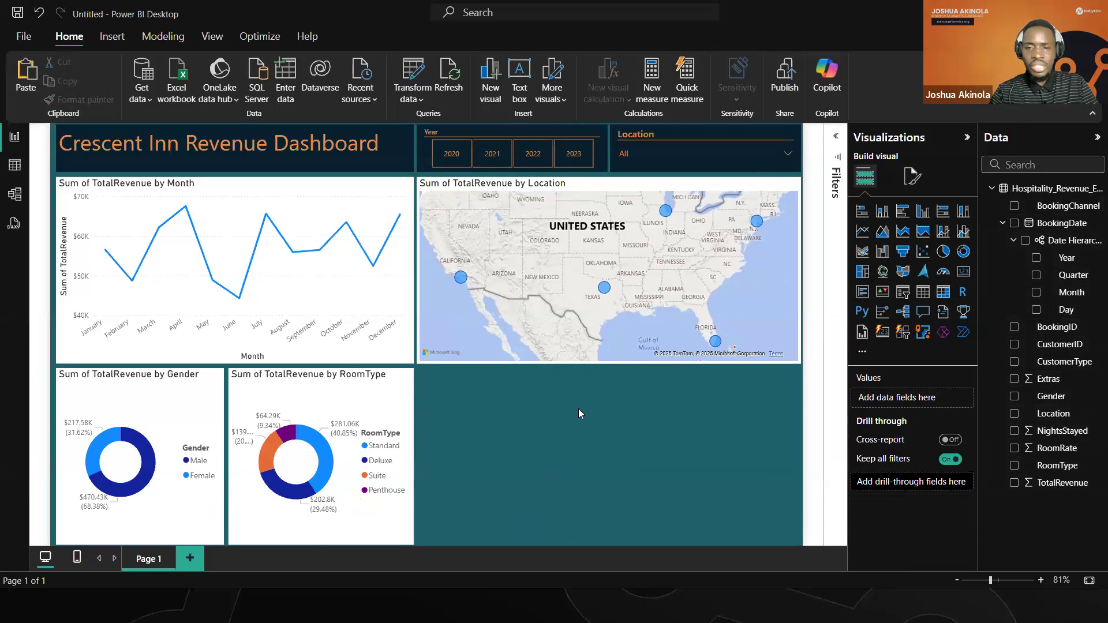
- Switch to the PowerPoint slide show to check the reference dashboard's remaining chart, and return to the Power BI Desktop report being built
{"action": "key", "text": "alt+Tab"}
{"action": "key", "text": "Tab"}
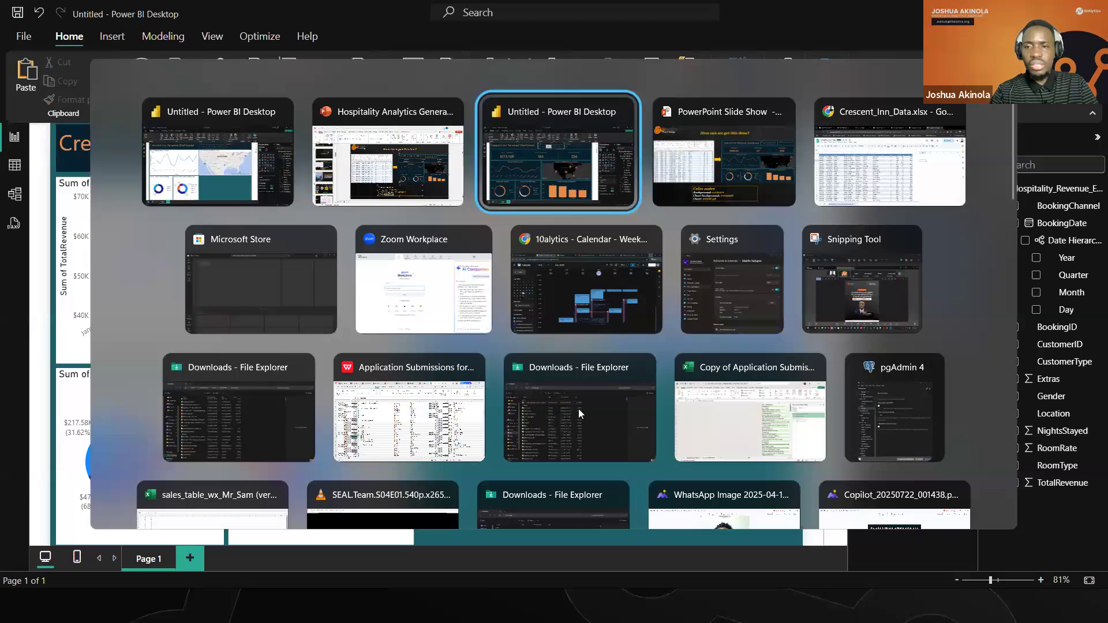
{"action": "key", "text": "Tab"}
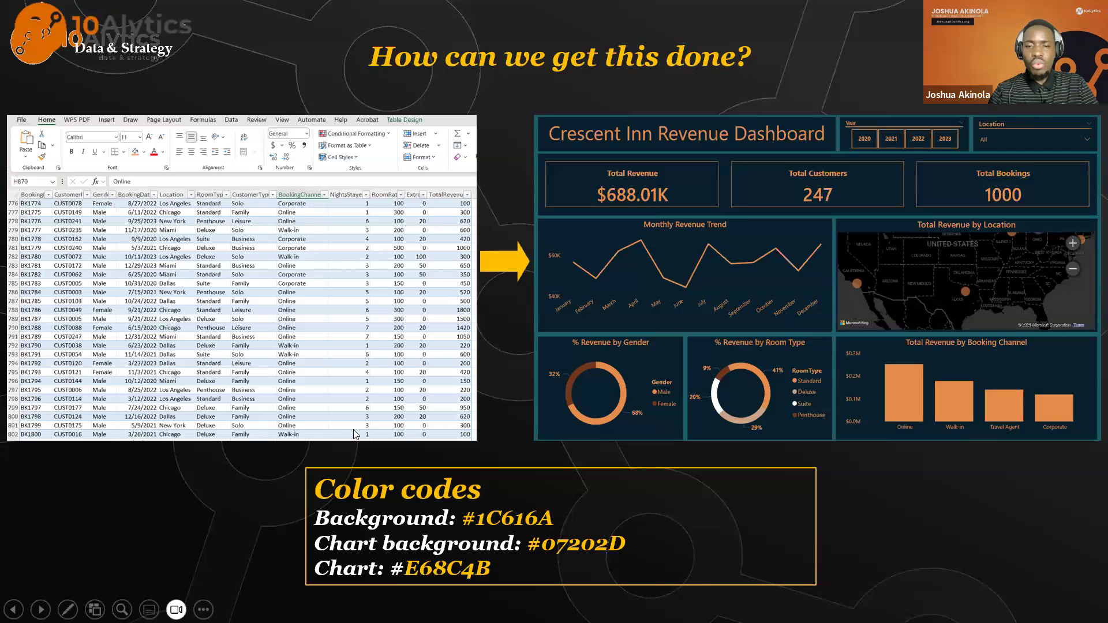
{"action": "key", "text": "alt+Tab"}
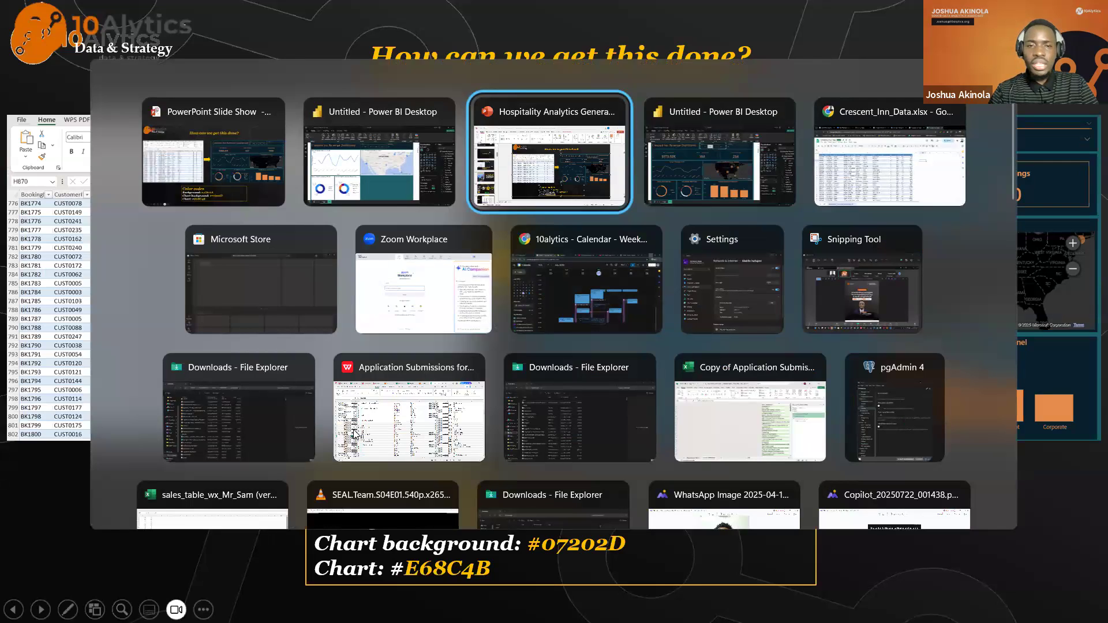
{"action": "key", "text": "shift+Tab"}
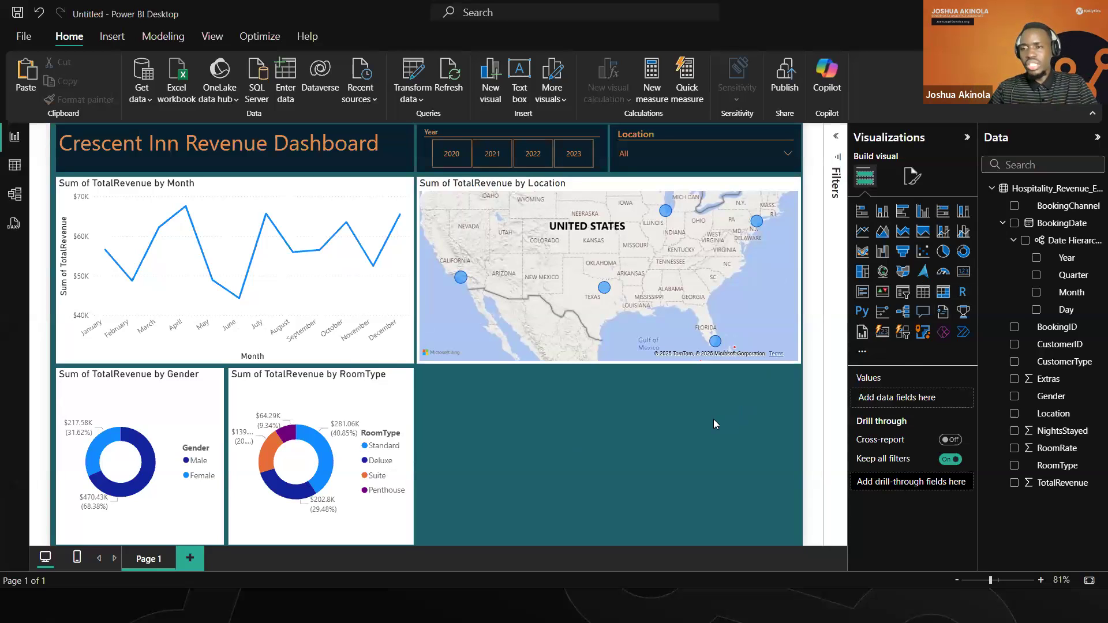
- Add a clustered column chart in the empty area below the map, with BookingChannel on the X-axis and TotalRevenue on the Y-axis
{"action": "left_click", "coordinate": [923, 212]}
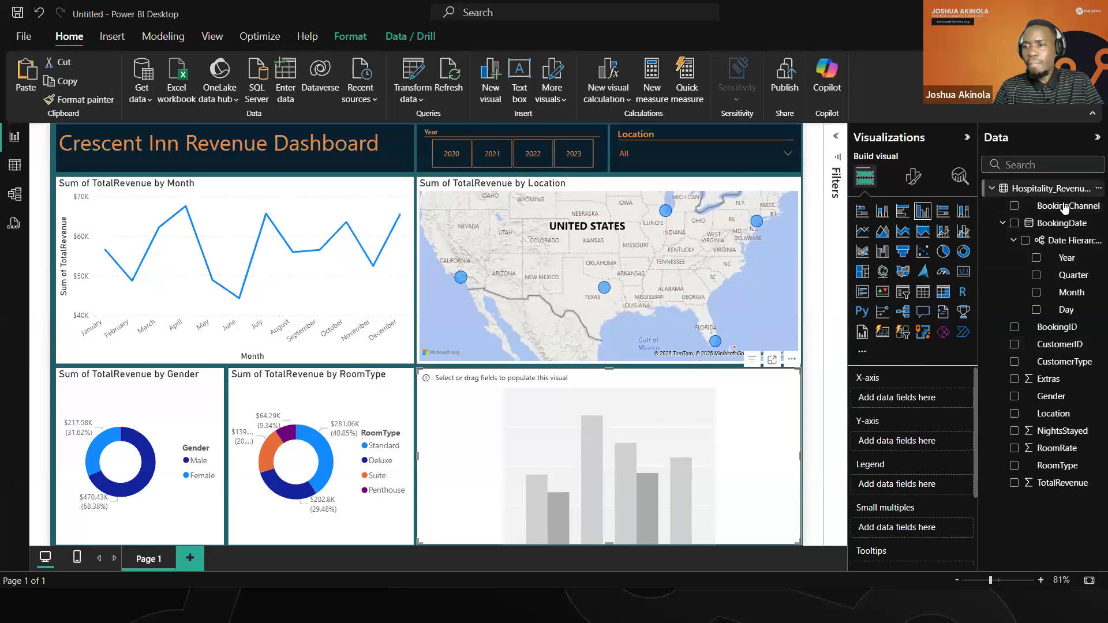
{"action": "left_click_drag", "start_coordinate": [1064, 212], "coordinate": [904, 397]}
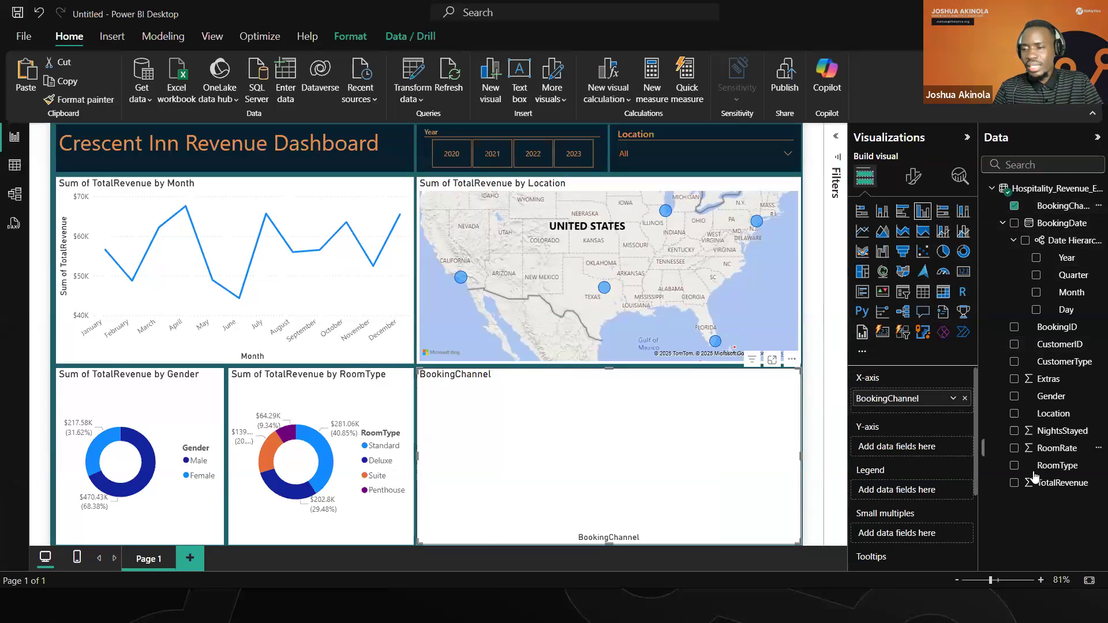
{"action": "left_click_drag", "start_coordinate": [1059, 482], "coordinate": [920, 452]}
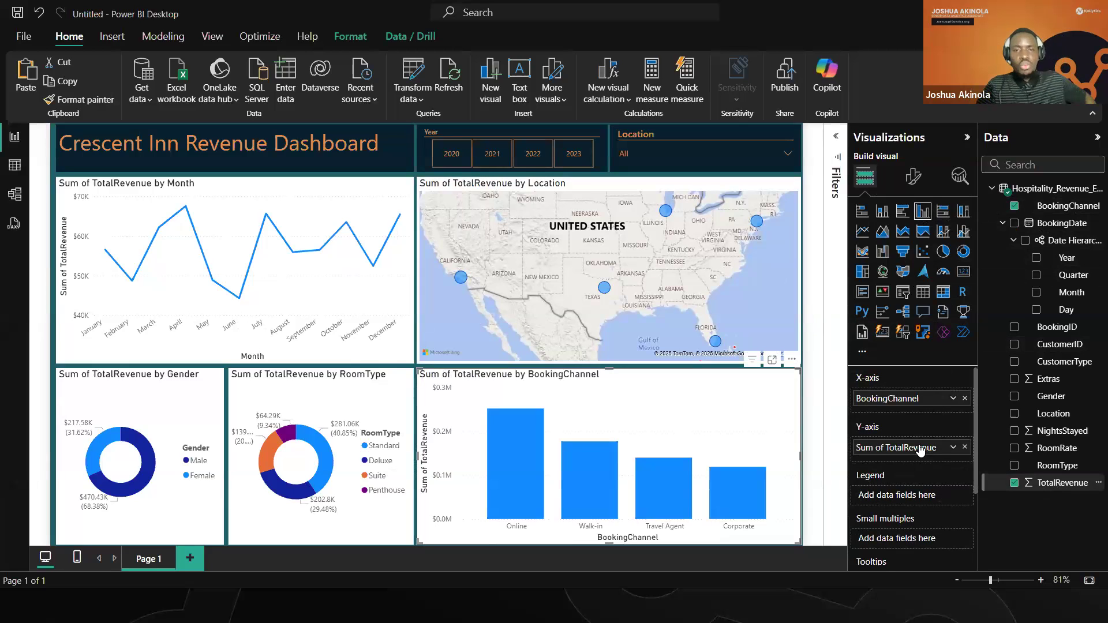